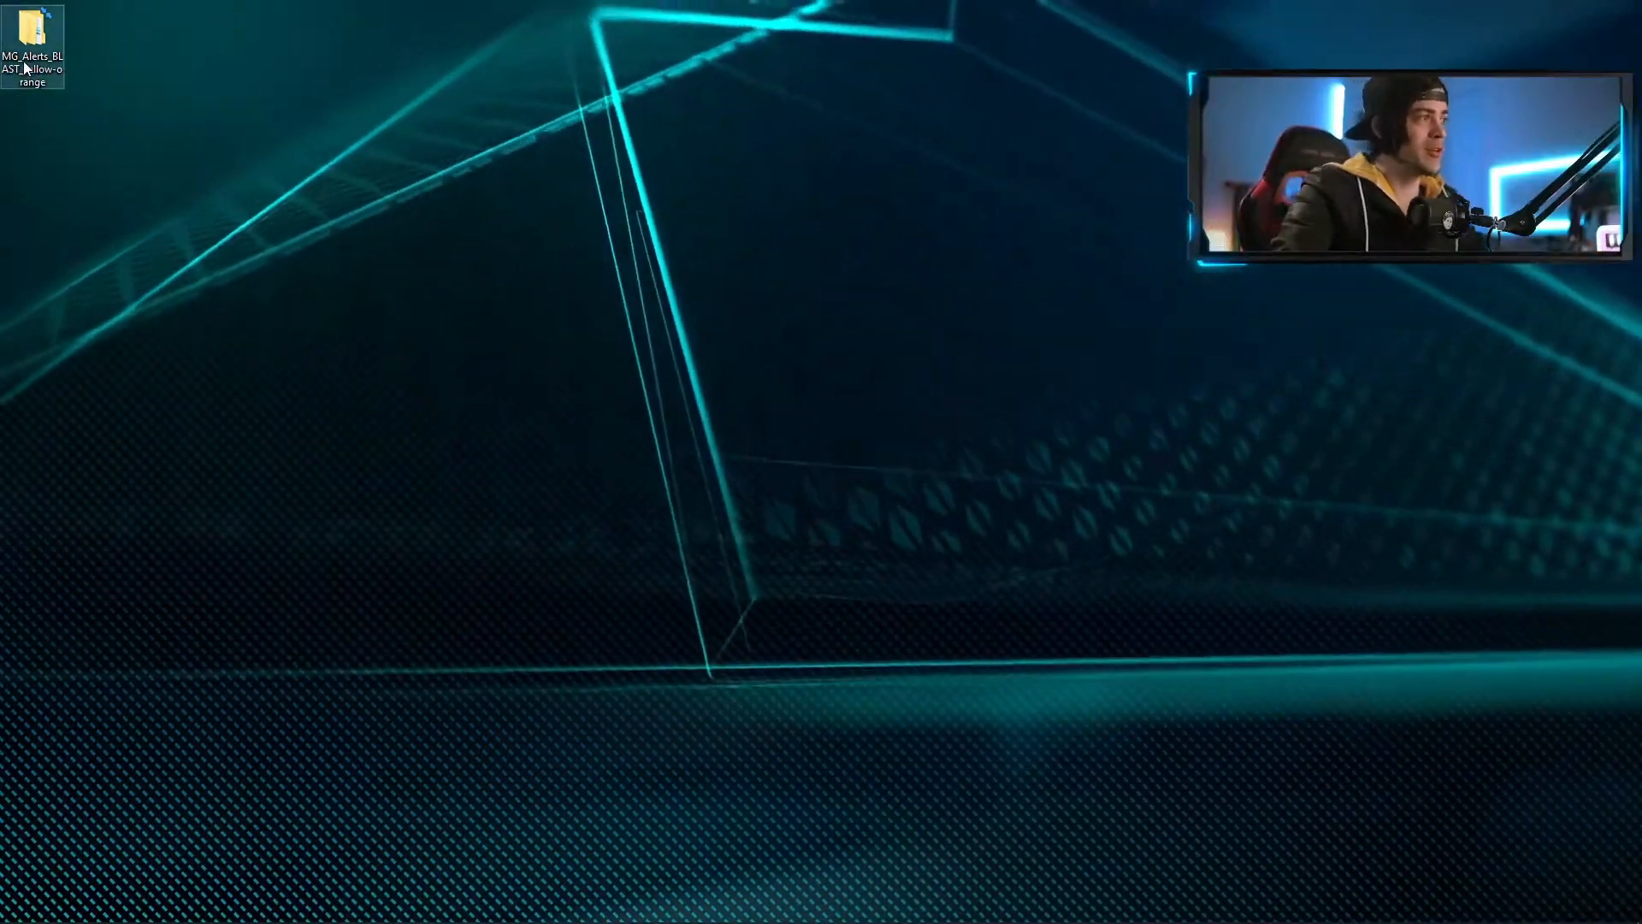
Open the MG_AlertsPack_BLAST_orange folder from the desktop folder
{"action": "double_click", "coordinate": [30, 35]}
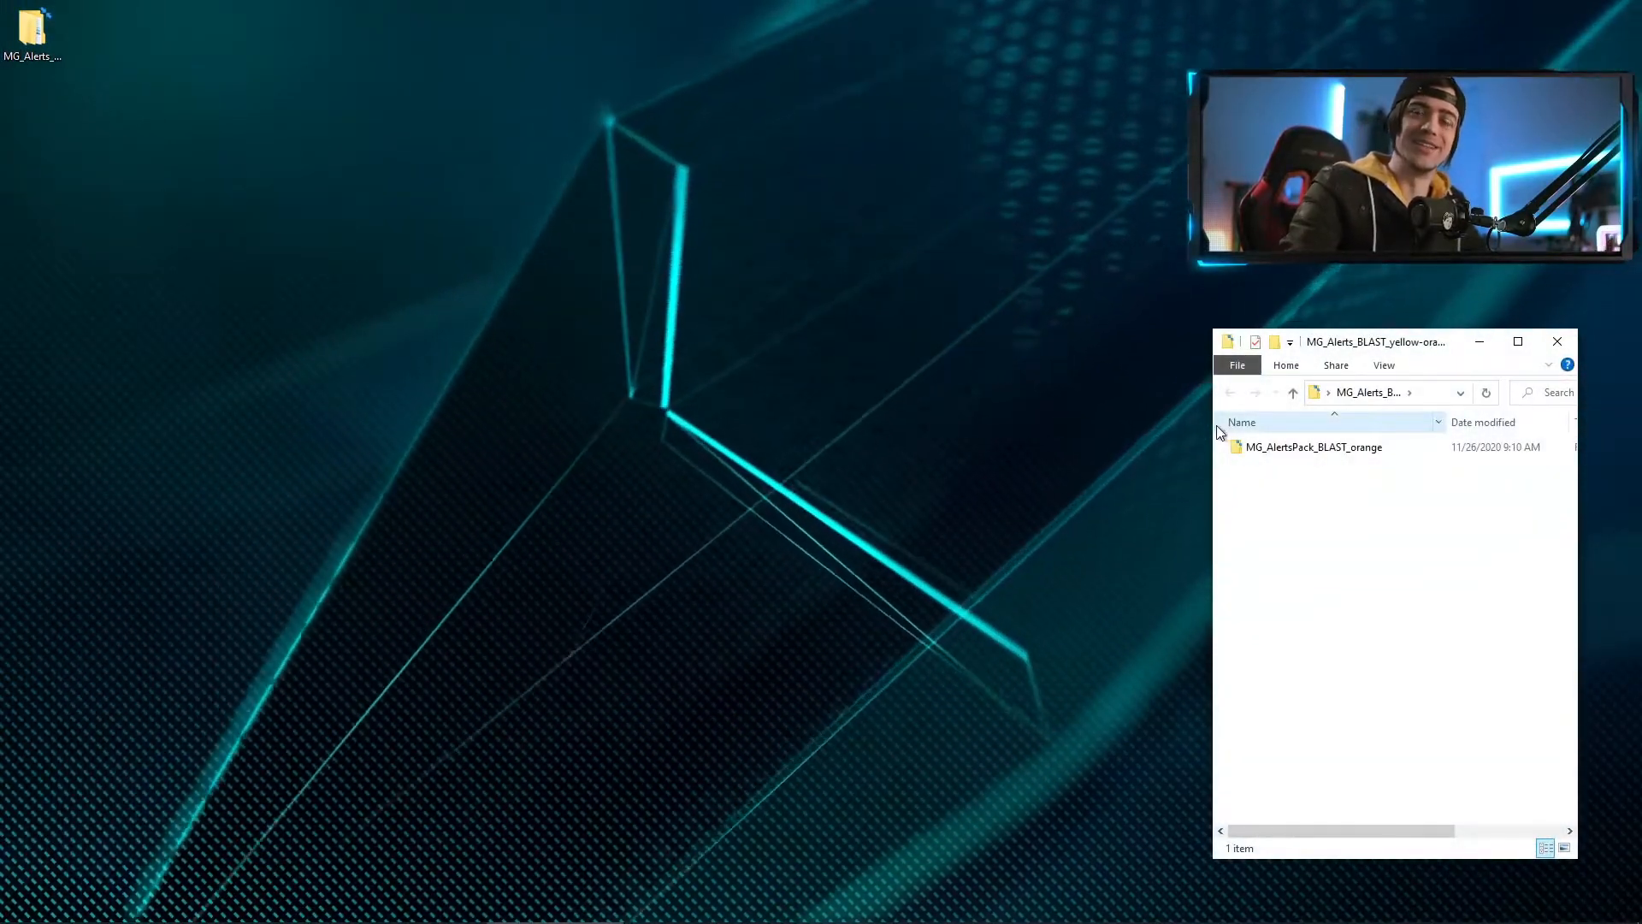
{"action": "left_click", "coordinate": [1328, 454]}
{"action": "double_click", "coordinate": [1331, 453]}
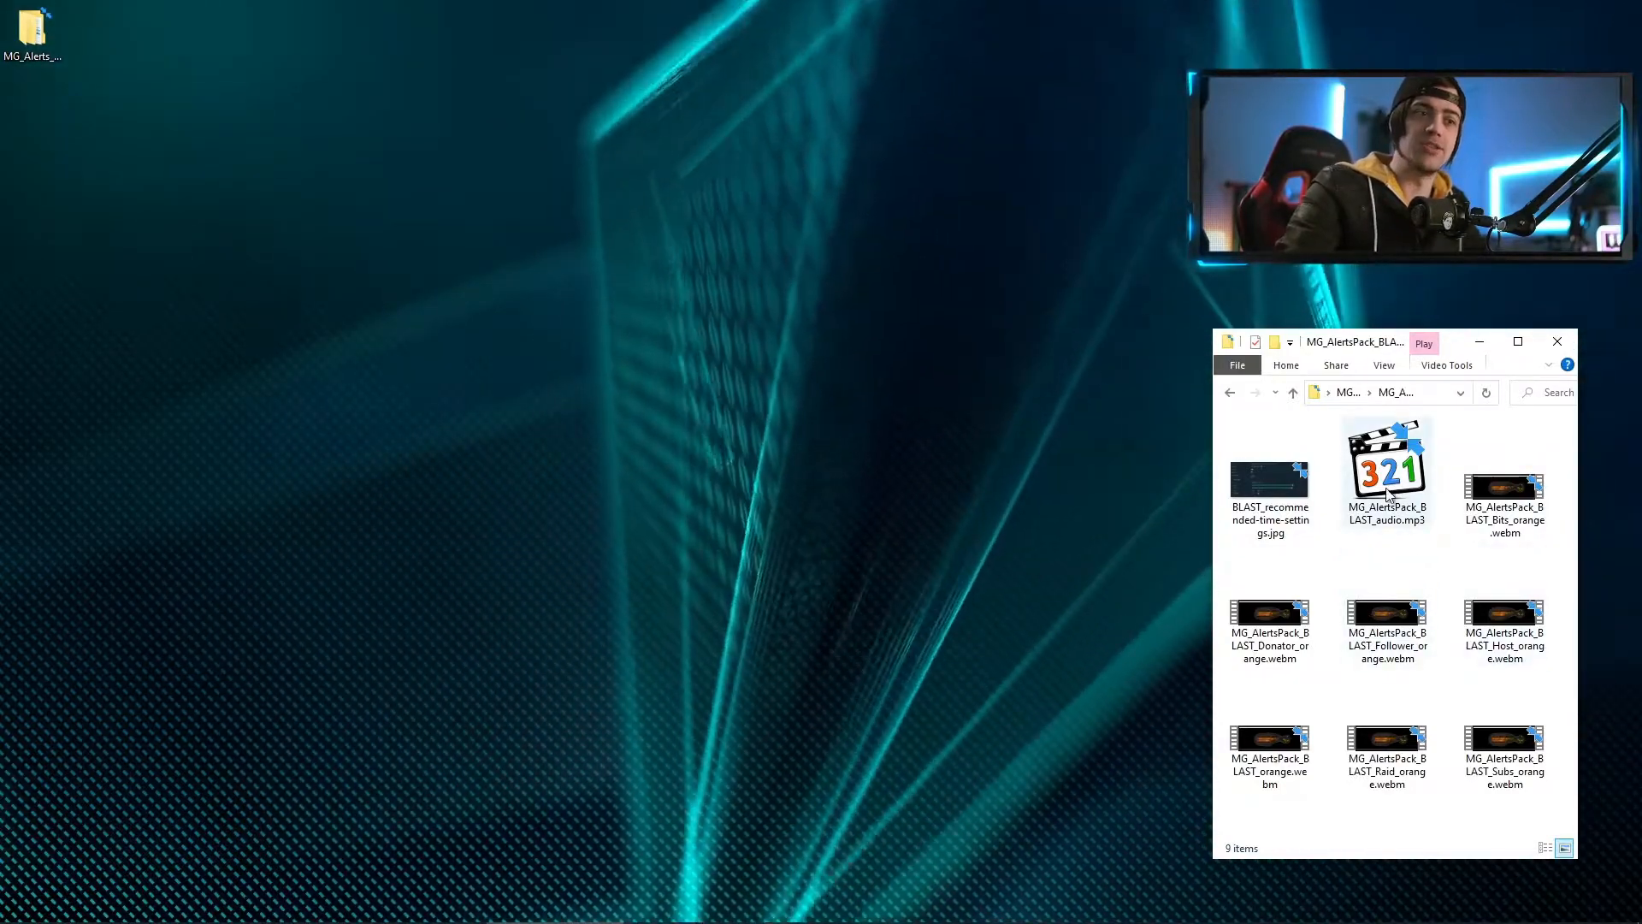
Preview the recommended-settings image, the Bits alert webm and the BLAST audio mp3, closing each viewer
{"action": "left_click", "coordinate": [1416, 502]}
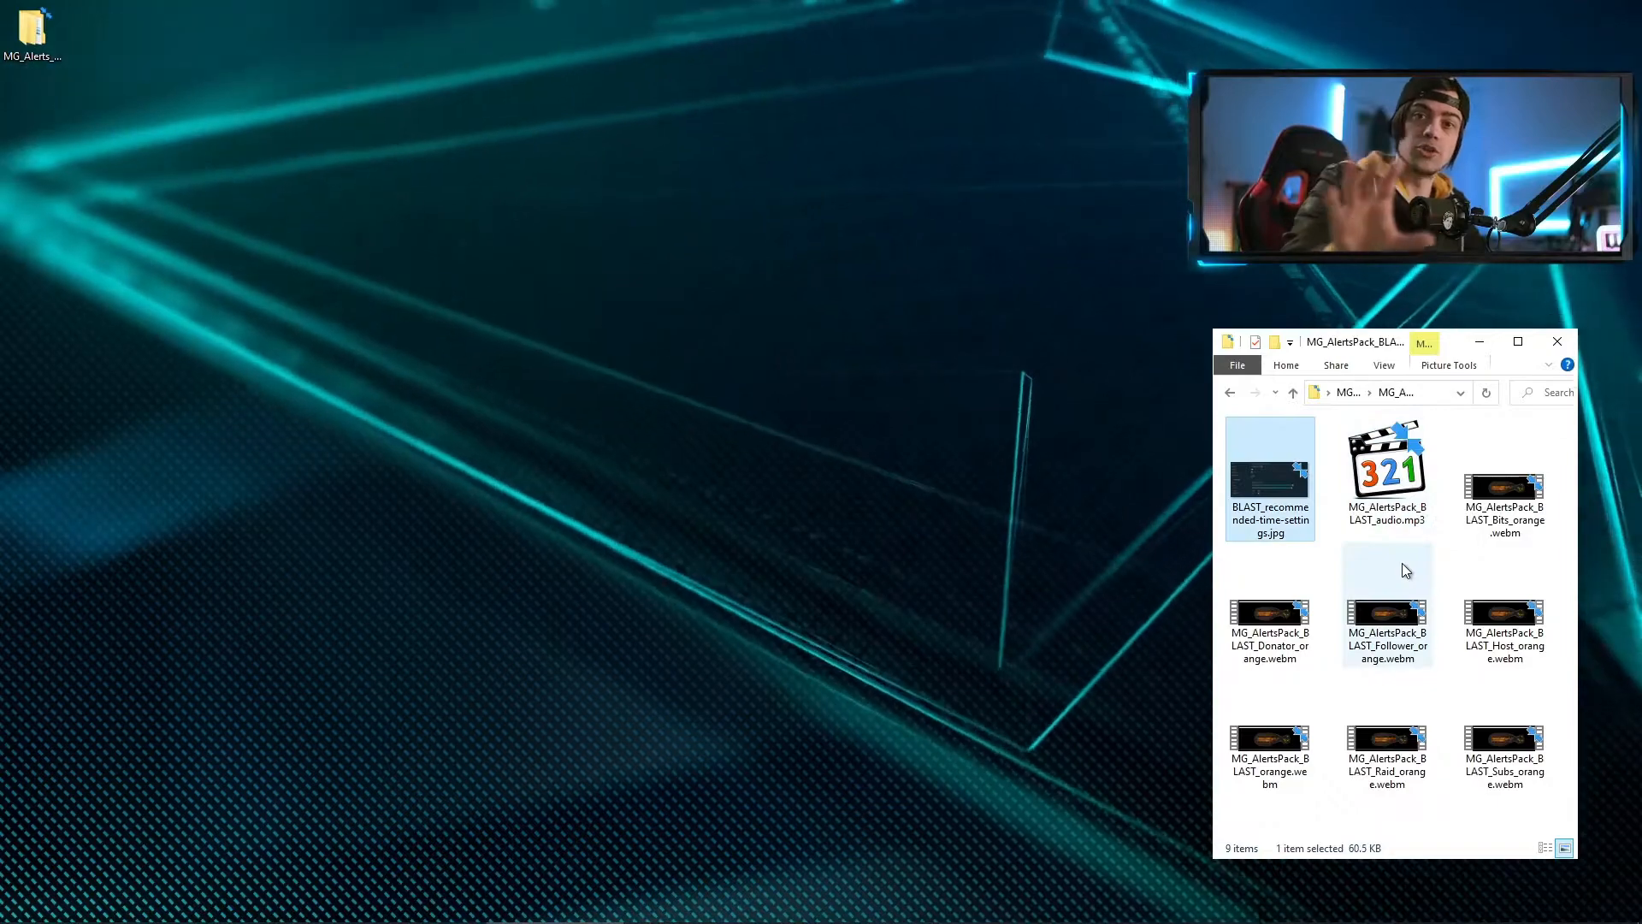
{"action": "double_click", "coordinate": [1267, 500]}
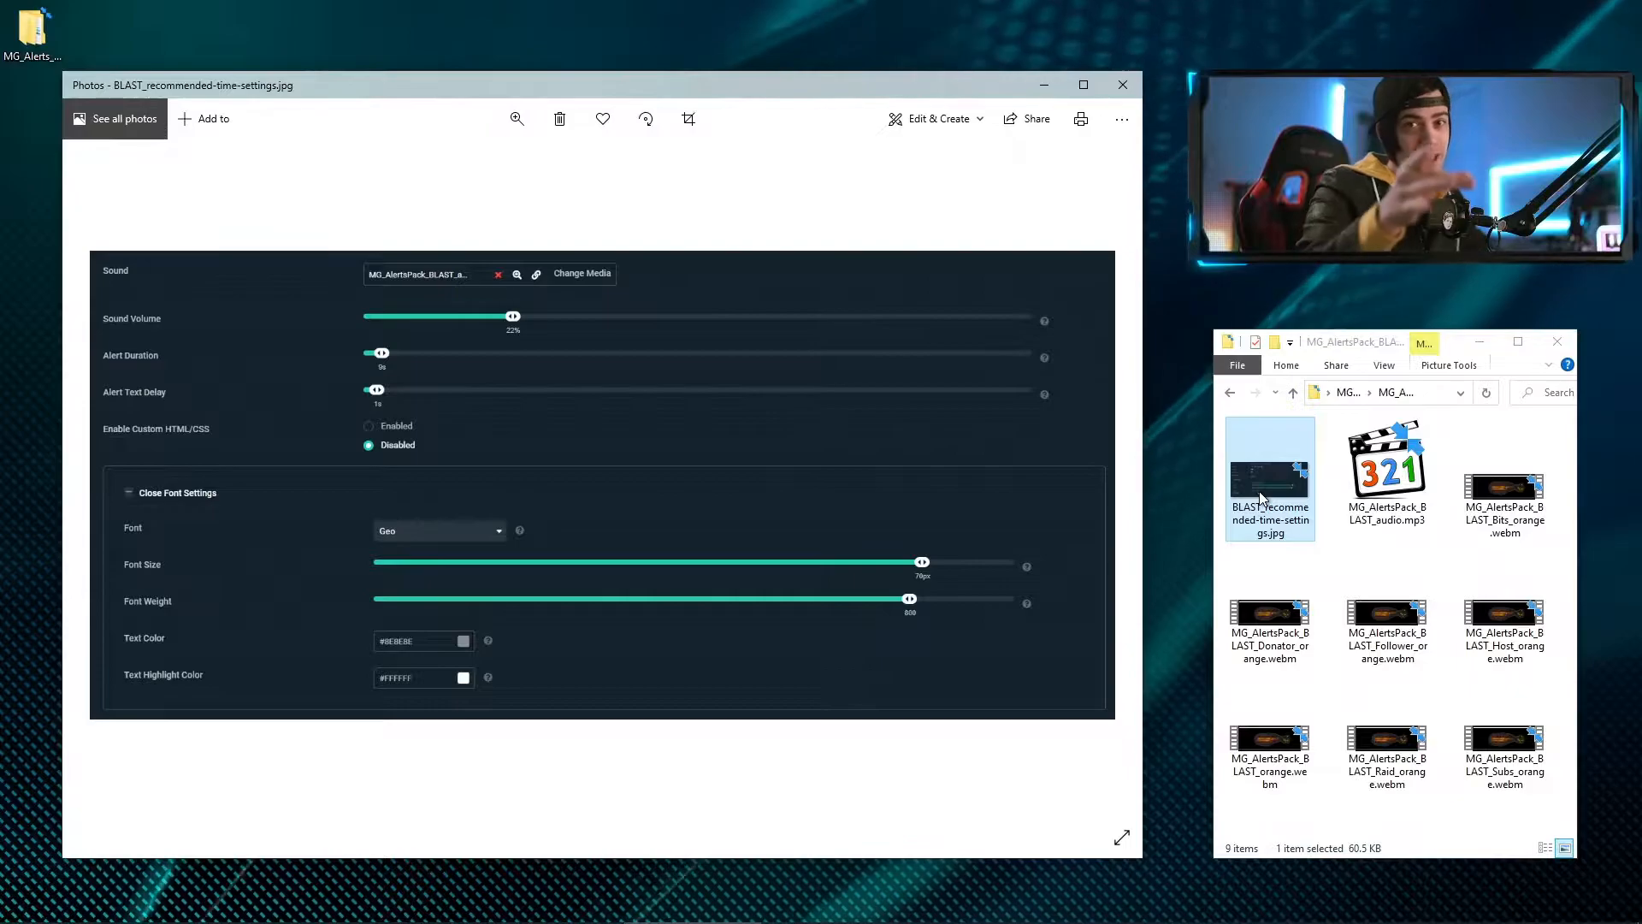
{"action": "key", "text": "alt+F4"}
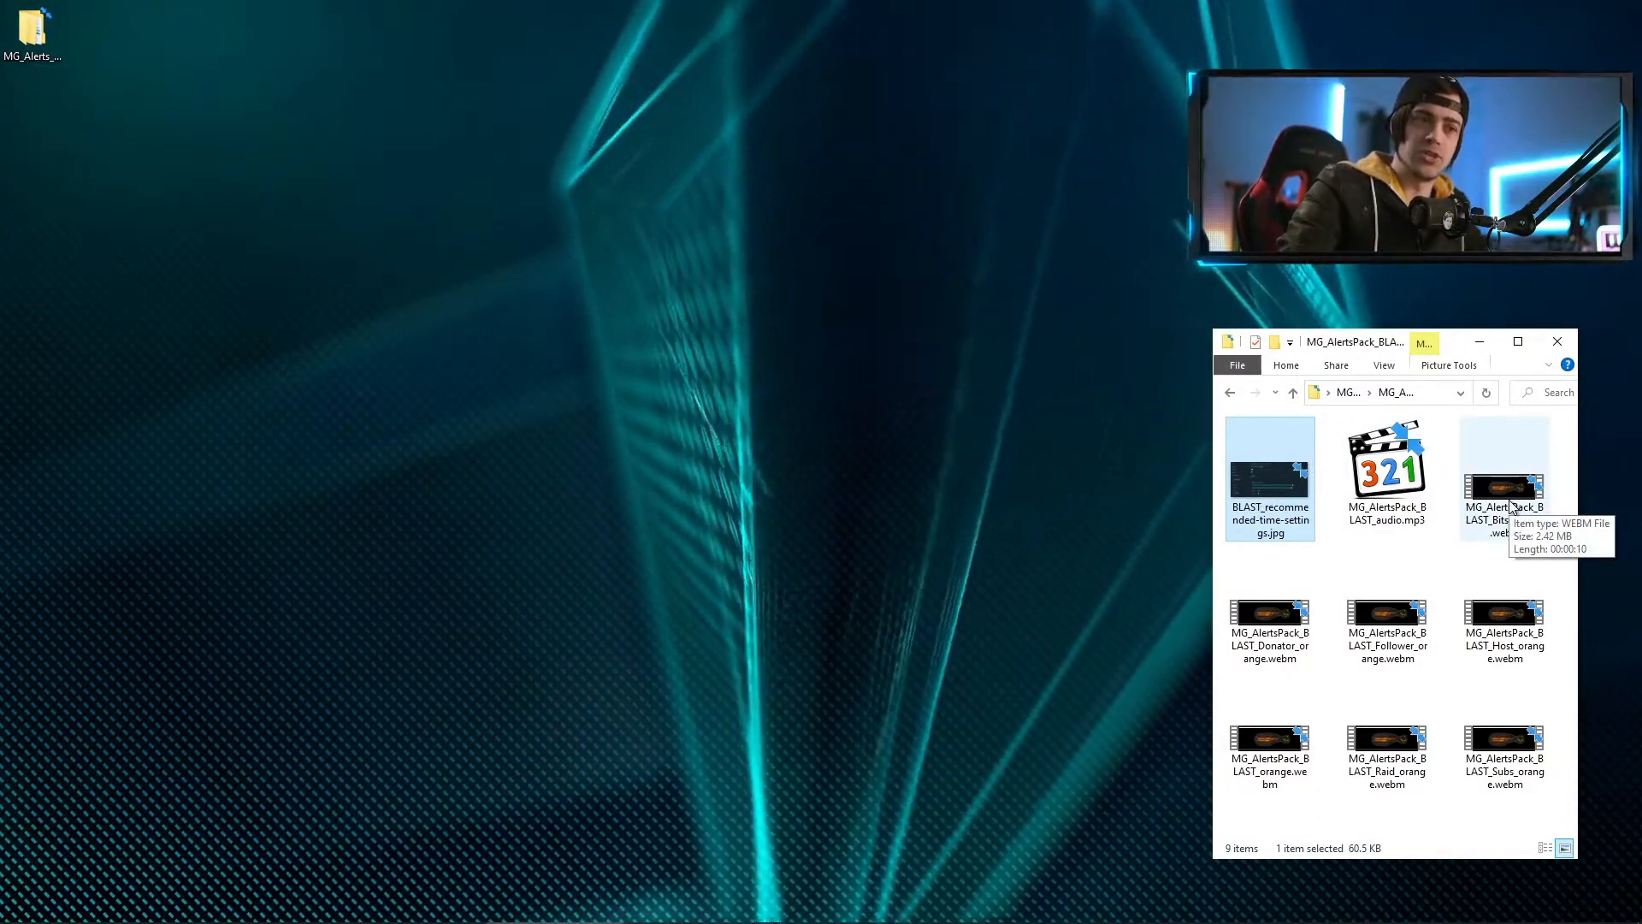
{"action": "double_click", "coordinate": [1508, 496]}
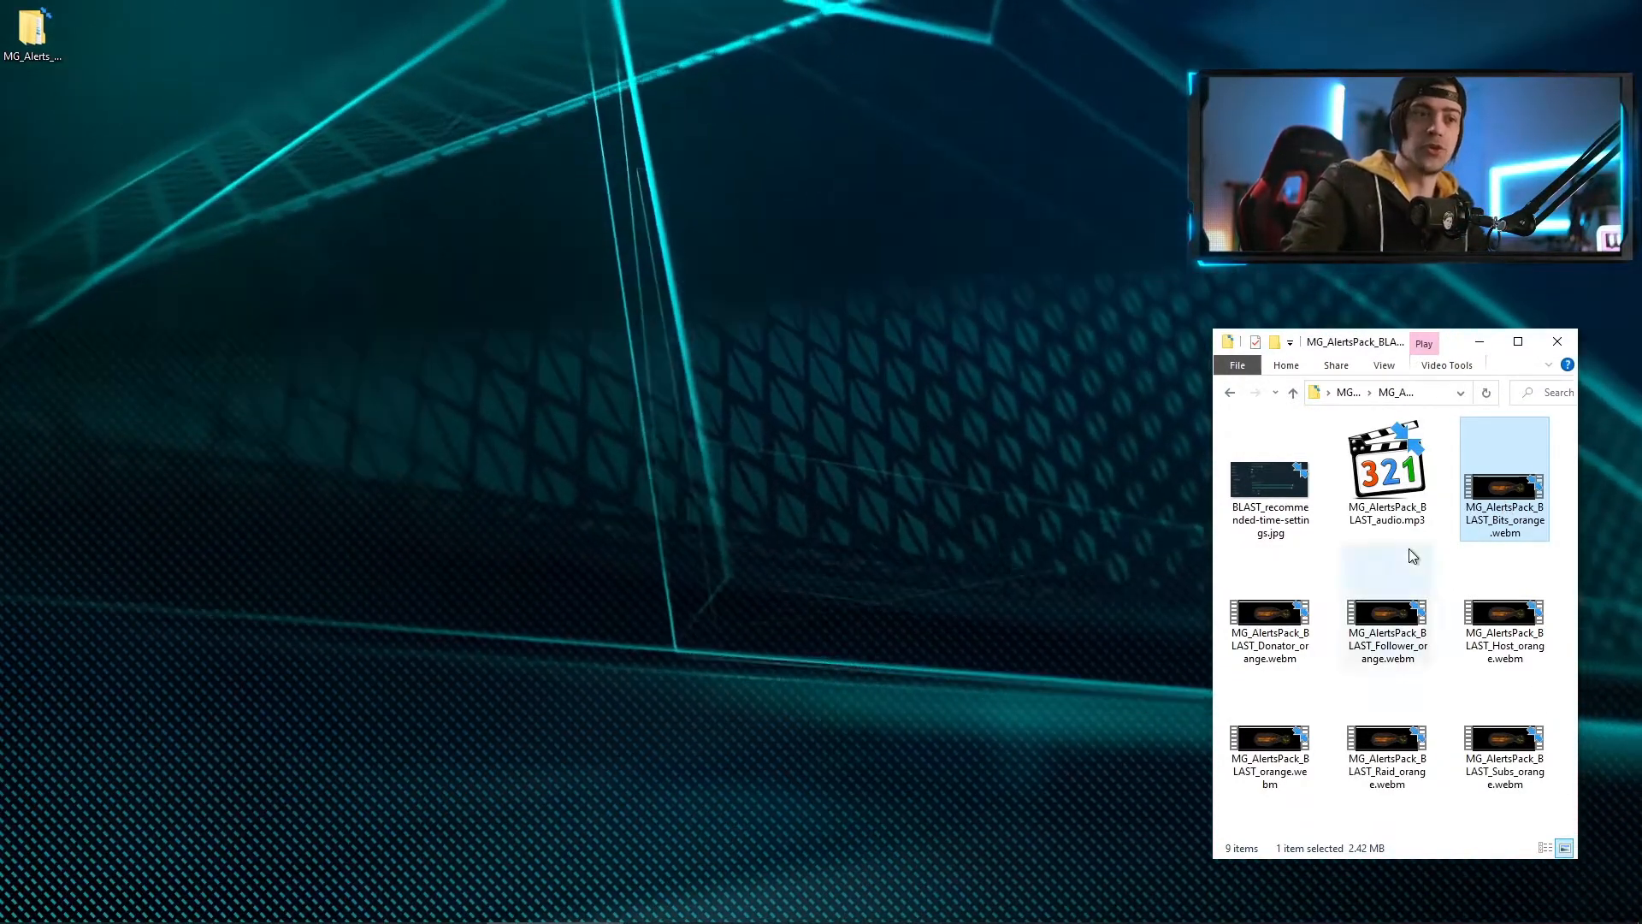
{"action": "double_click", "coordinate": [1374, 481]}
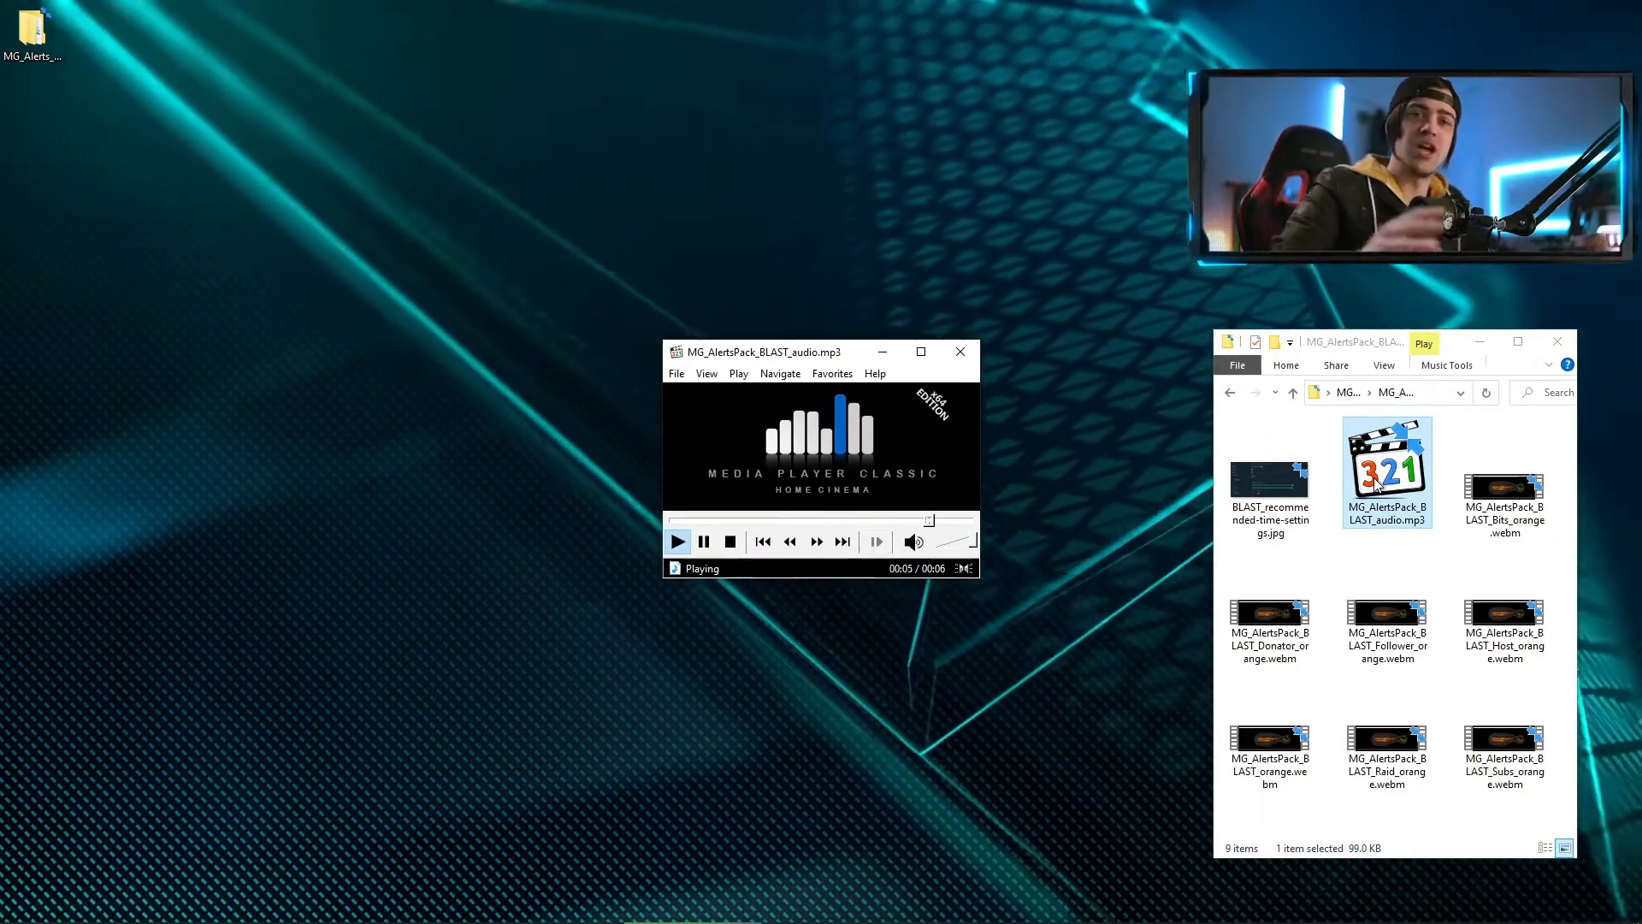
{"action": "left_click", "coordinate": [960, 351]}
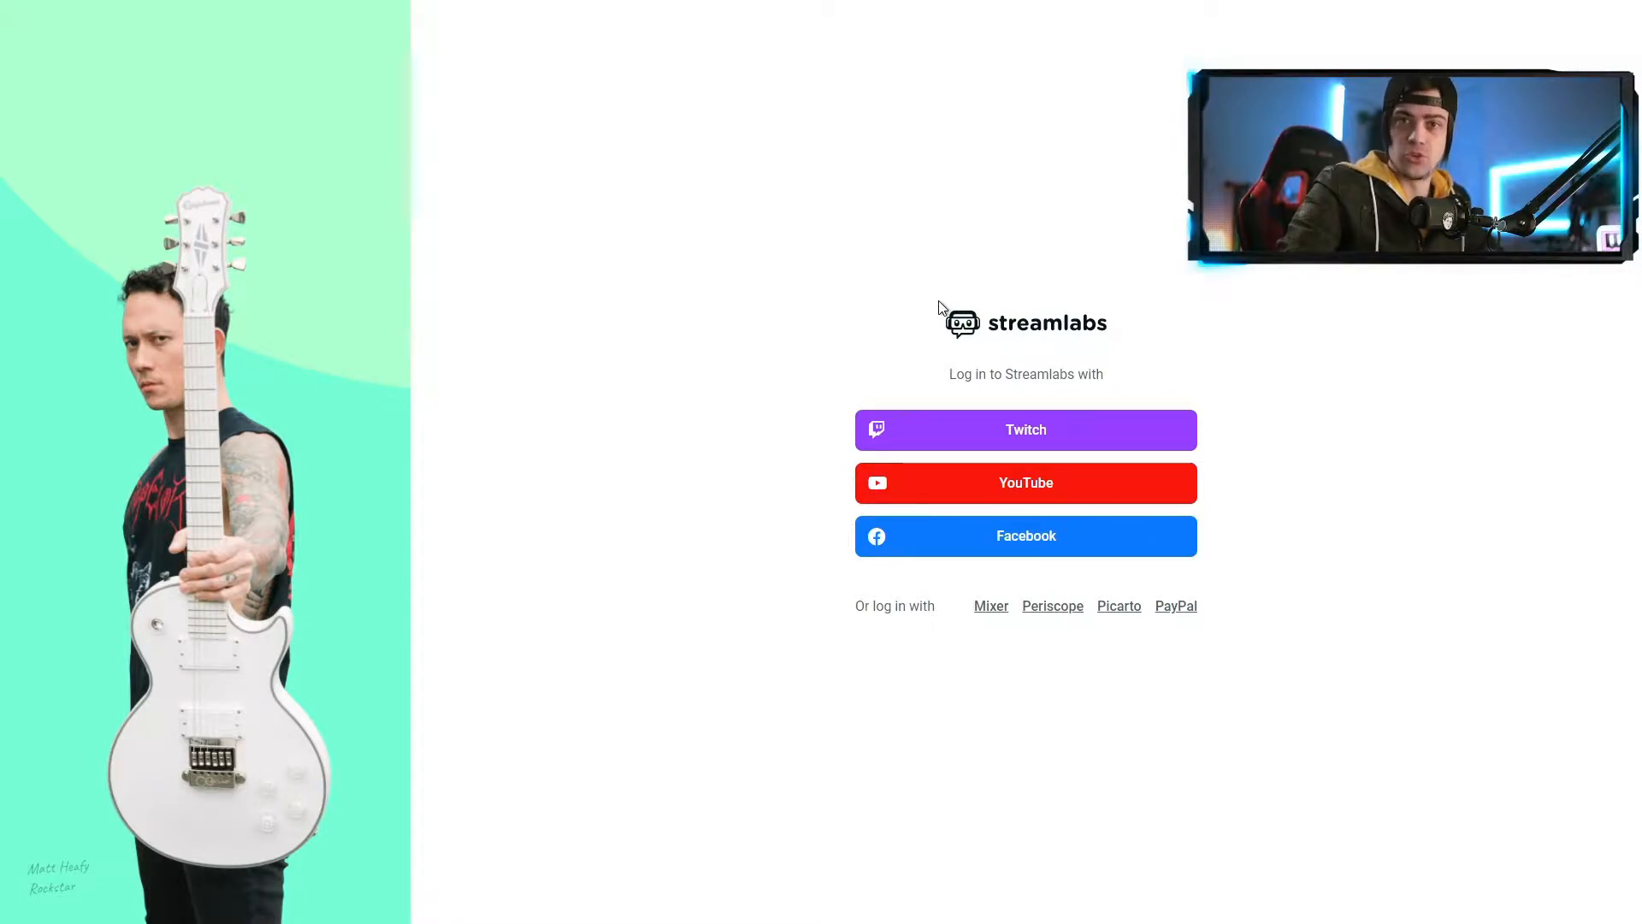
Log in to Streamlabs with Twitch and authorize the account access
{"action": "left_click", "coordinate": [1028, 433]}
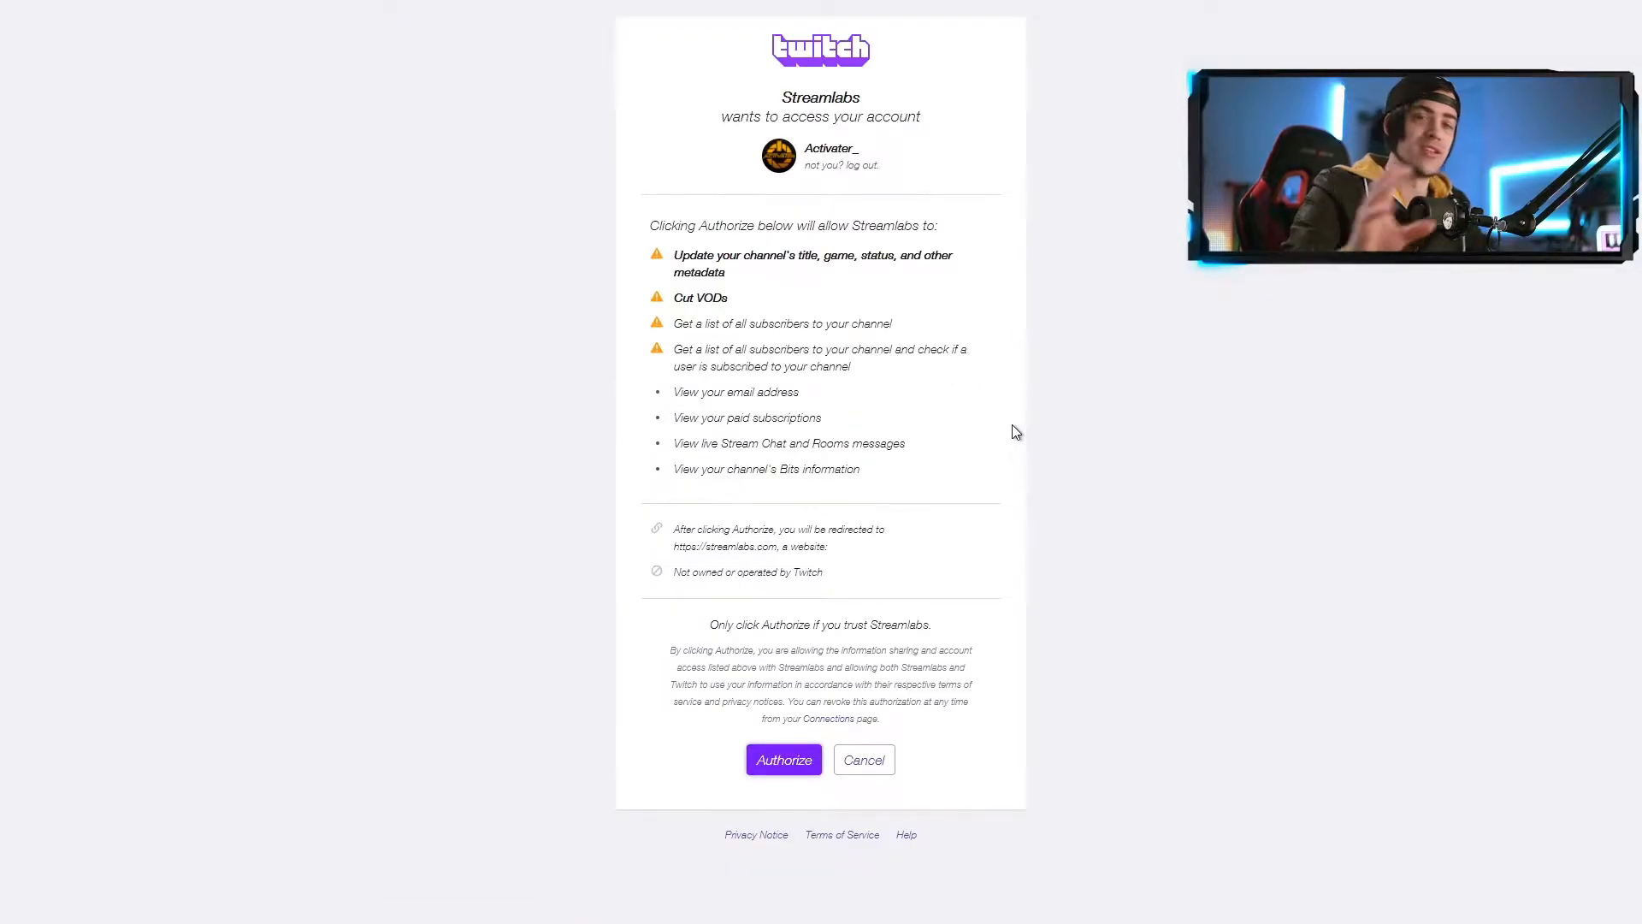
{"action": "left_click", "coordinate": [793, 761]}
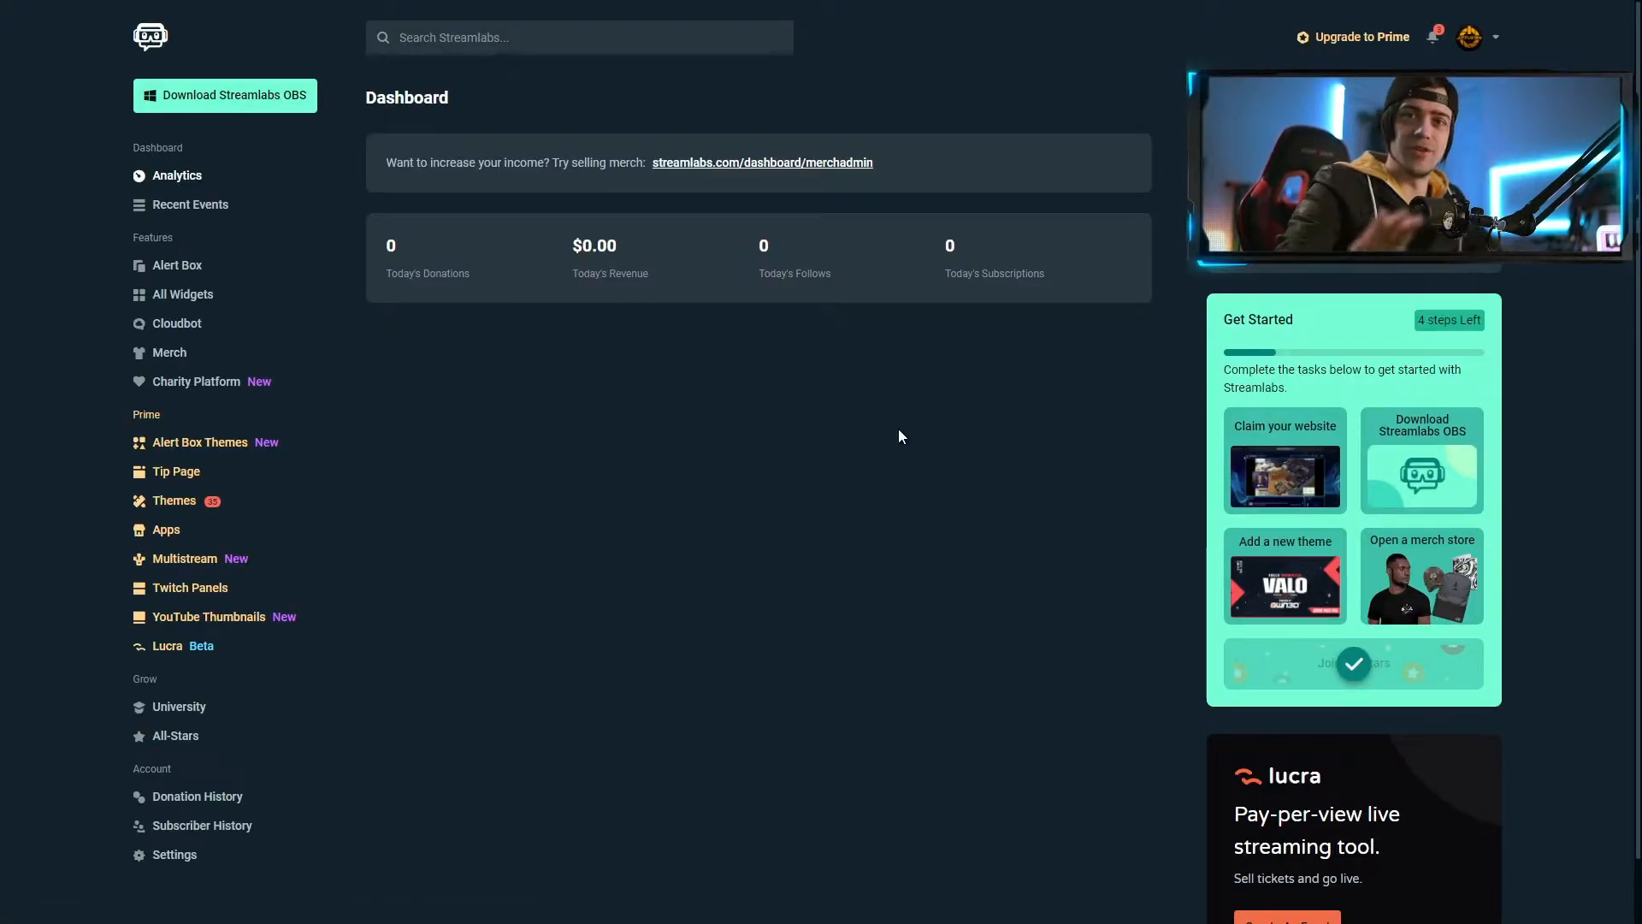
In Alert Box, add a 'New Follower' variation applied to Twitch Follow events
{"action": "left_click", "coordinate": [188, 267]}
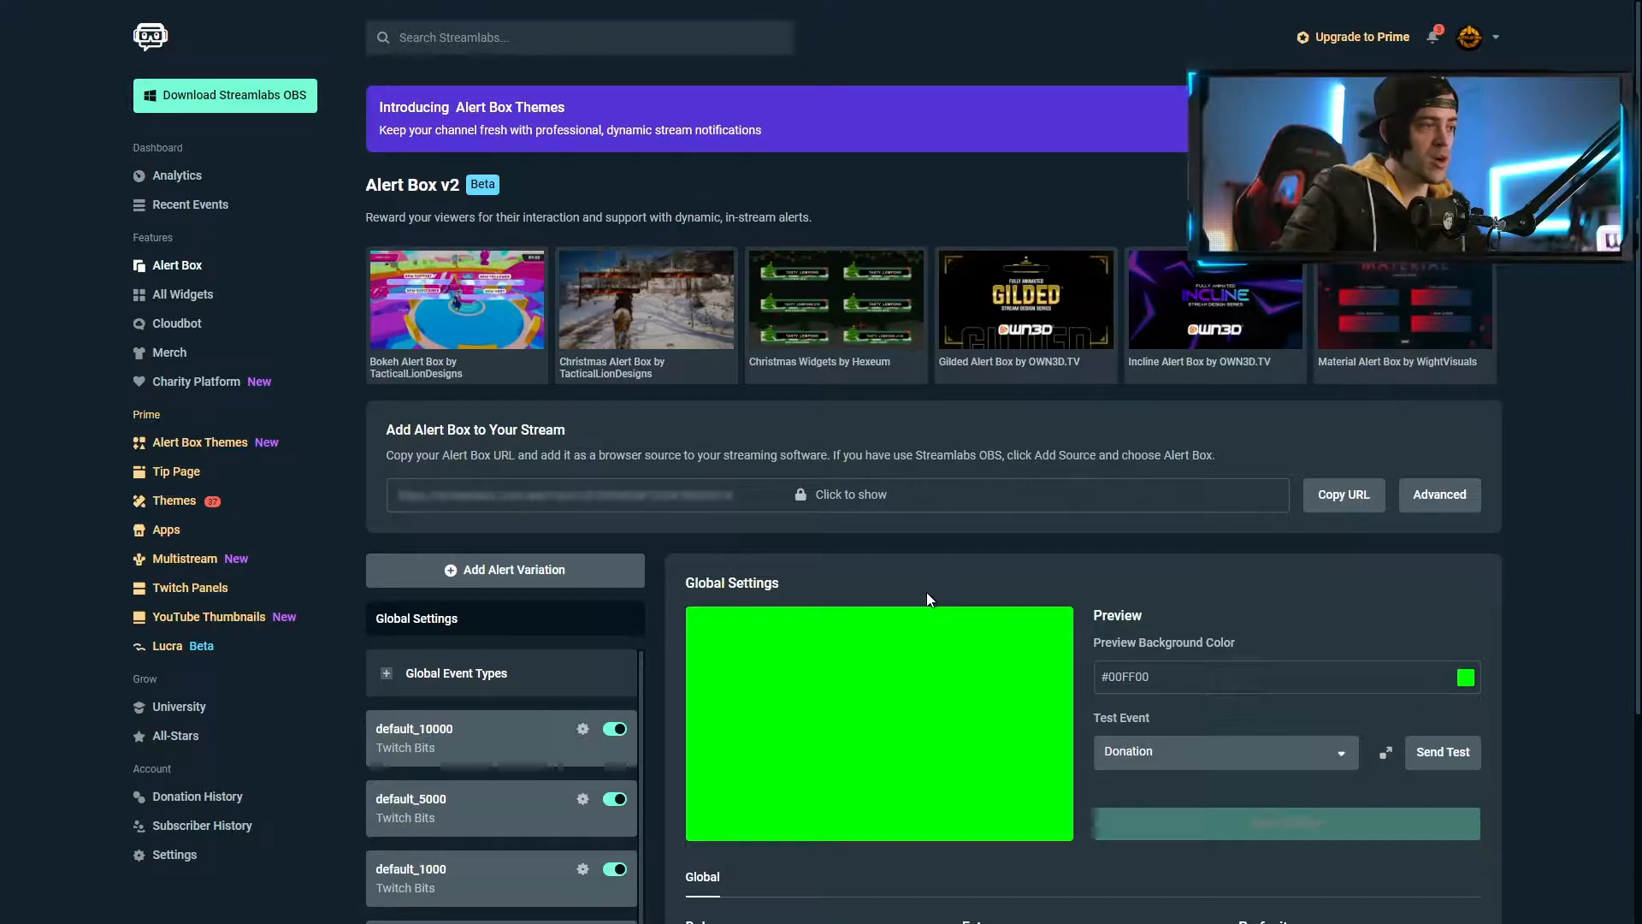
{"action": "left_click", "coordinate": [492, 575]}
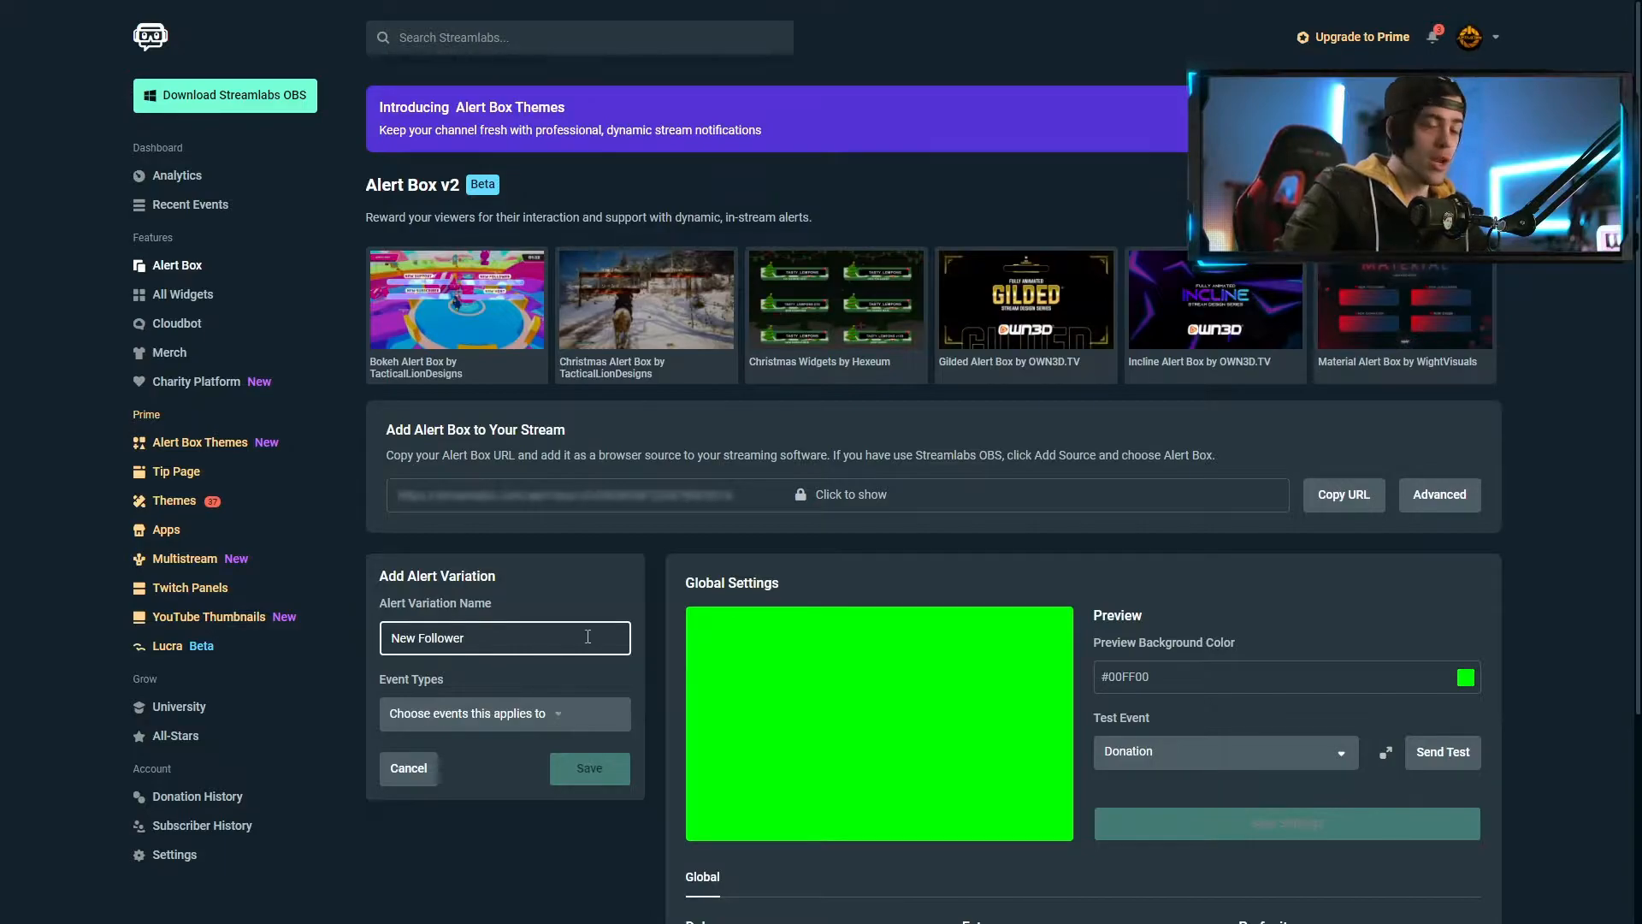
{"action": "scroll", "coordinate": [597, 633], "scroll_direction": "down", "scroll_amount": 3}
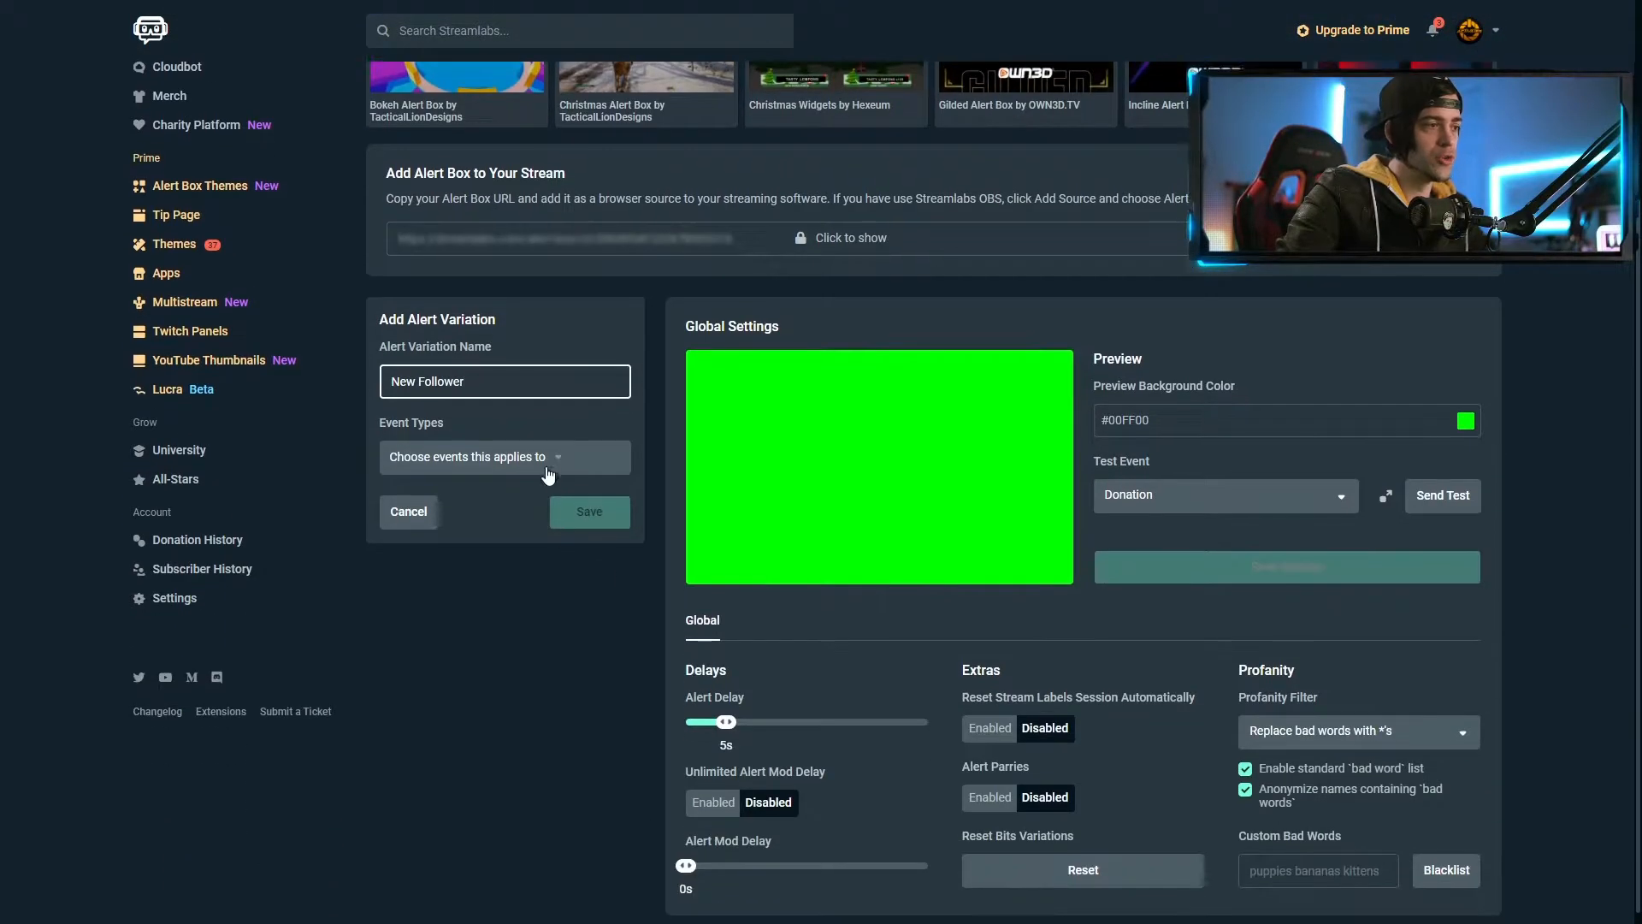
{"action": "left_click", "coordinate": [558, 464]}
{"action": "left_click", "coordinate": [434, 562]}
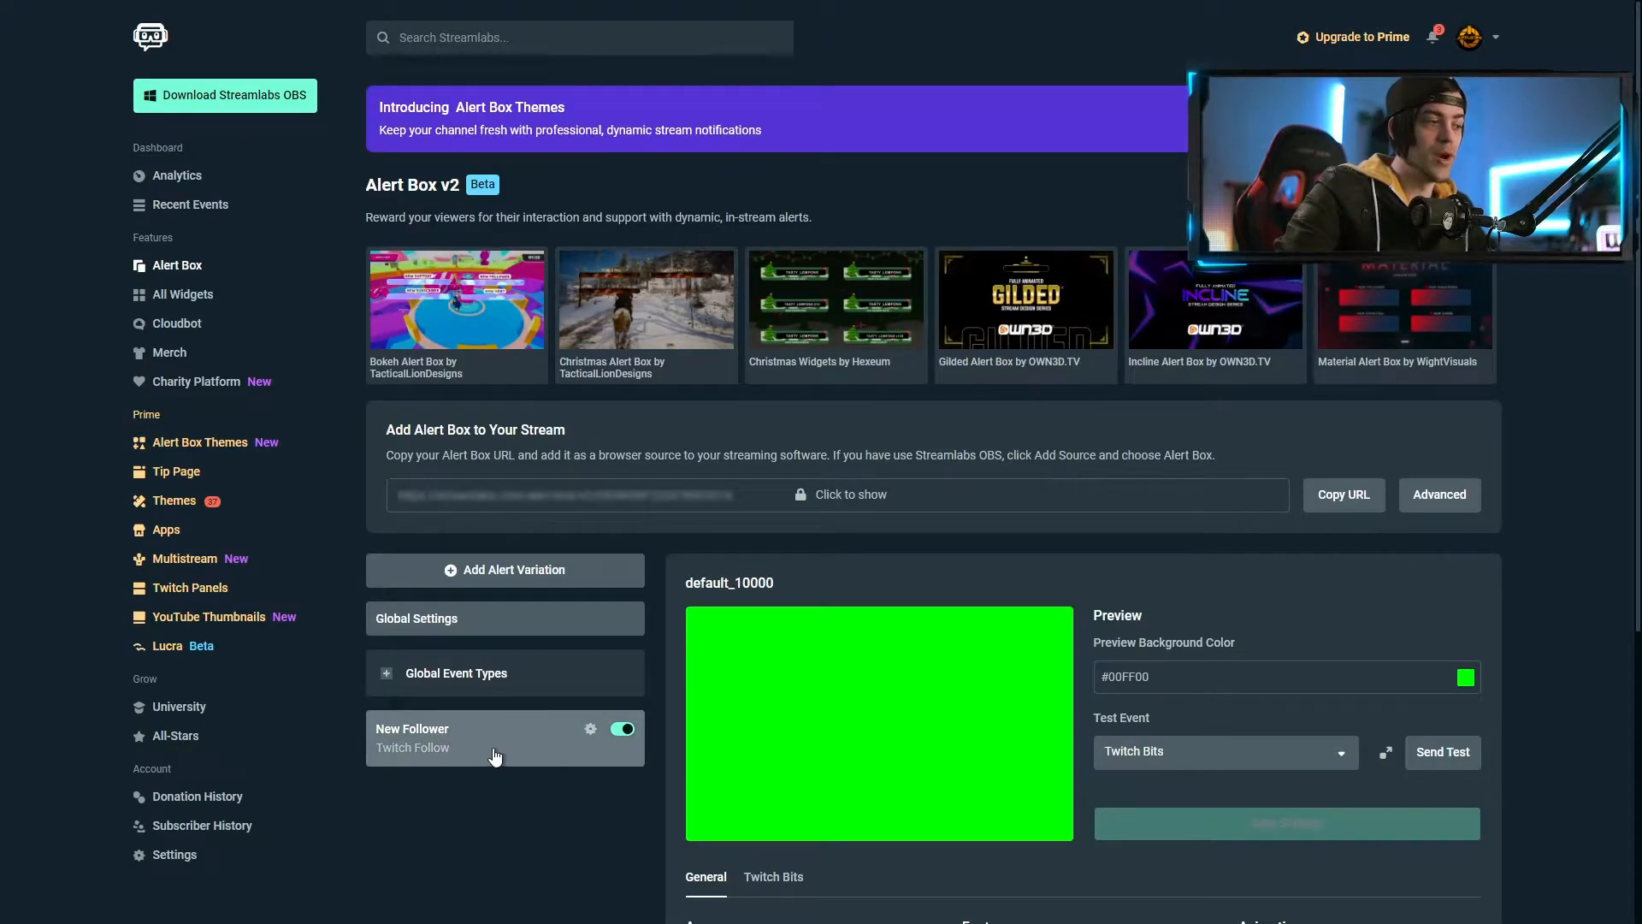
{"action": "left_click", "coordinate": [495, 756]}
Upload the BLAST Follower webm and set it as the New Follower alert image
{"action": "scroll", "coordinate": [513, 735], "scroll_direction": "down", "scroll_amount": 5}
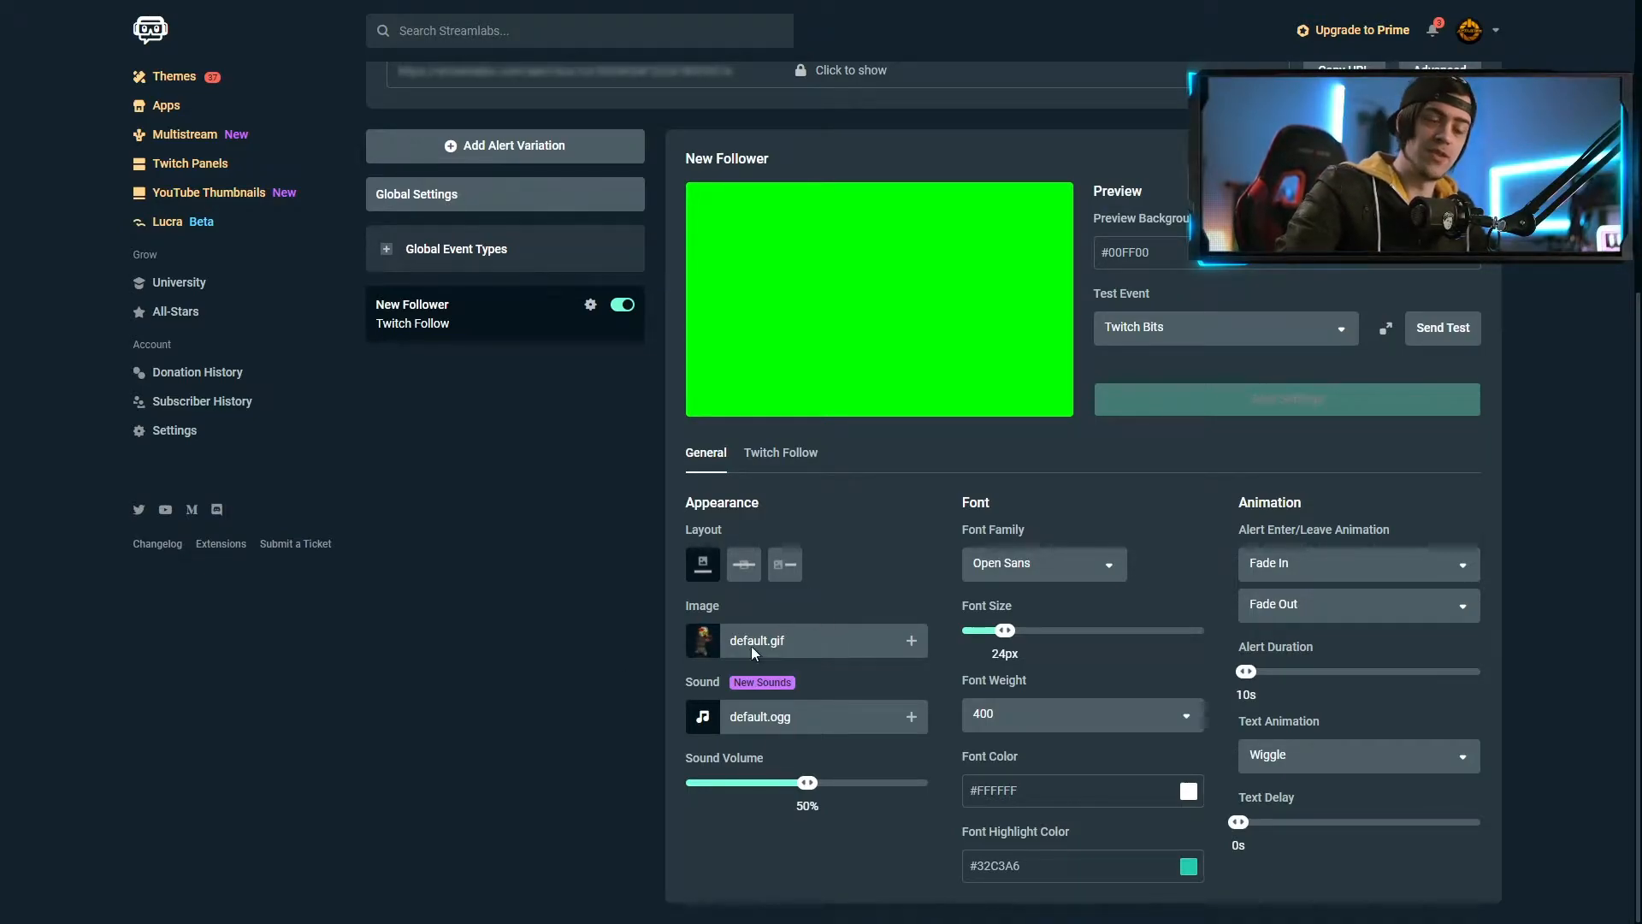
{"action": "left_click", "coordinate": [911, 641]}
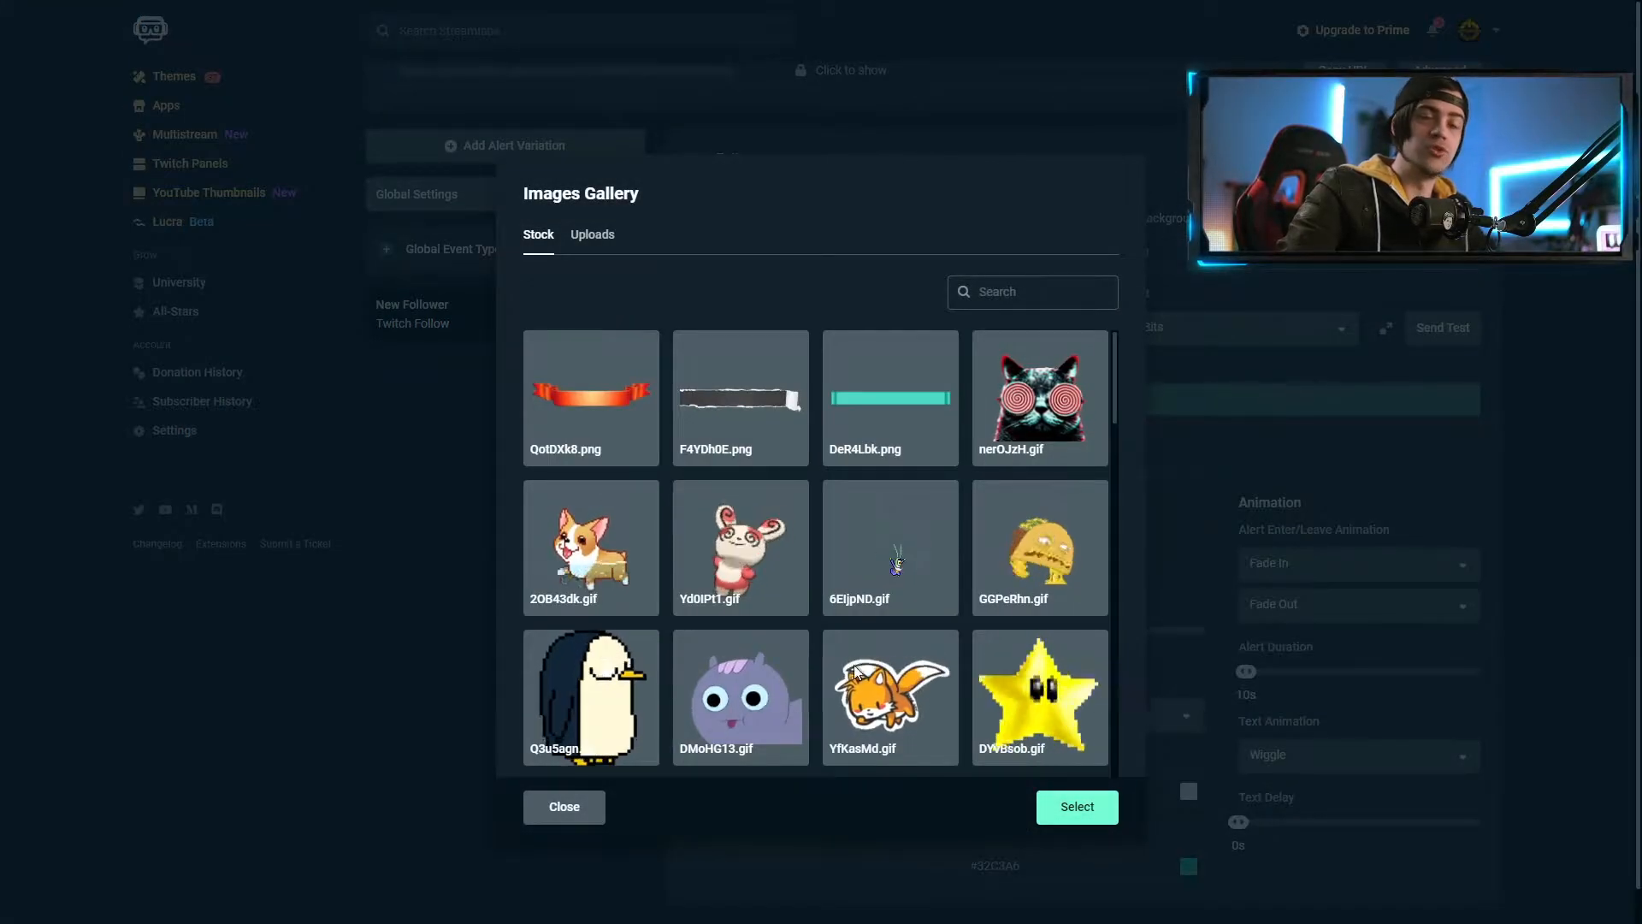
{"action": "left_click", "coordinate": [606, 236]}
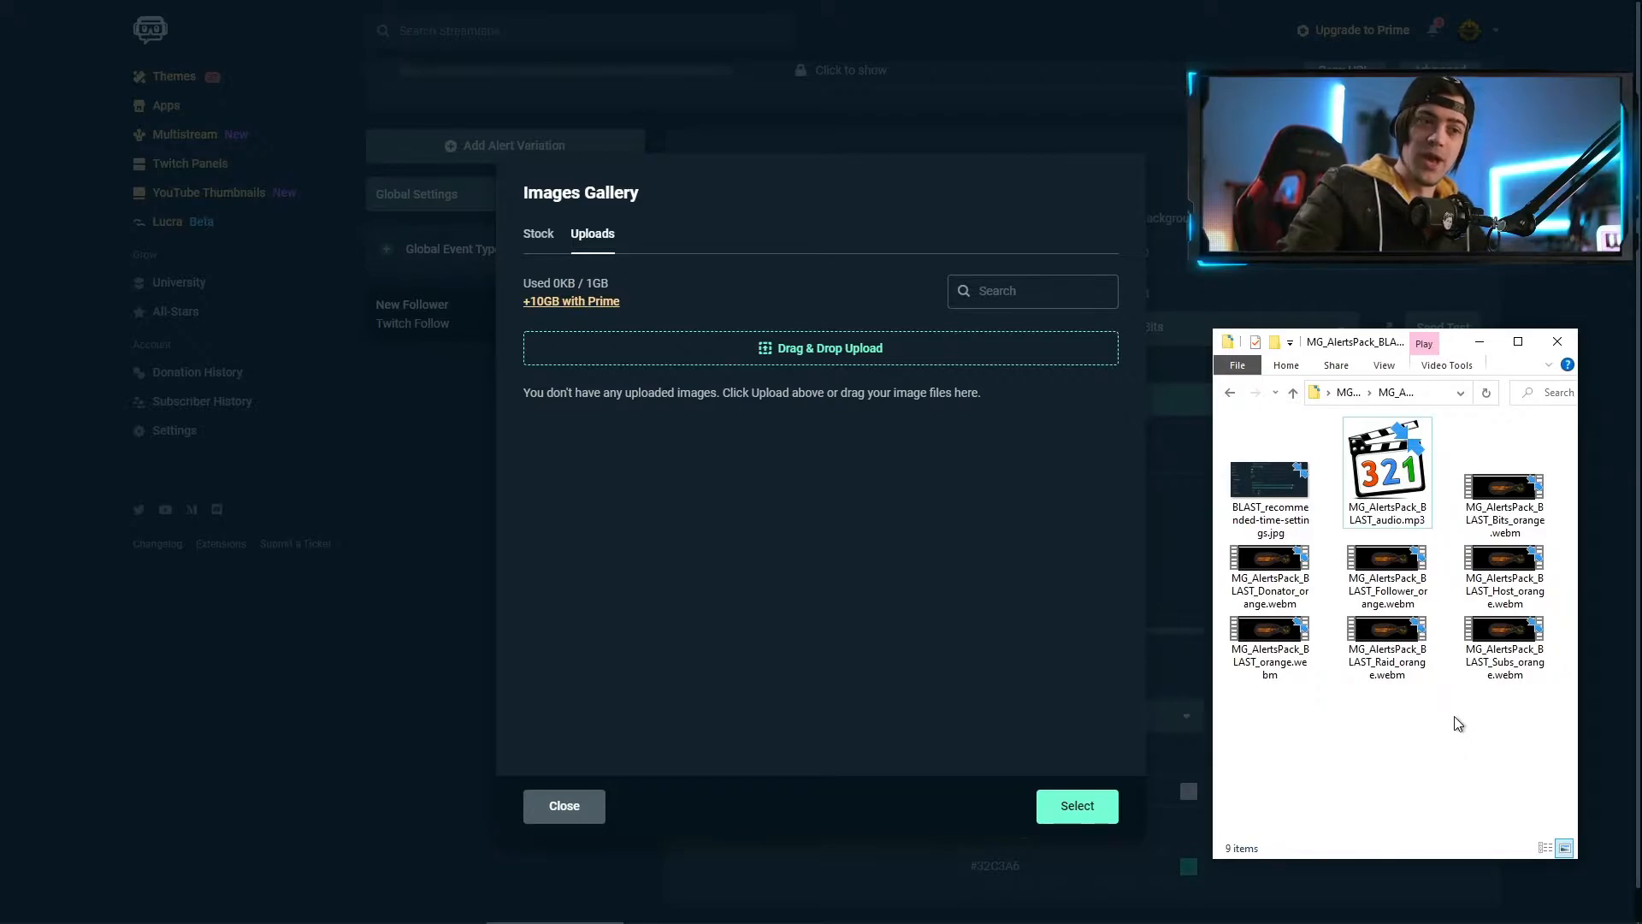
{"action": "left_click", "coordinate": [1385, 577]}
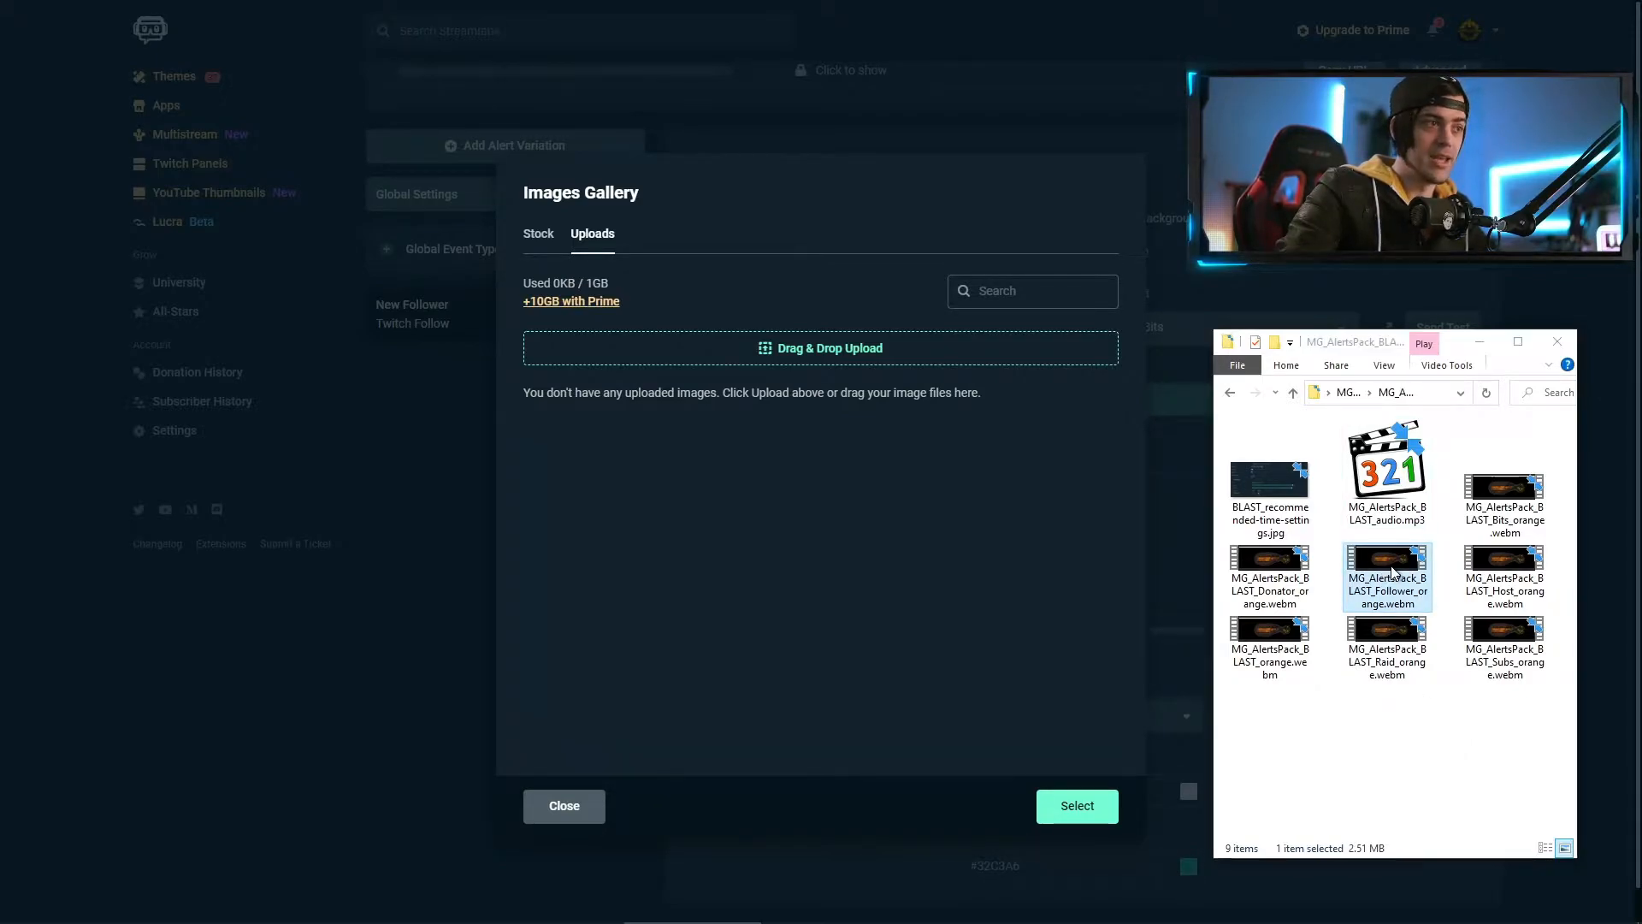
{"action": "double_click", "coordinate": [1391, 572]}
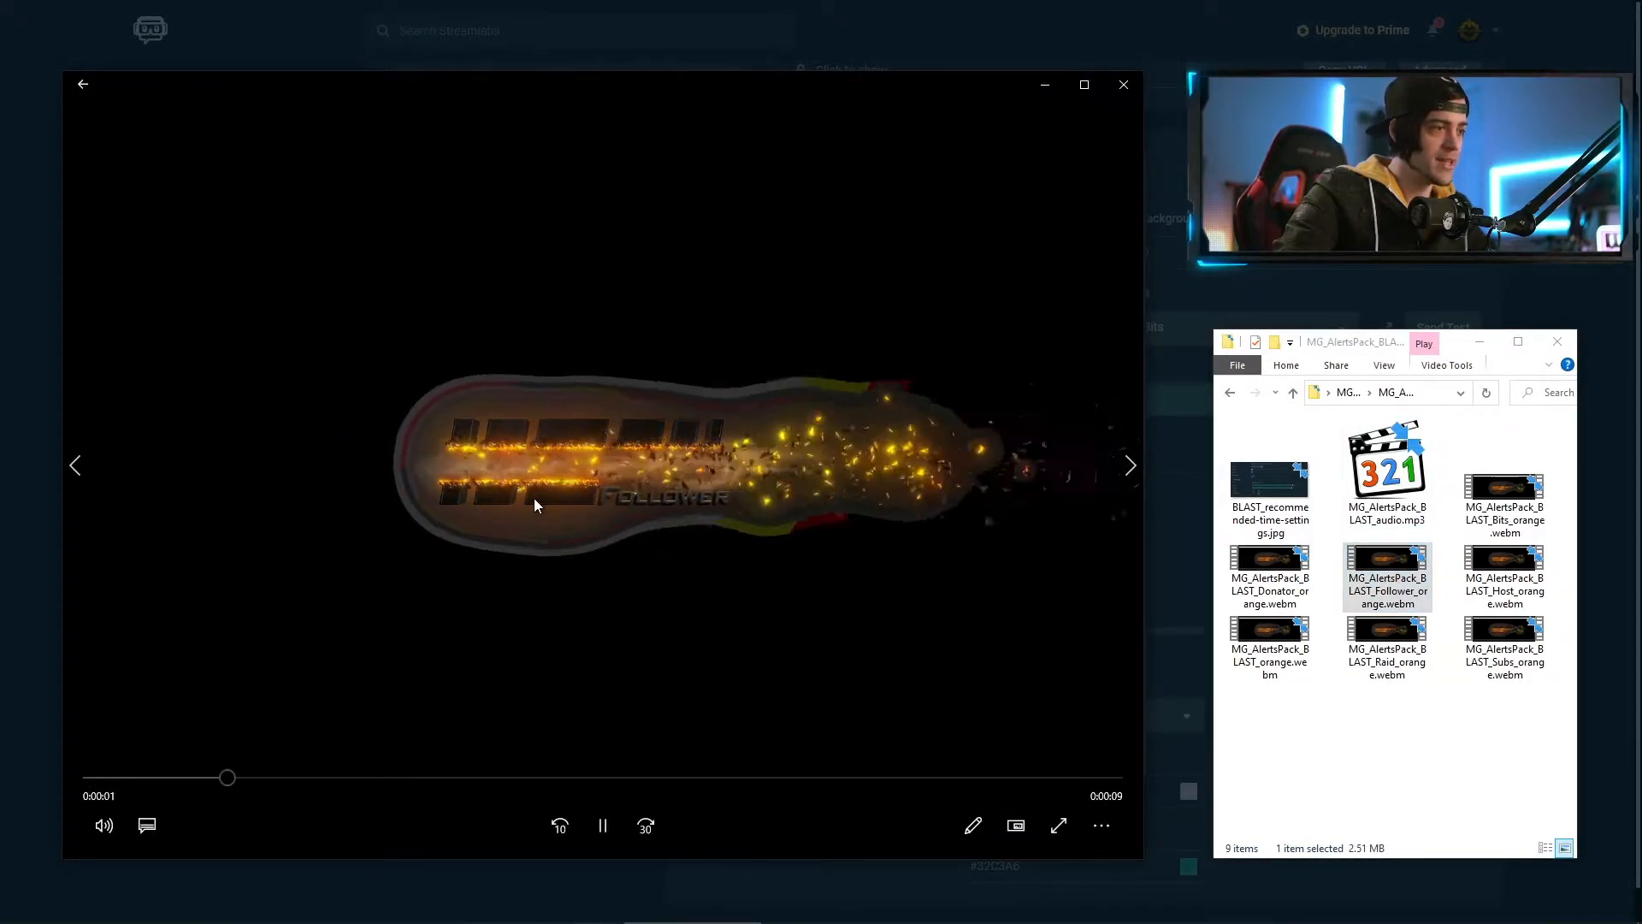
{"action": "left_click", "coordinate": [1123, 84]}
{"action": "left_click_drag", "start_coordinate": [1368, 568], "coordinate": [725, 558]}
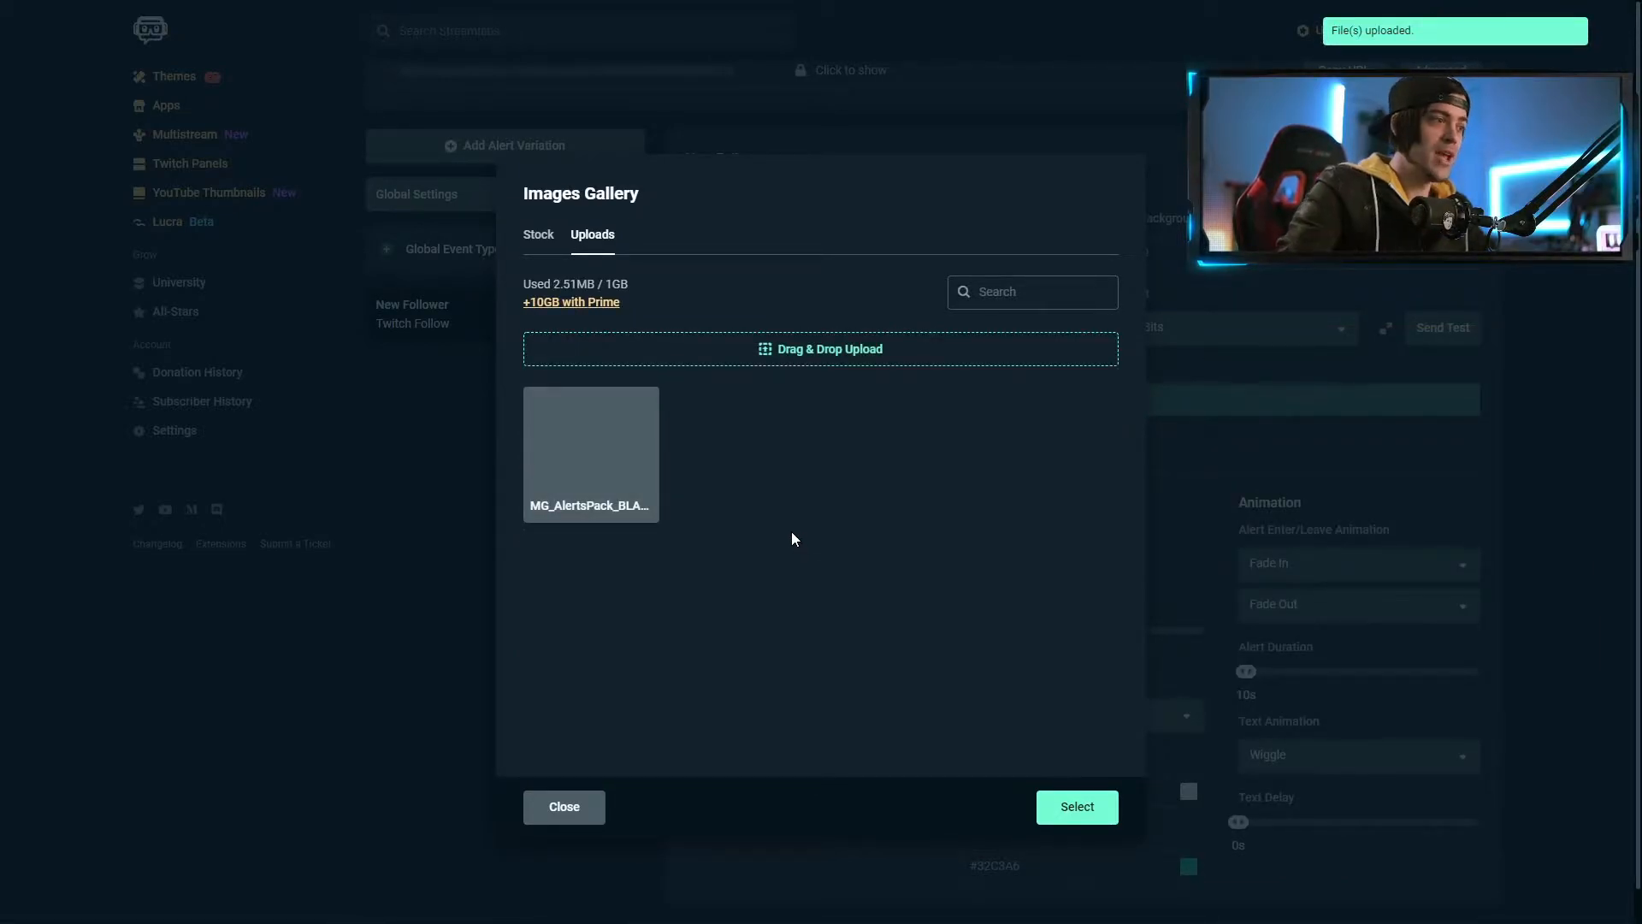
{"action": "left_click", "coordinate": [621, 439]}
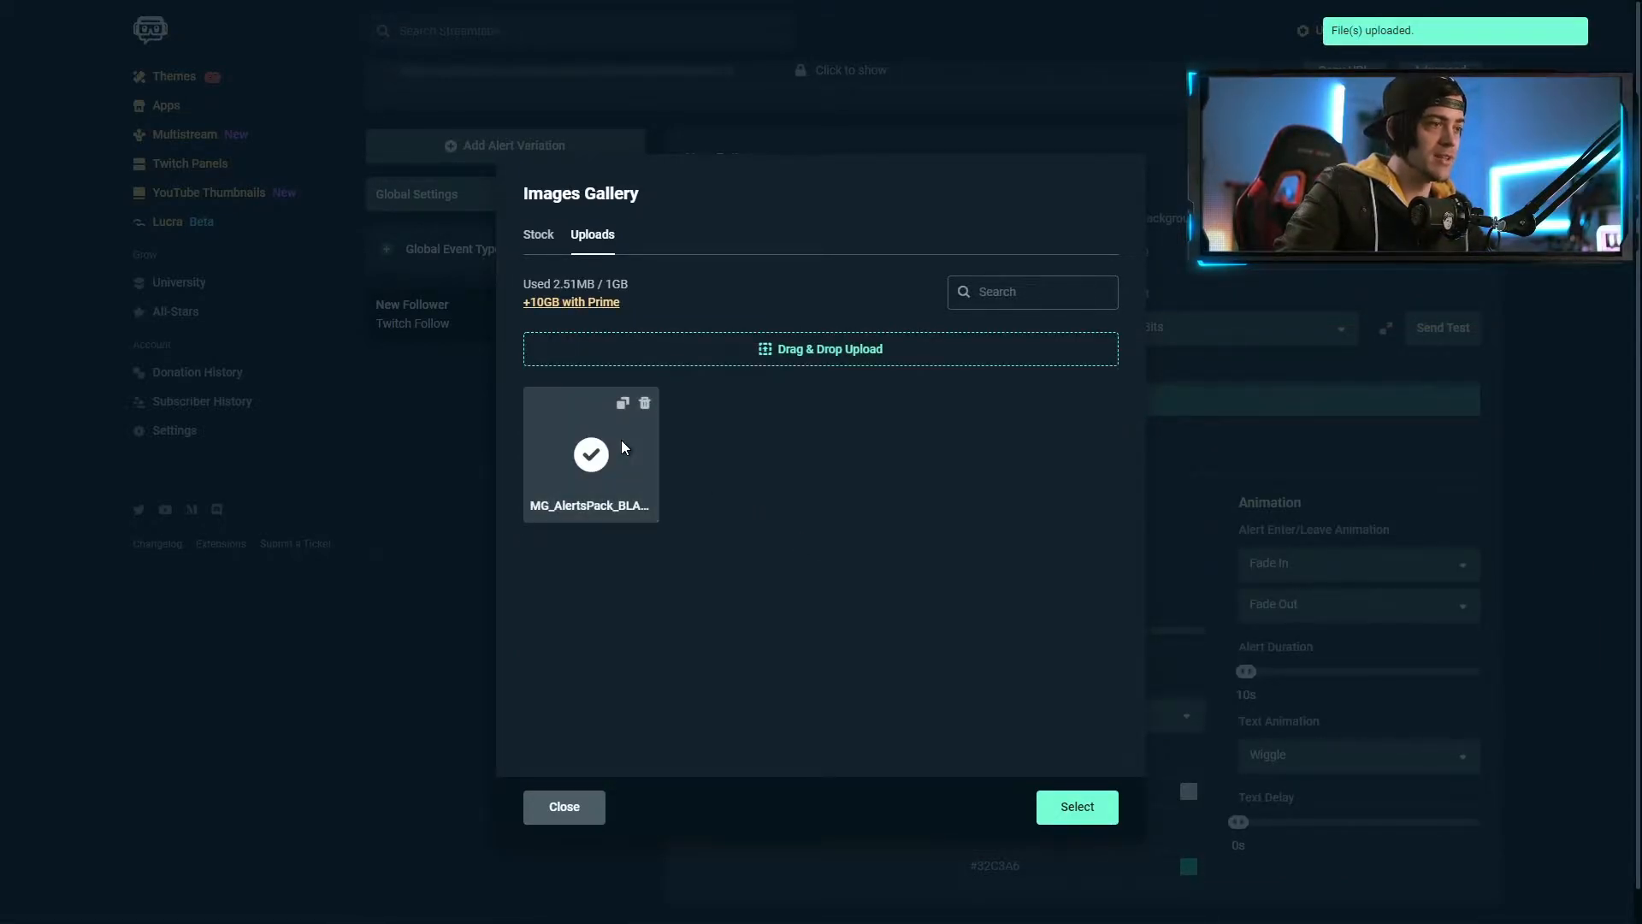
{"action": "left_click", "coordinate": [1078, 807]}
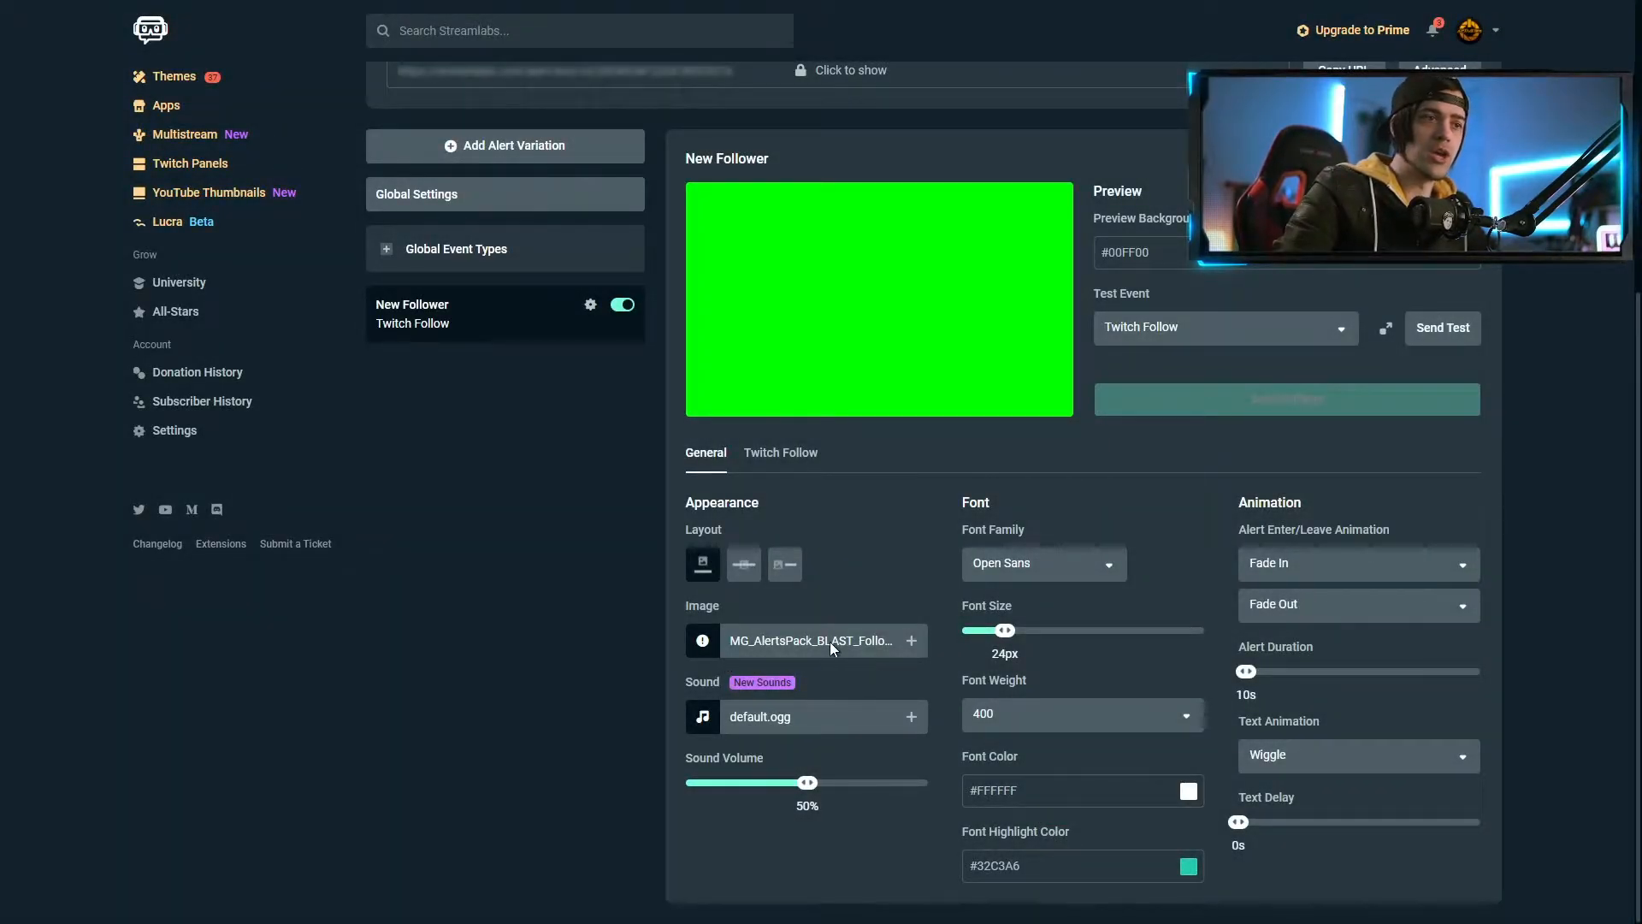
Send a Twitch Follow test alert to preview the follower animation
{"action": "left_click", "coordinate": [1343, 332]}
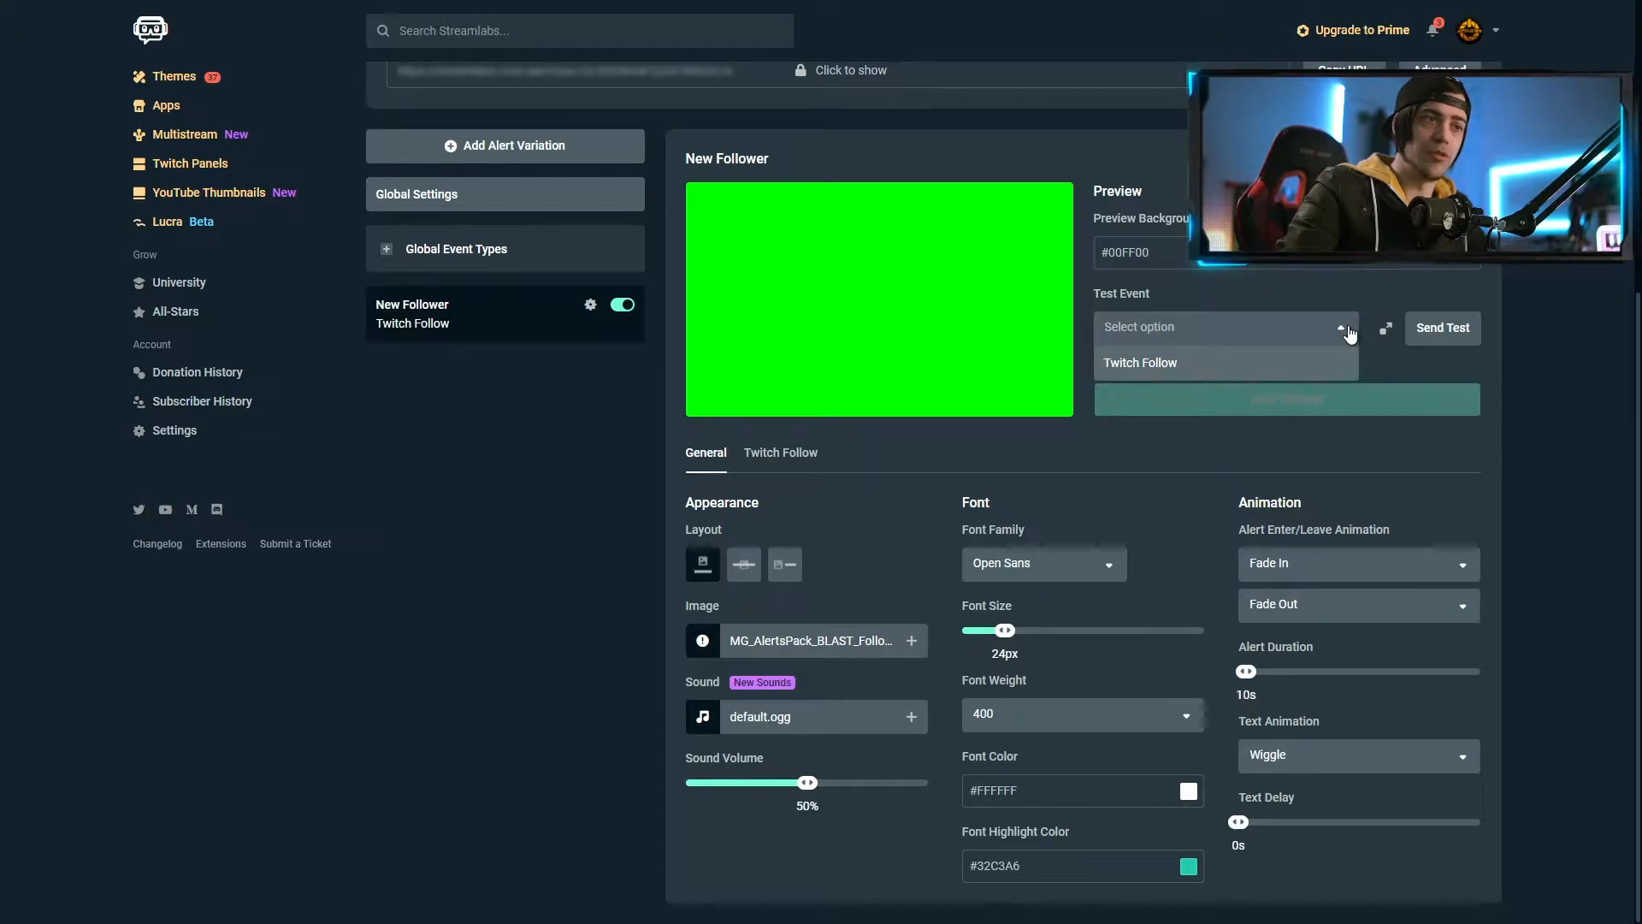
{"action": "left_click", "coordinate": [1191, 375]}
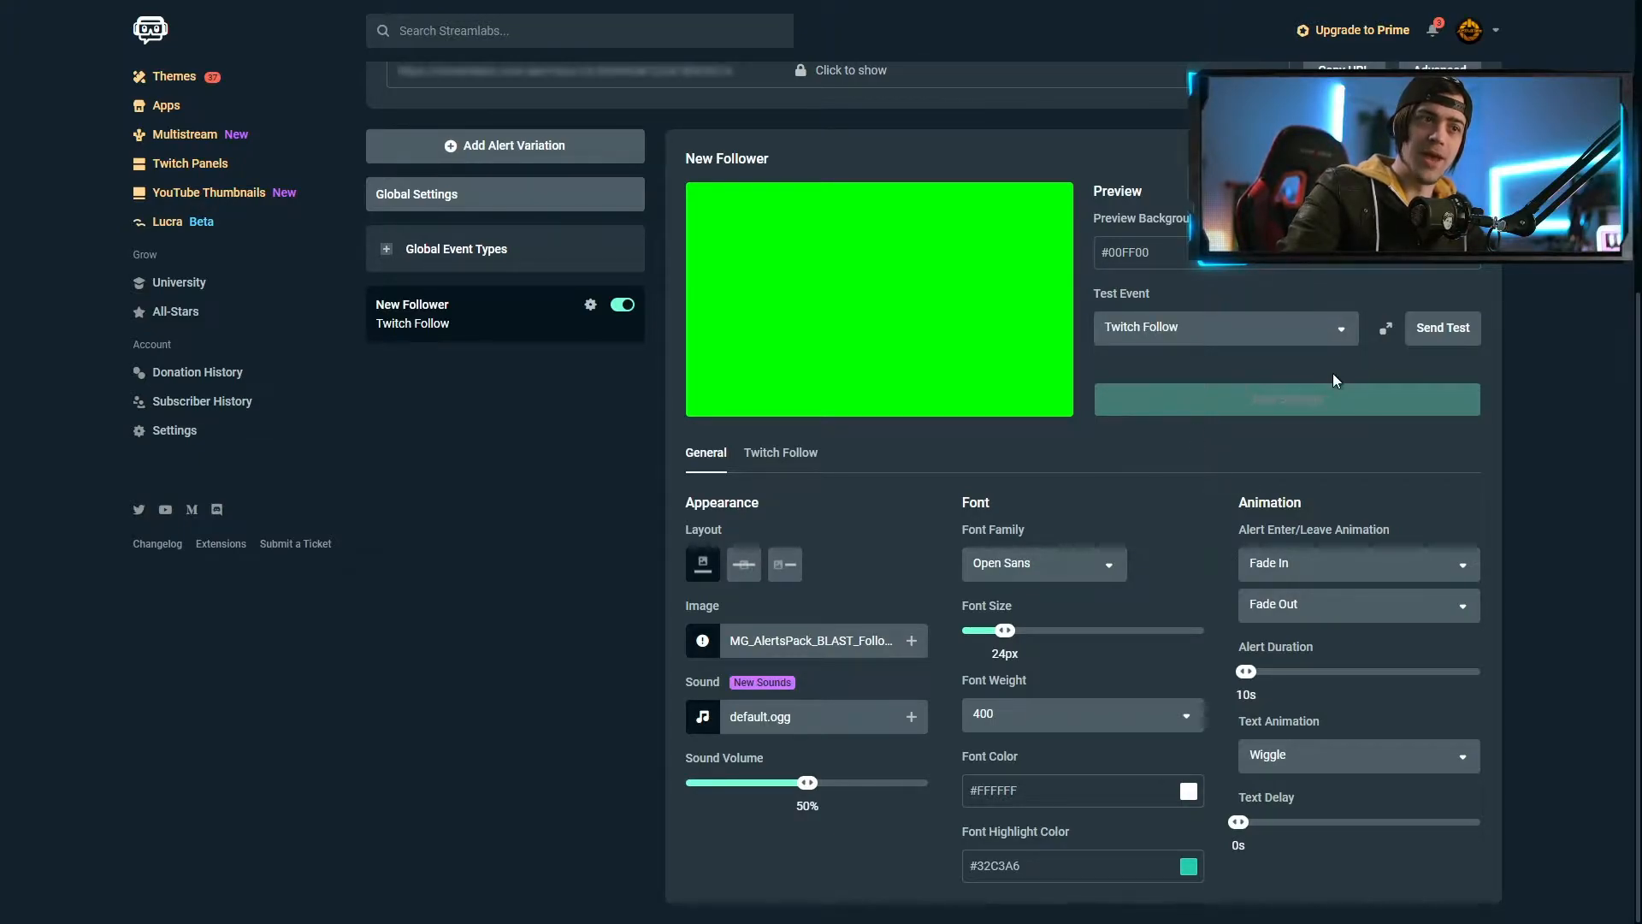
{"action": "left_click", "coordinate": [1453, 335]}
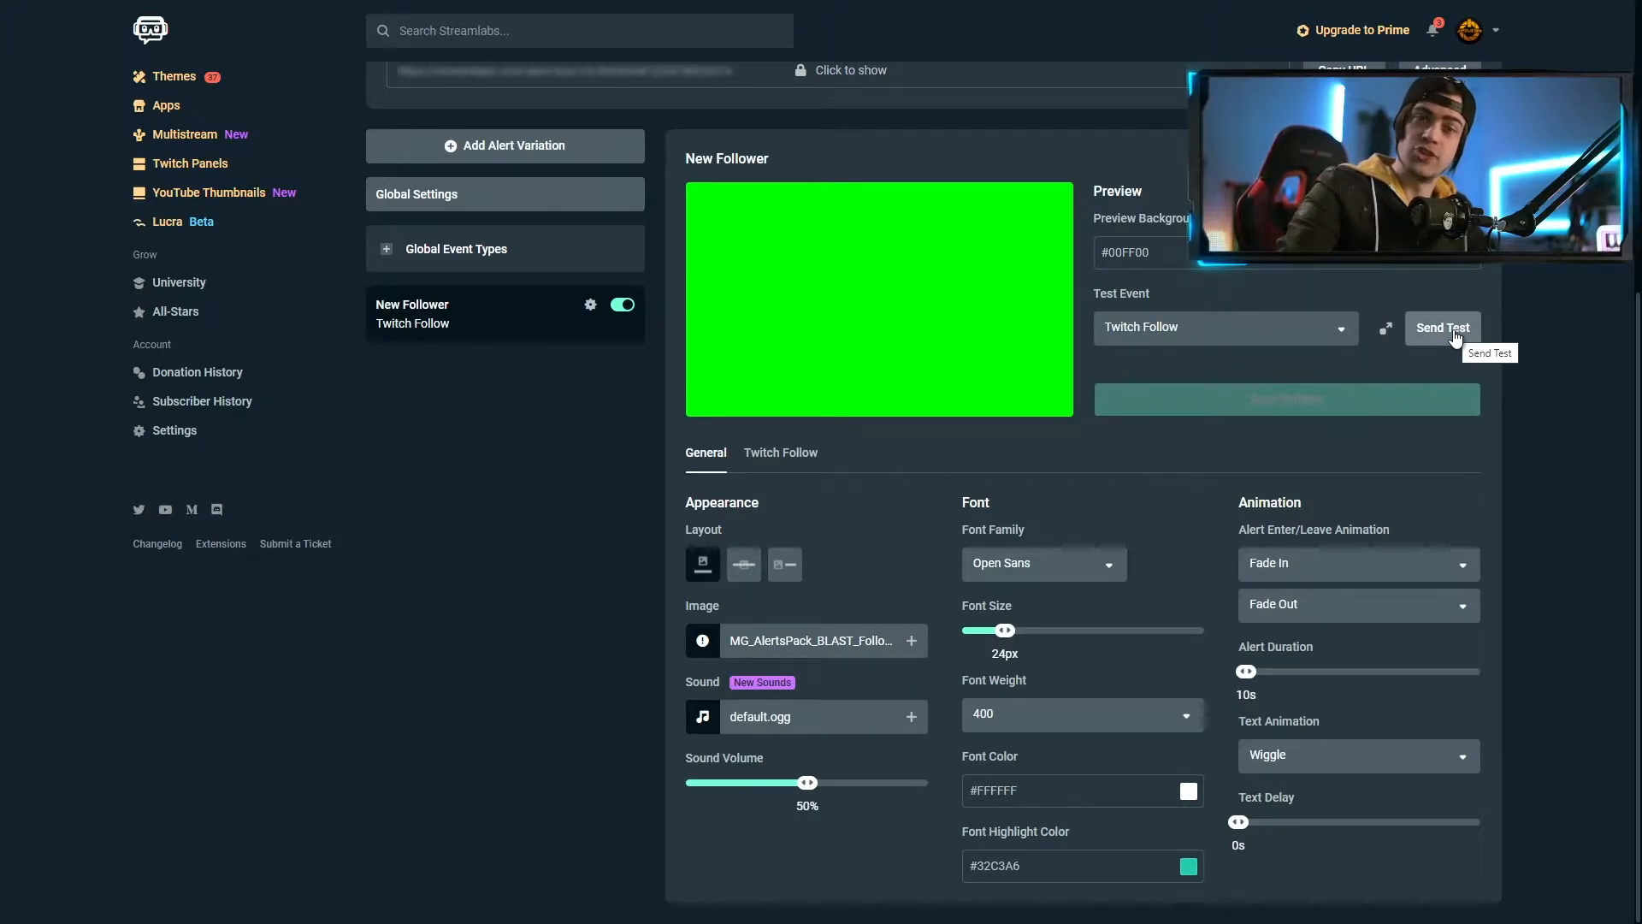
{"action": "left_click", "coordinate": [1456, 337]}
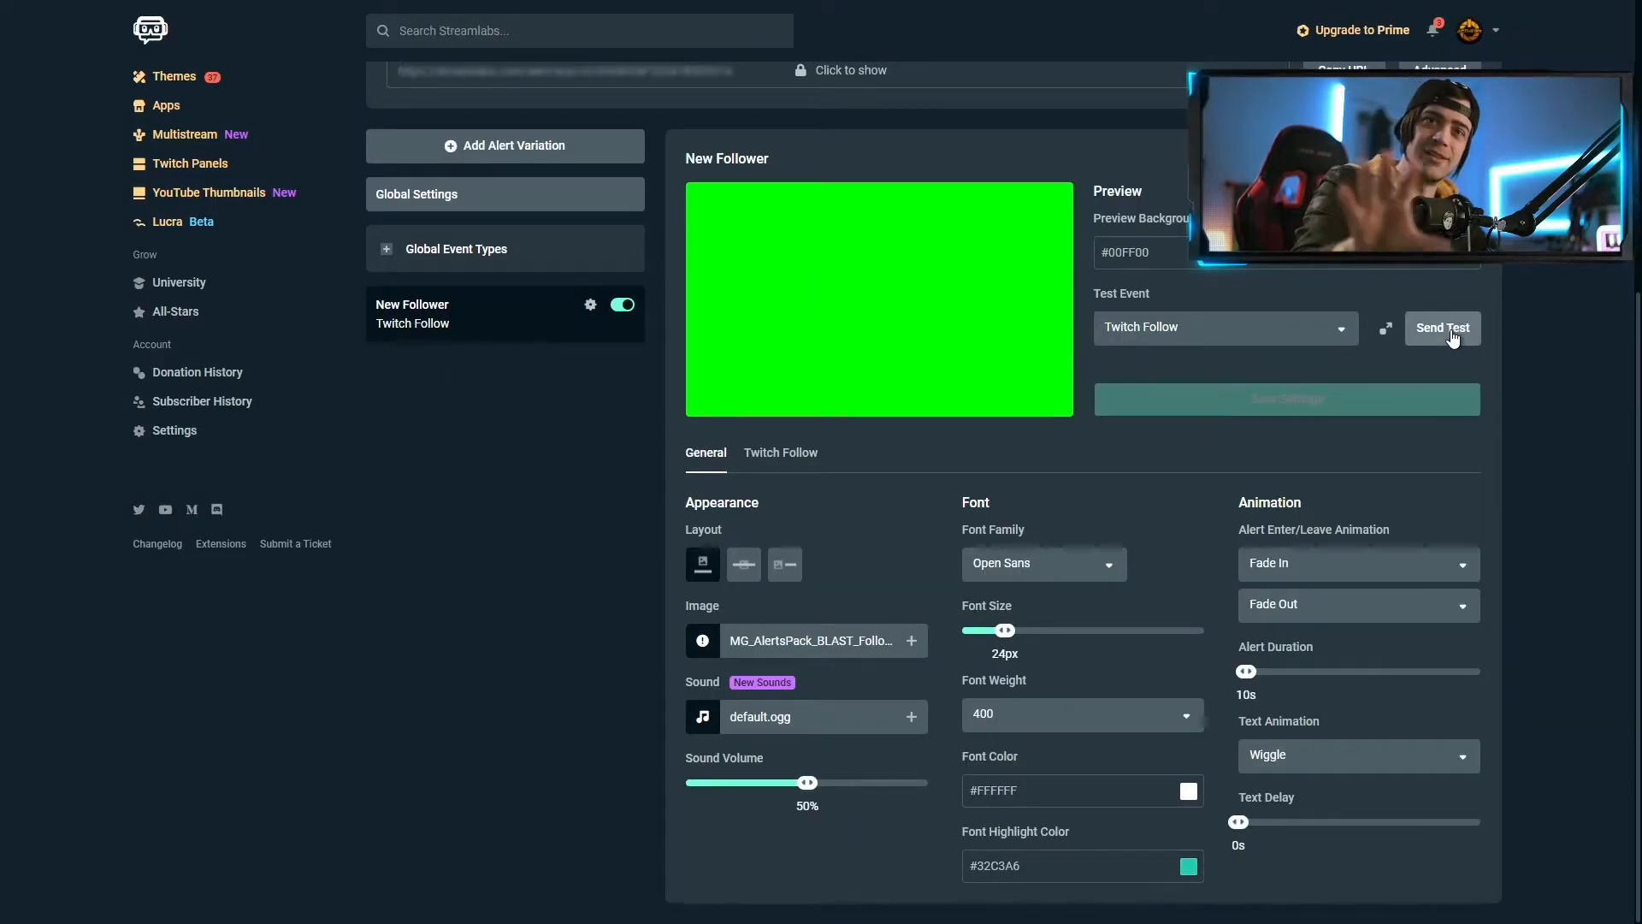
Upload the MG_AlertsPack_BLAST audio mp3 and set it as the follower alert sound
{"action": "left_click", "coordinate": [912, 716]}
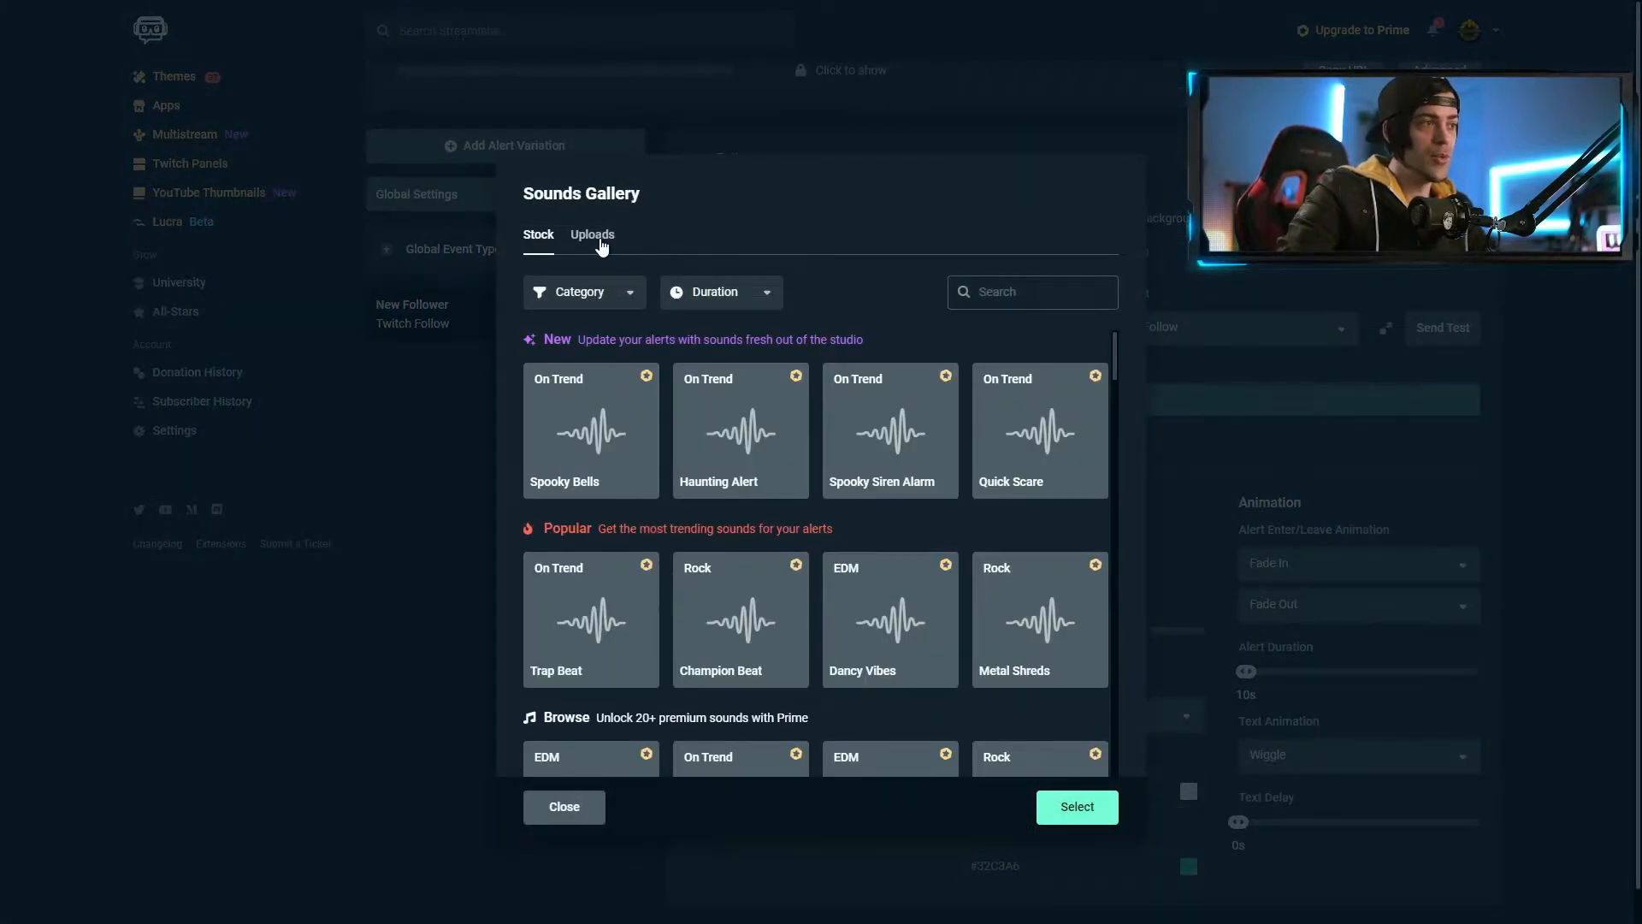
{"action": "left_click", "coordinate": [602, 245]}
{"action": "key", "text": "alt+Tab"}
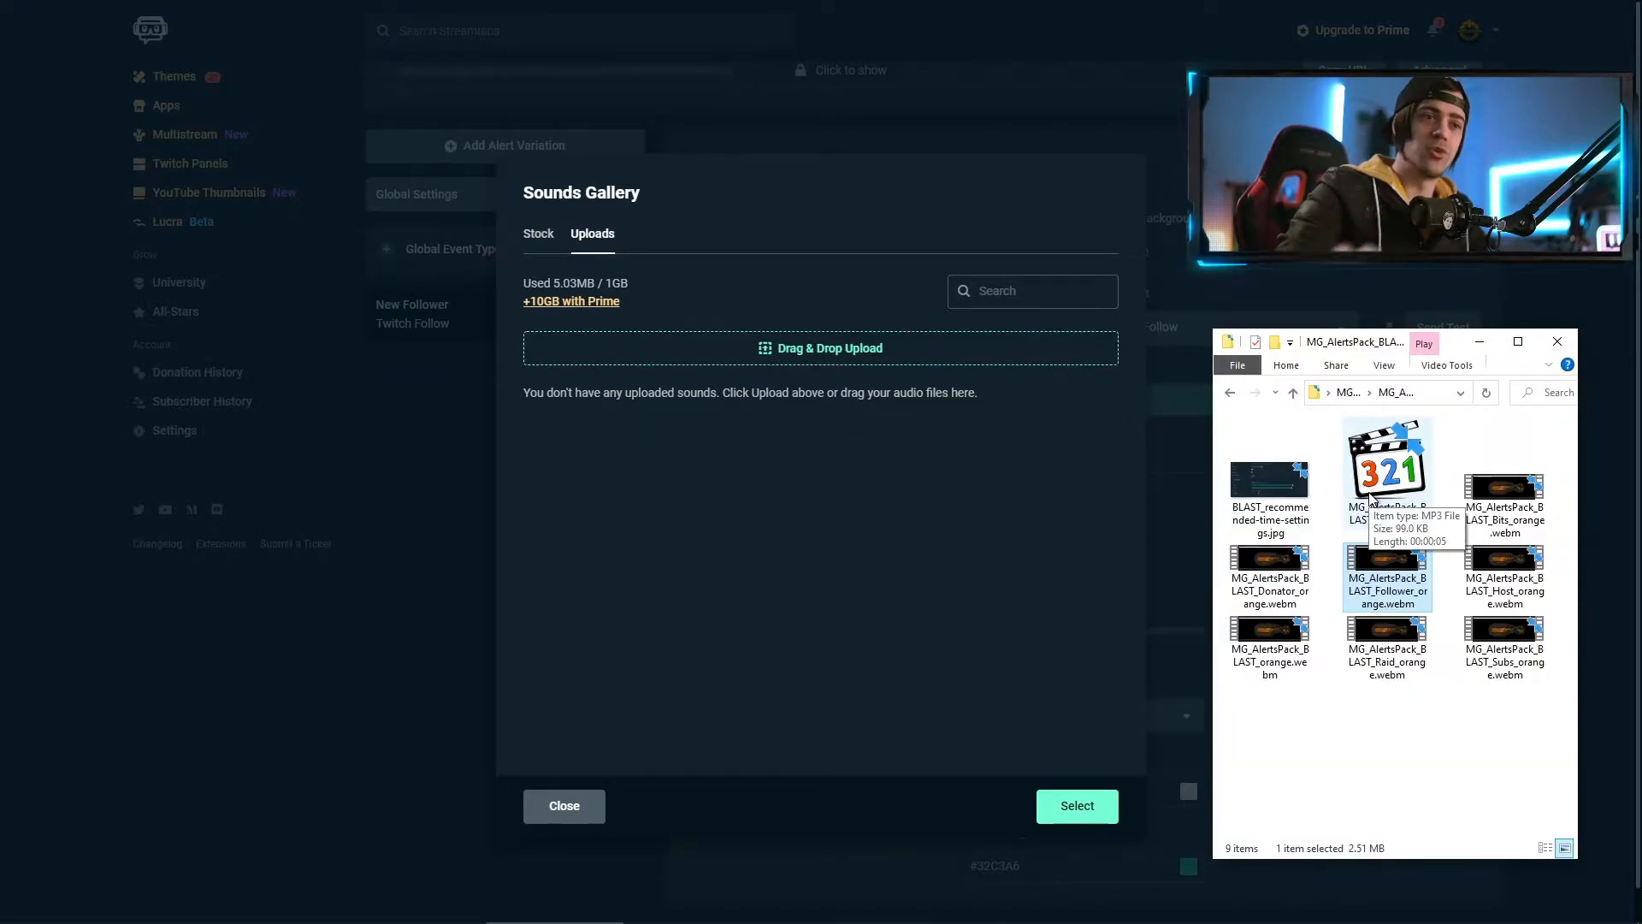
{"action": "left_click_drag", "start_coordinate": [1395, 475], "coordinate": [839, 449]}
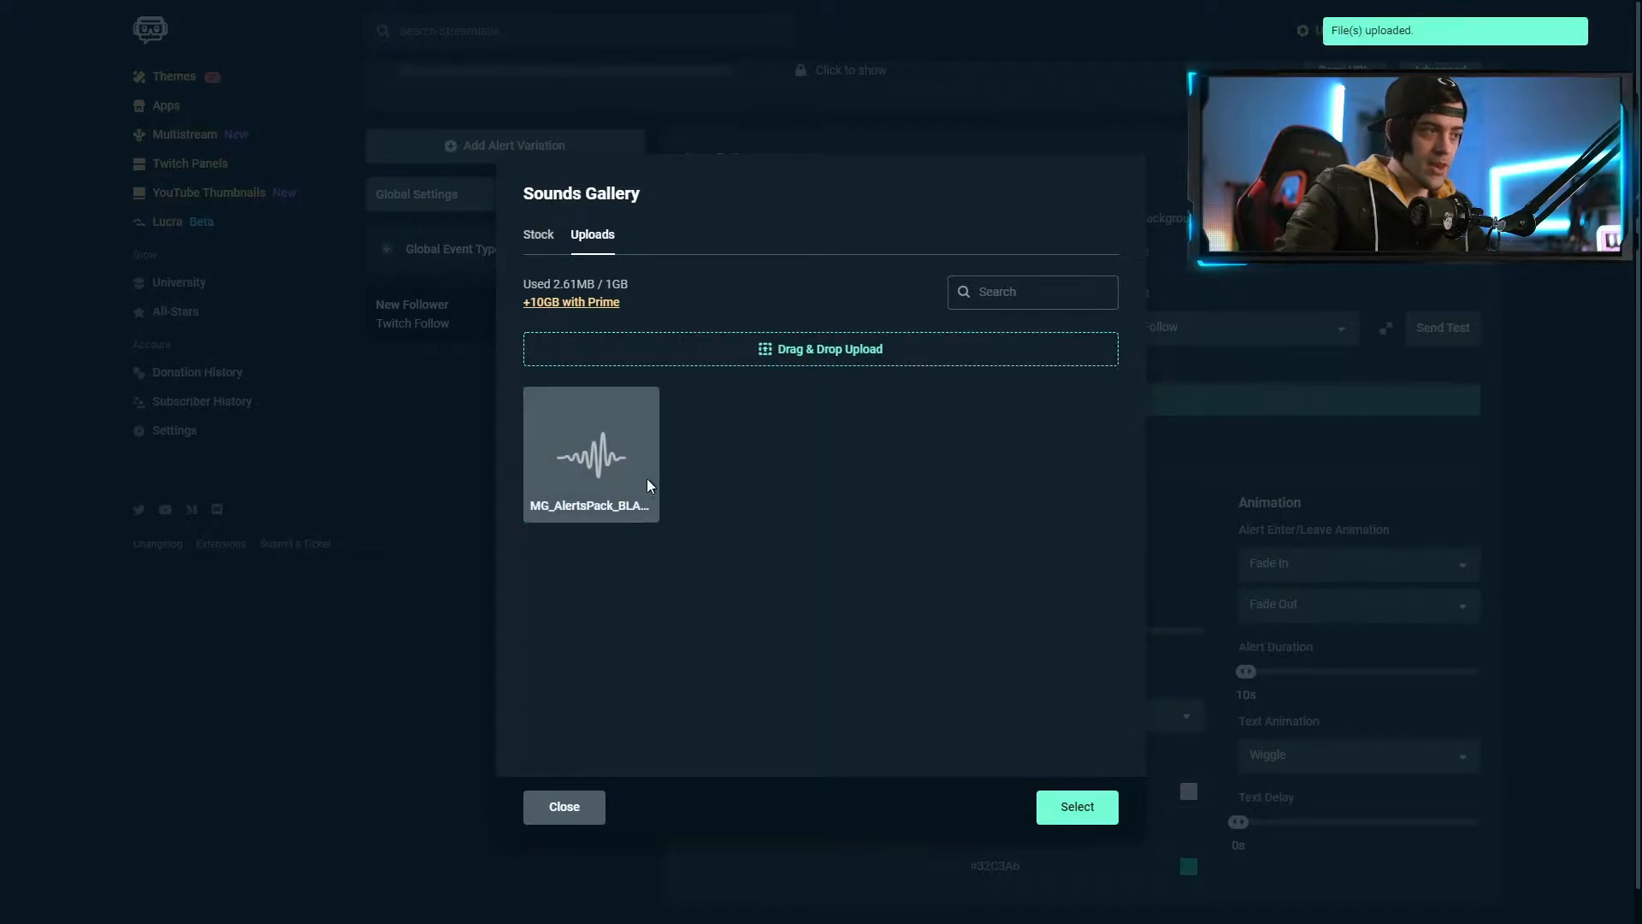
{"action": "left_click", "coordinate": [583, 459]}
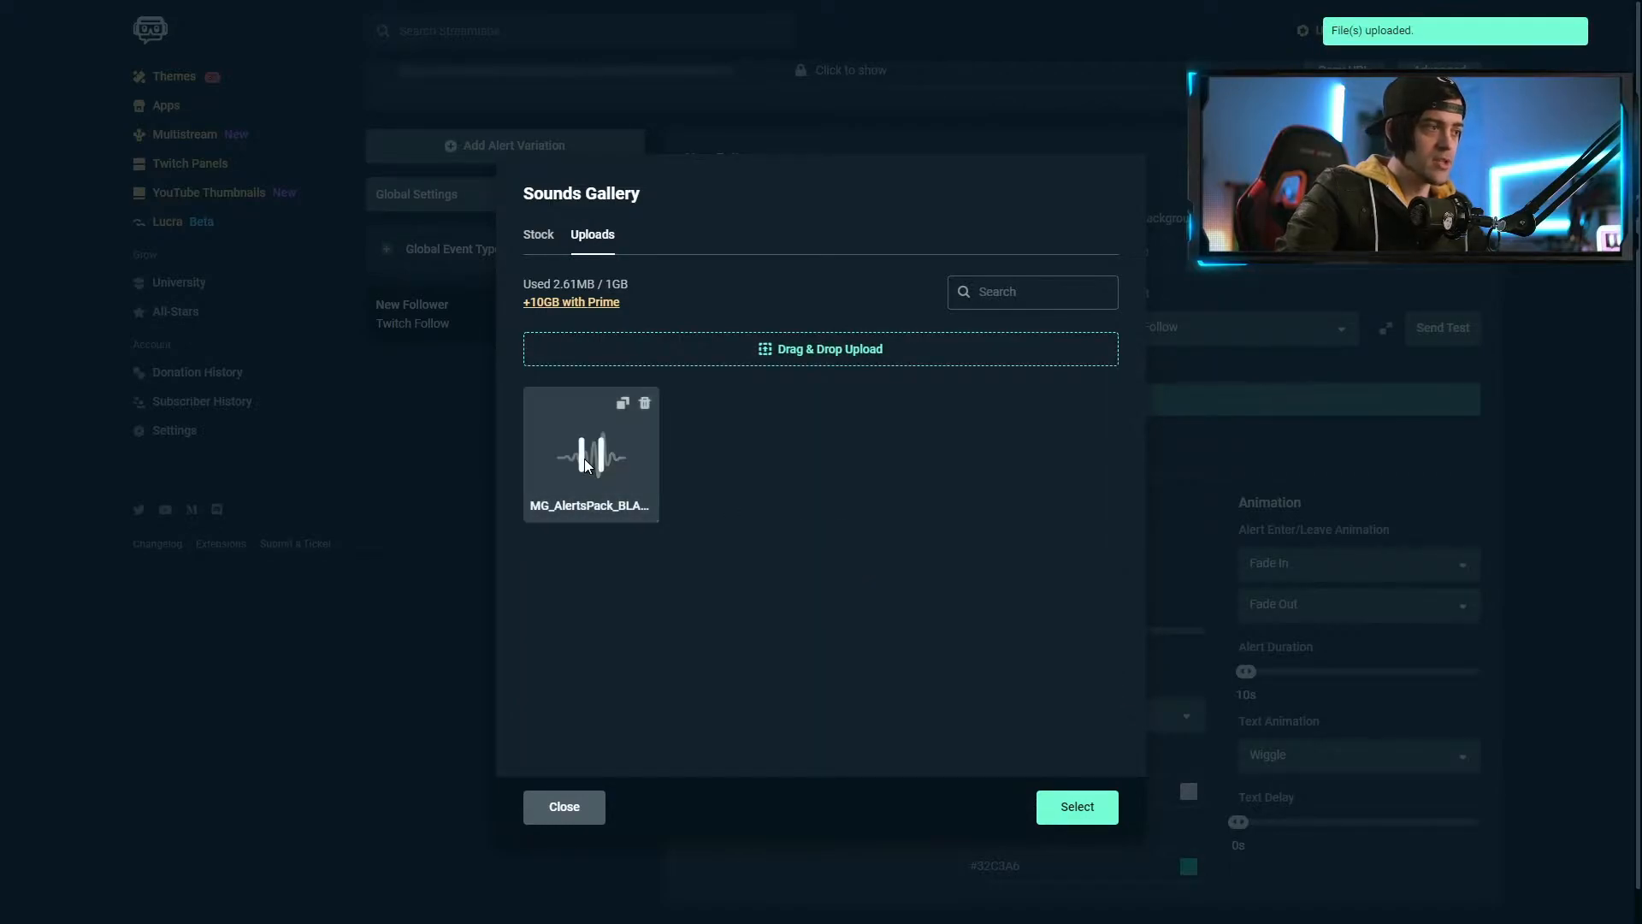
{"action": "left_click", "coordinate": [1079, 809]}
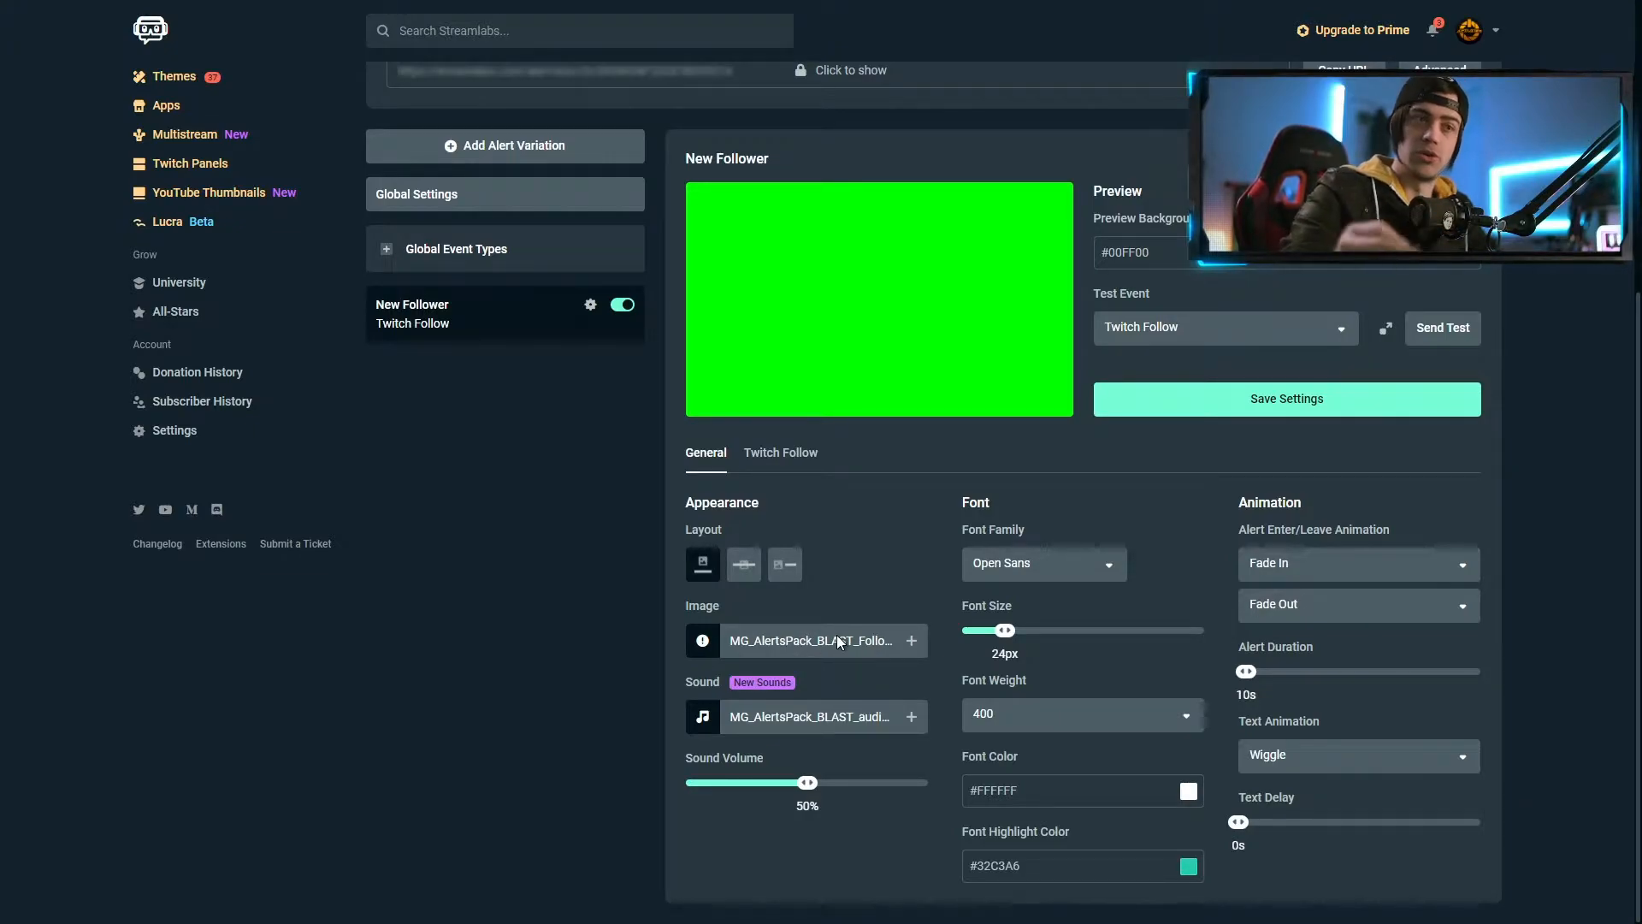
Save the alert settings, send a test follow, and recheck the BLAST recommended settings image
{"action": "left_click", "coordinate": [1288, 400]}
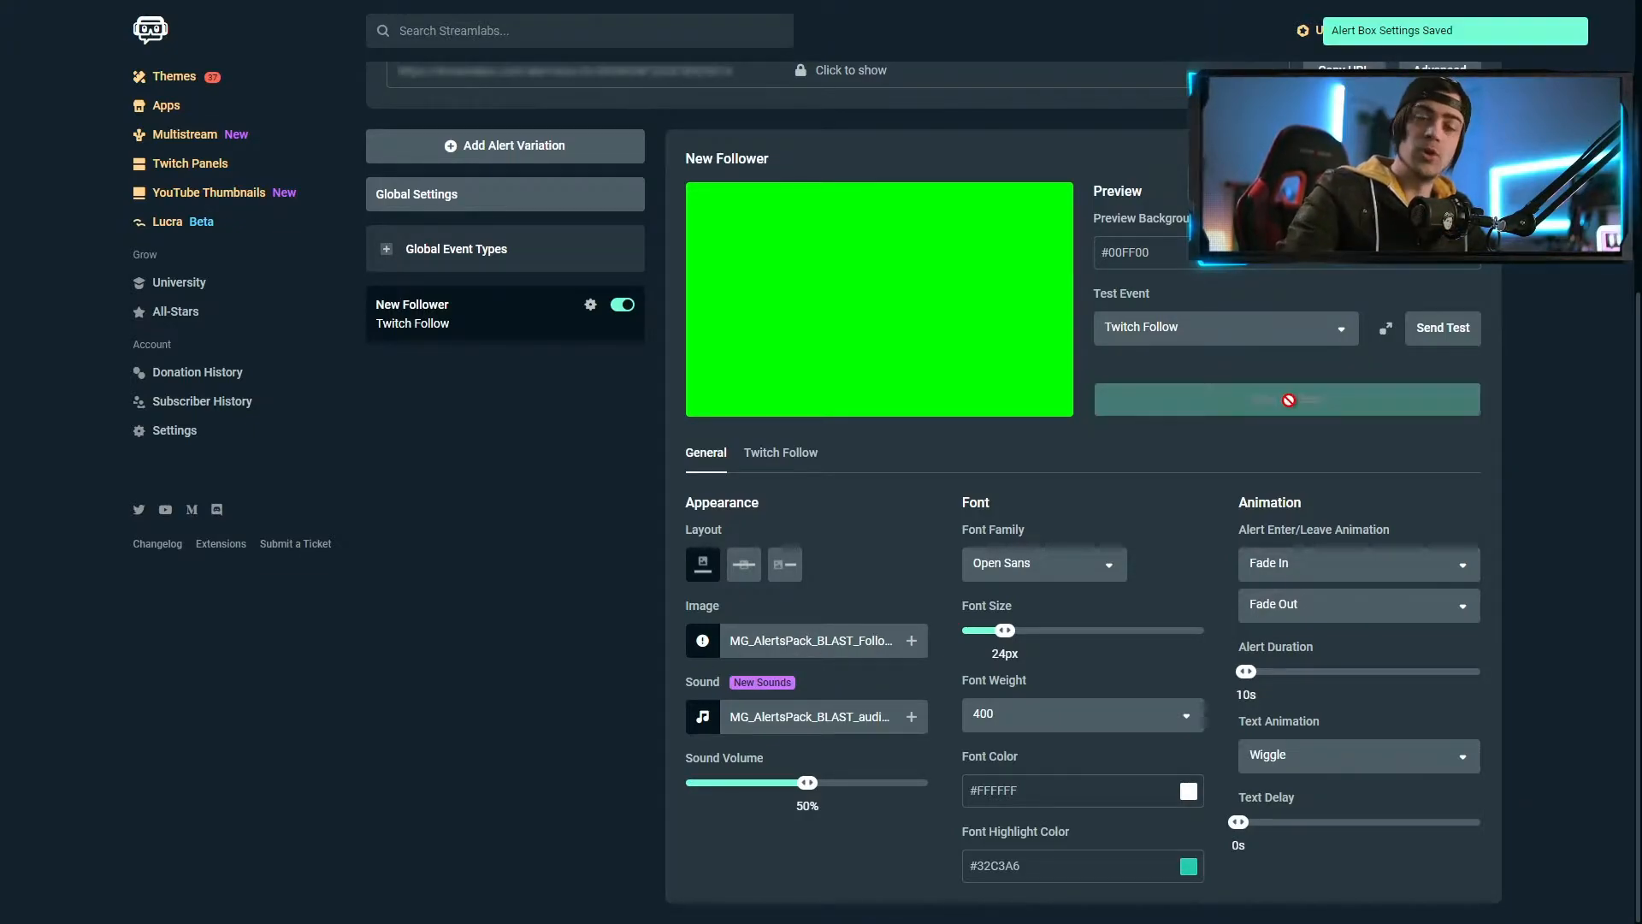
{"action": "left_click", "coordinate": [1447, 335]}
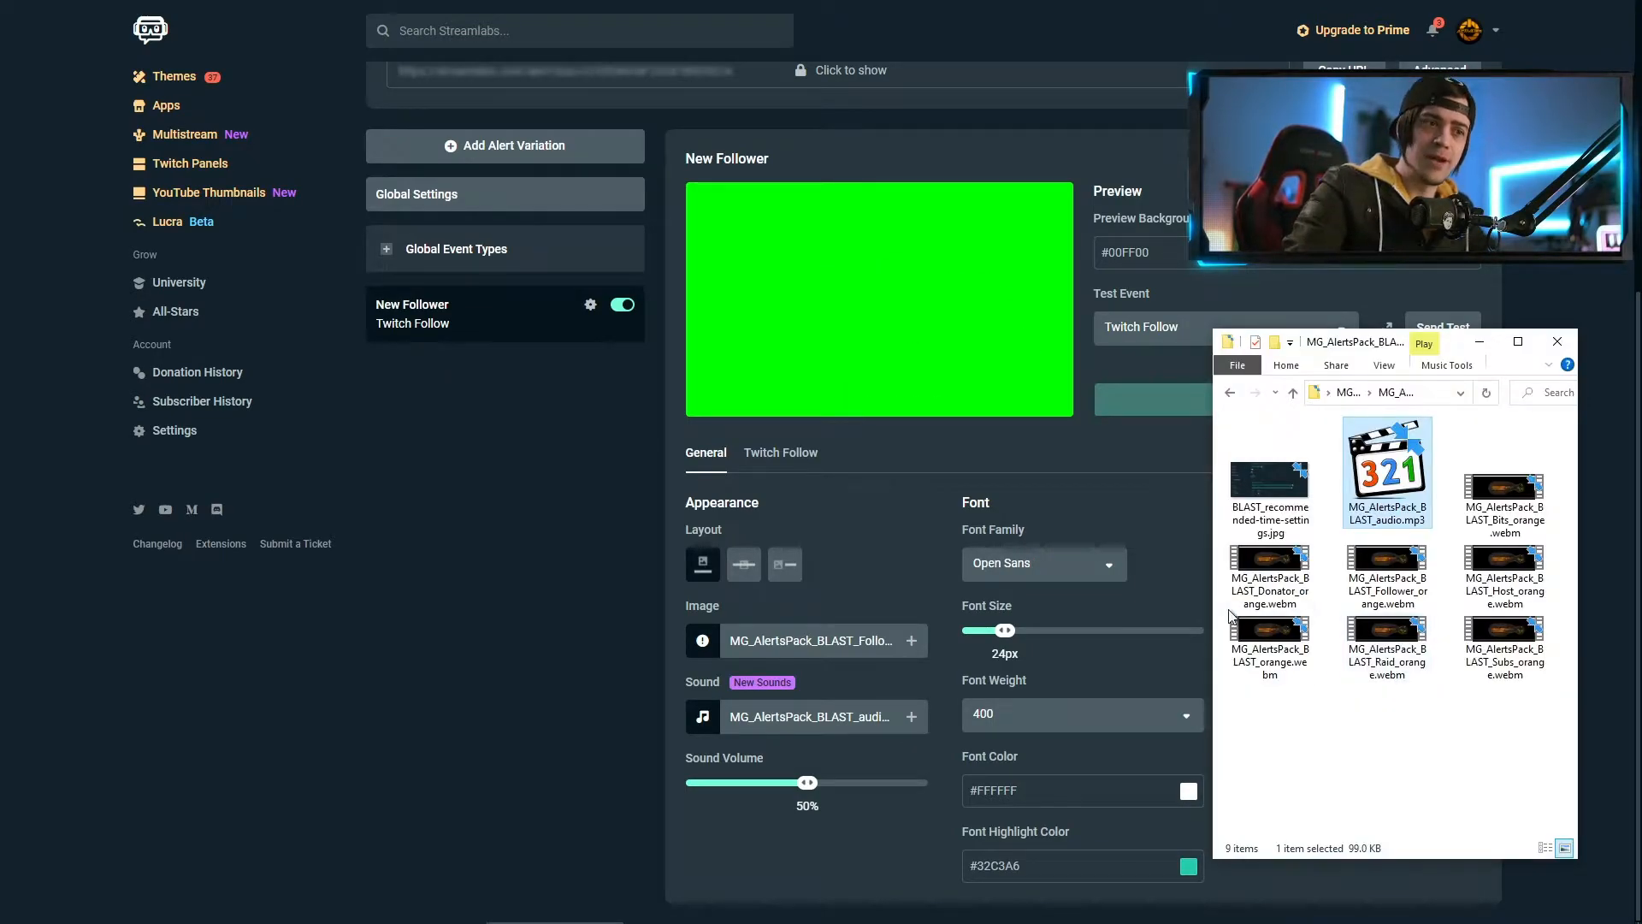
{"action": "double_click", "coordinate": [1264, 488]}
{"action": "left_click", "coordinate": [1479, 341]}
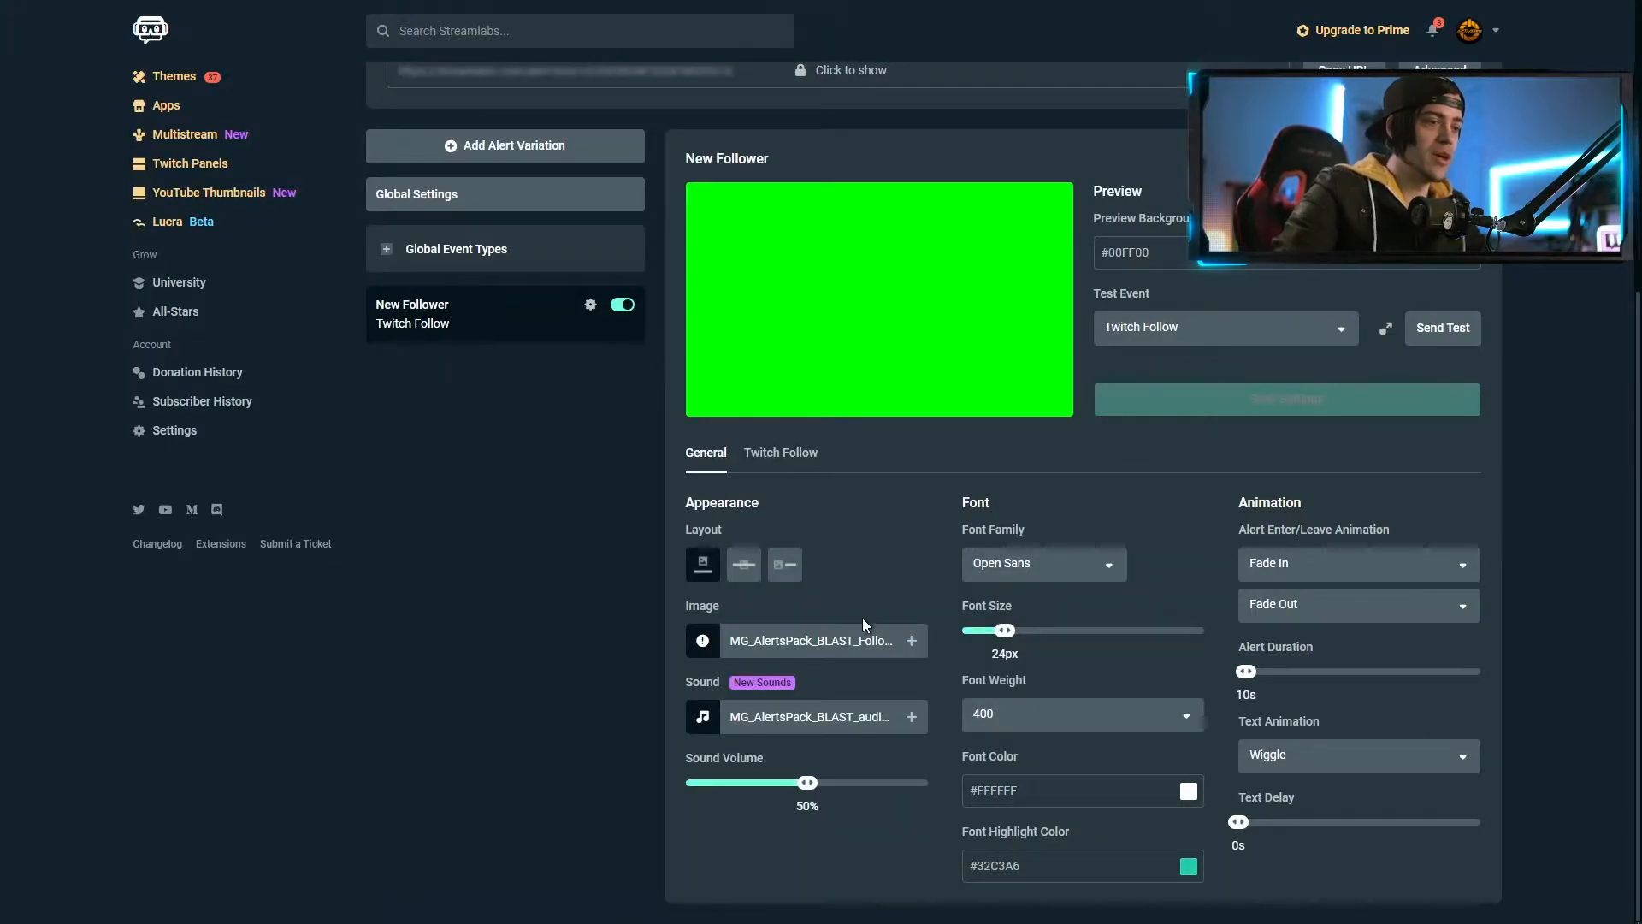
Set the alert text to 70px, font weight 600 and colour #8E8E8E
{"action": "left_click_drag", "start_coordinate": [1006, 631], "coordinate": [1167, 627]}
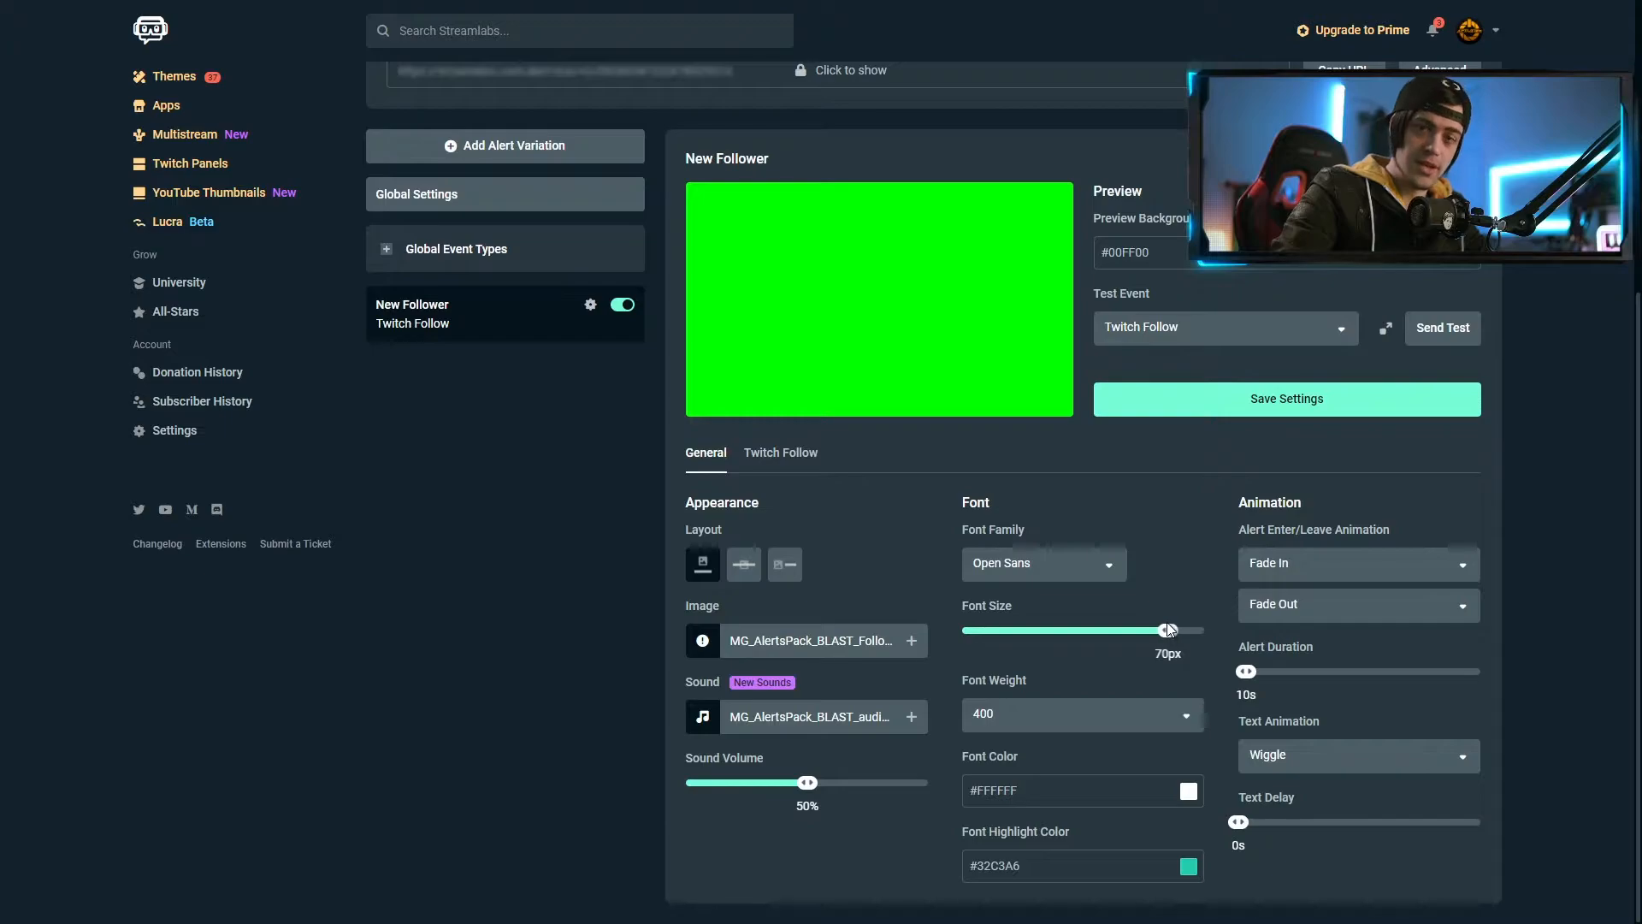
{"action": "left_click", "coordinate": [1063, 715]}
{"action": "left_click", "coordinate": [1009, 773]}
{"action": "left_click", "coordinate": [1060, 791]}
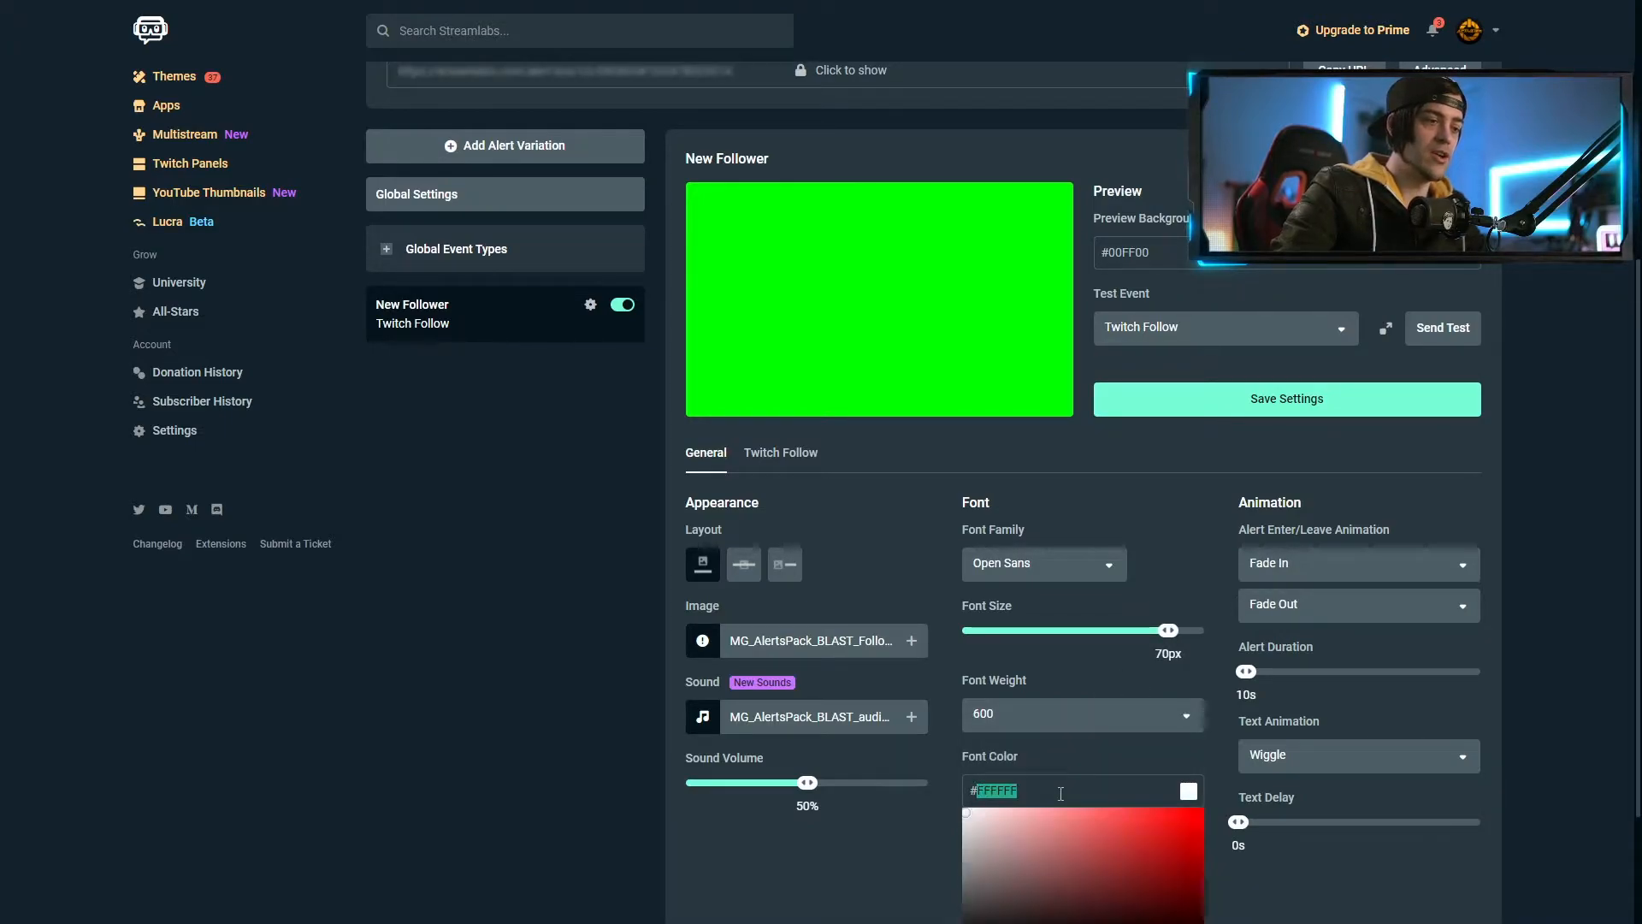
{"action": "type", "text": "8"}
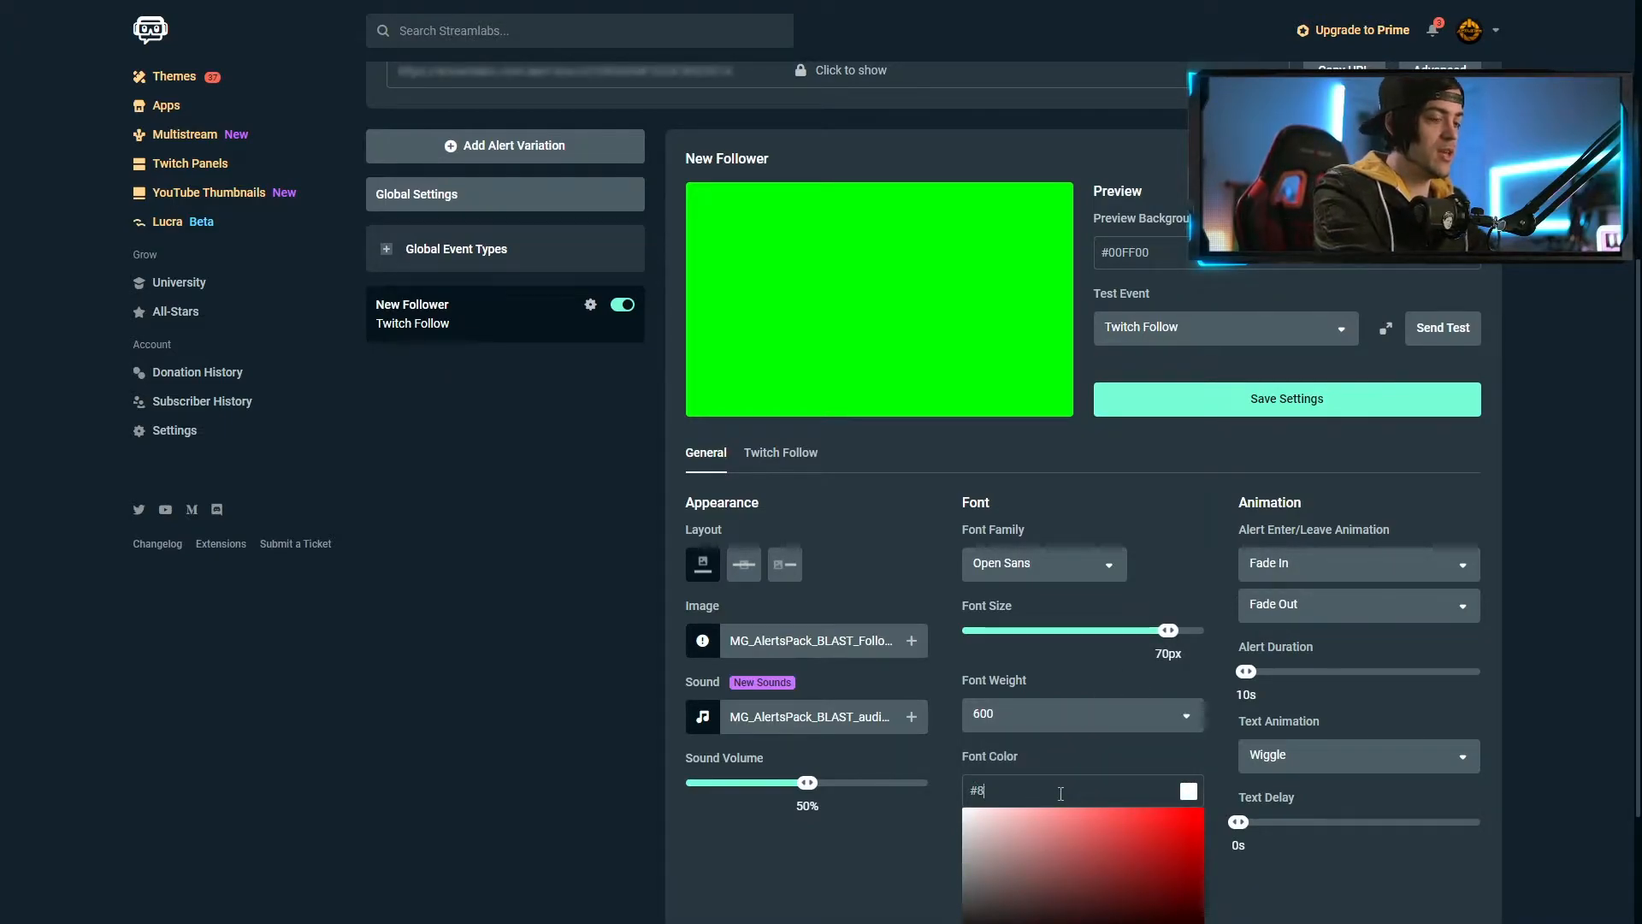
{"action": "type", "text": "E"}
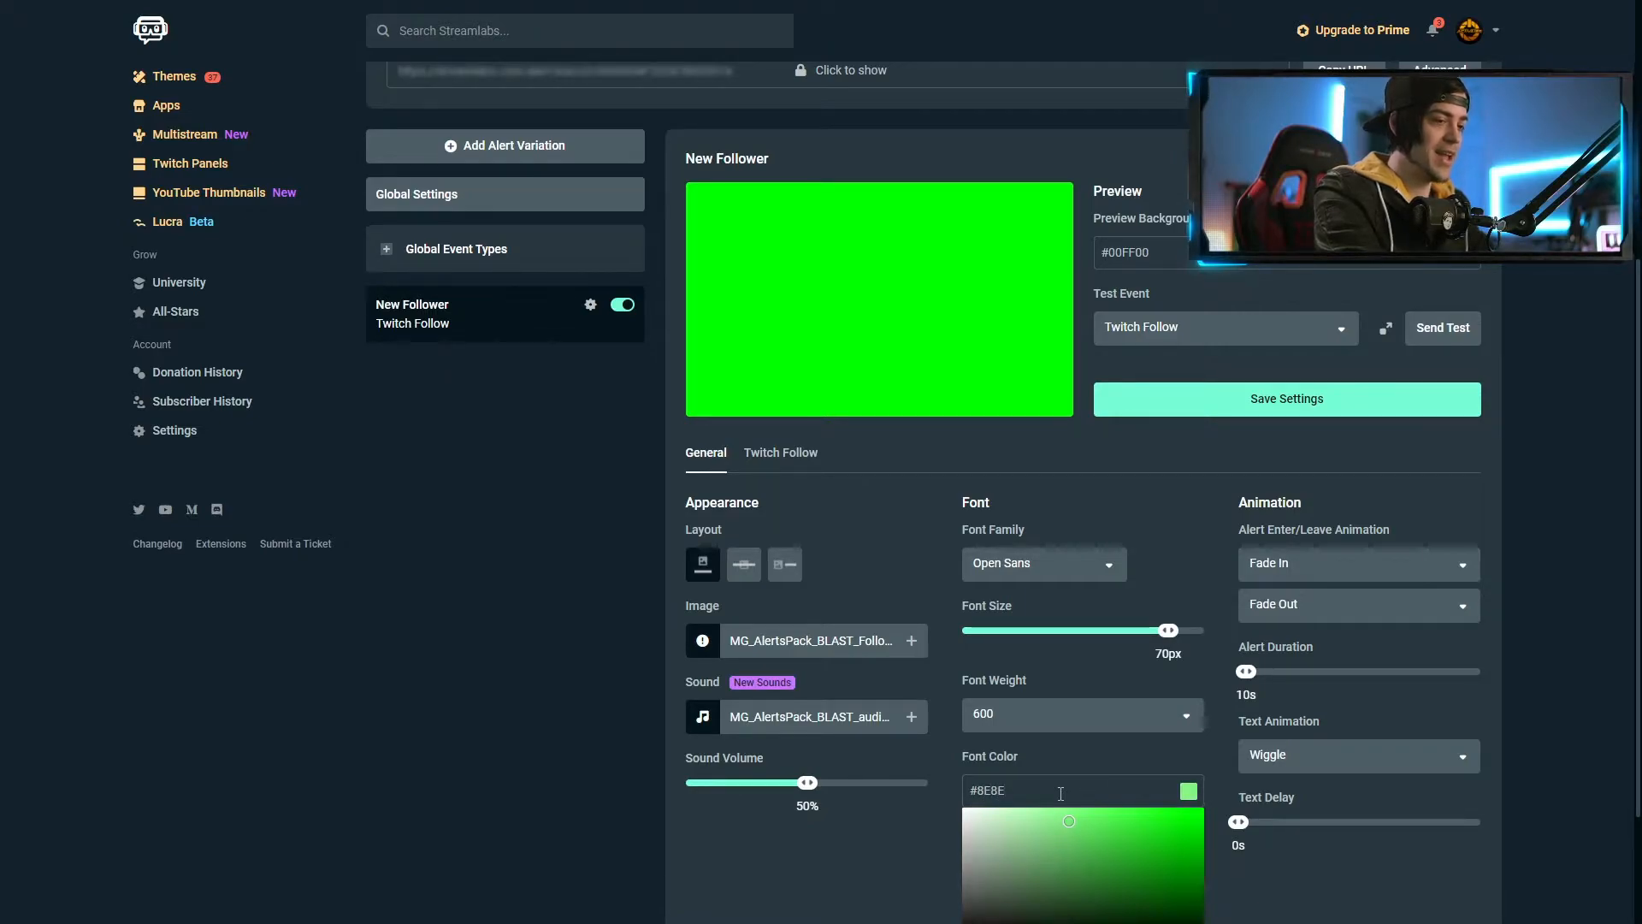
{"action": "type", "text": "89E8E"}
Give the alert text a white #FFFFFF highlight colour and a 1s text delay
{"action": "scroll", "coordinate": [1217, 783], "scroll_direction": "down", "scroll_amount": 2}
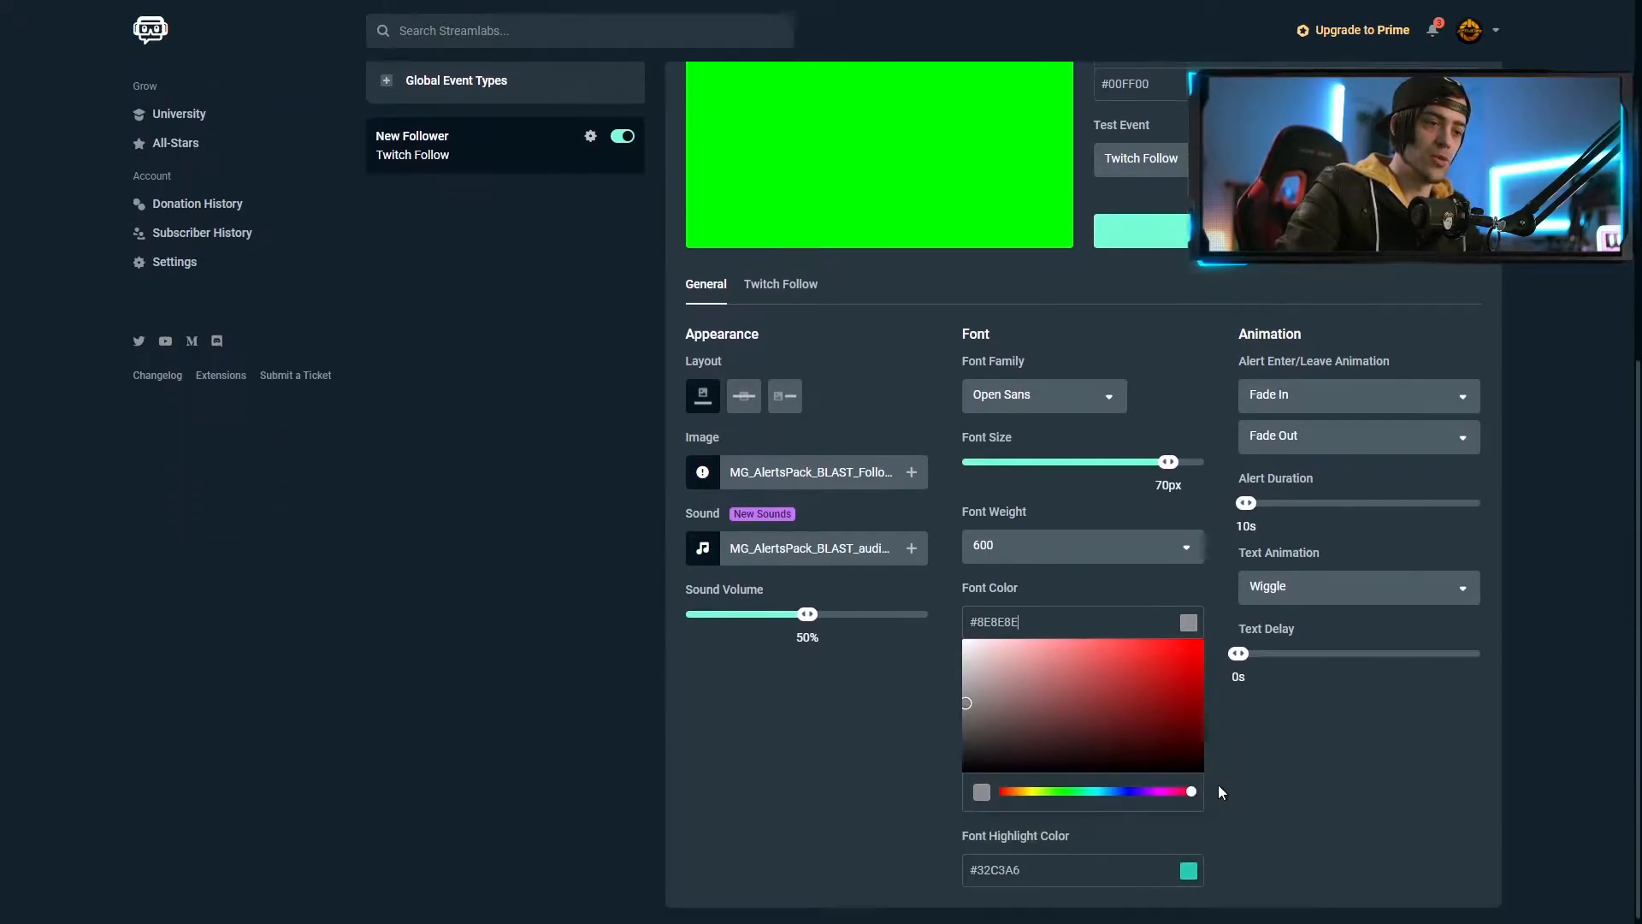
{"action": "left_click", "coordinate": [1120, 874]}
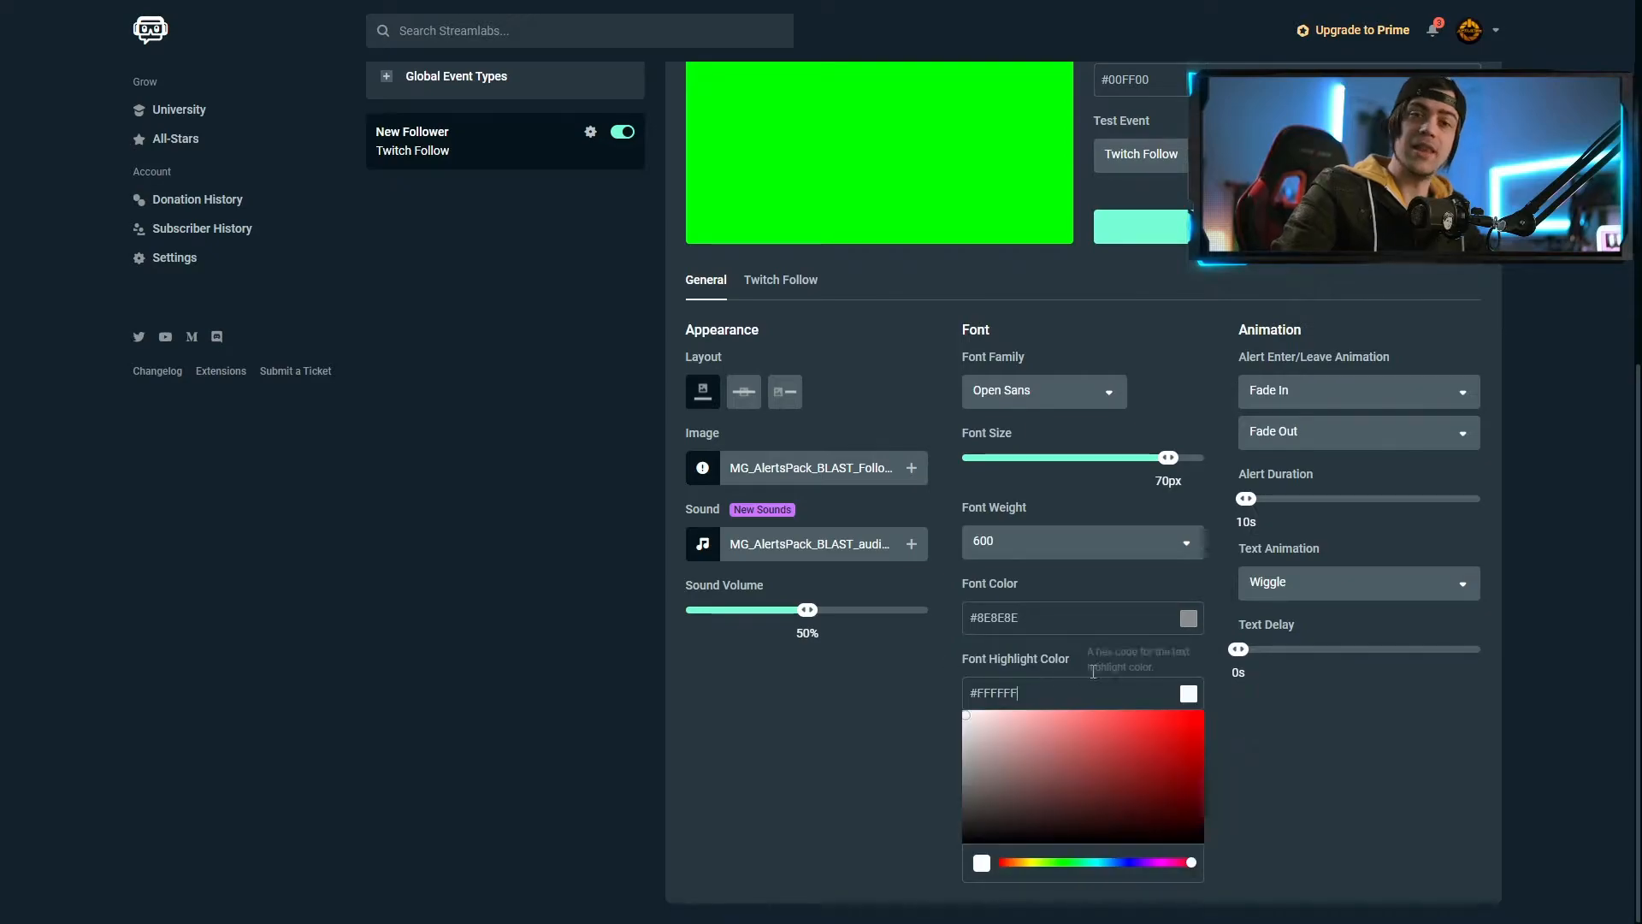
{"action": "left_click", "coordinate": [1219, 731]}
{"action": "scroll", "coordinate": [1007, 725], "scroll_direction": "up", "scroll_amount": 2}
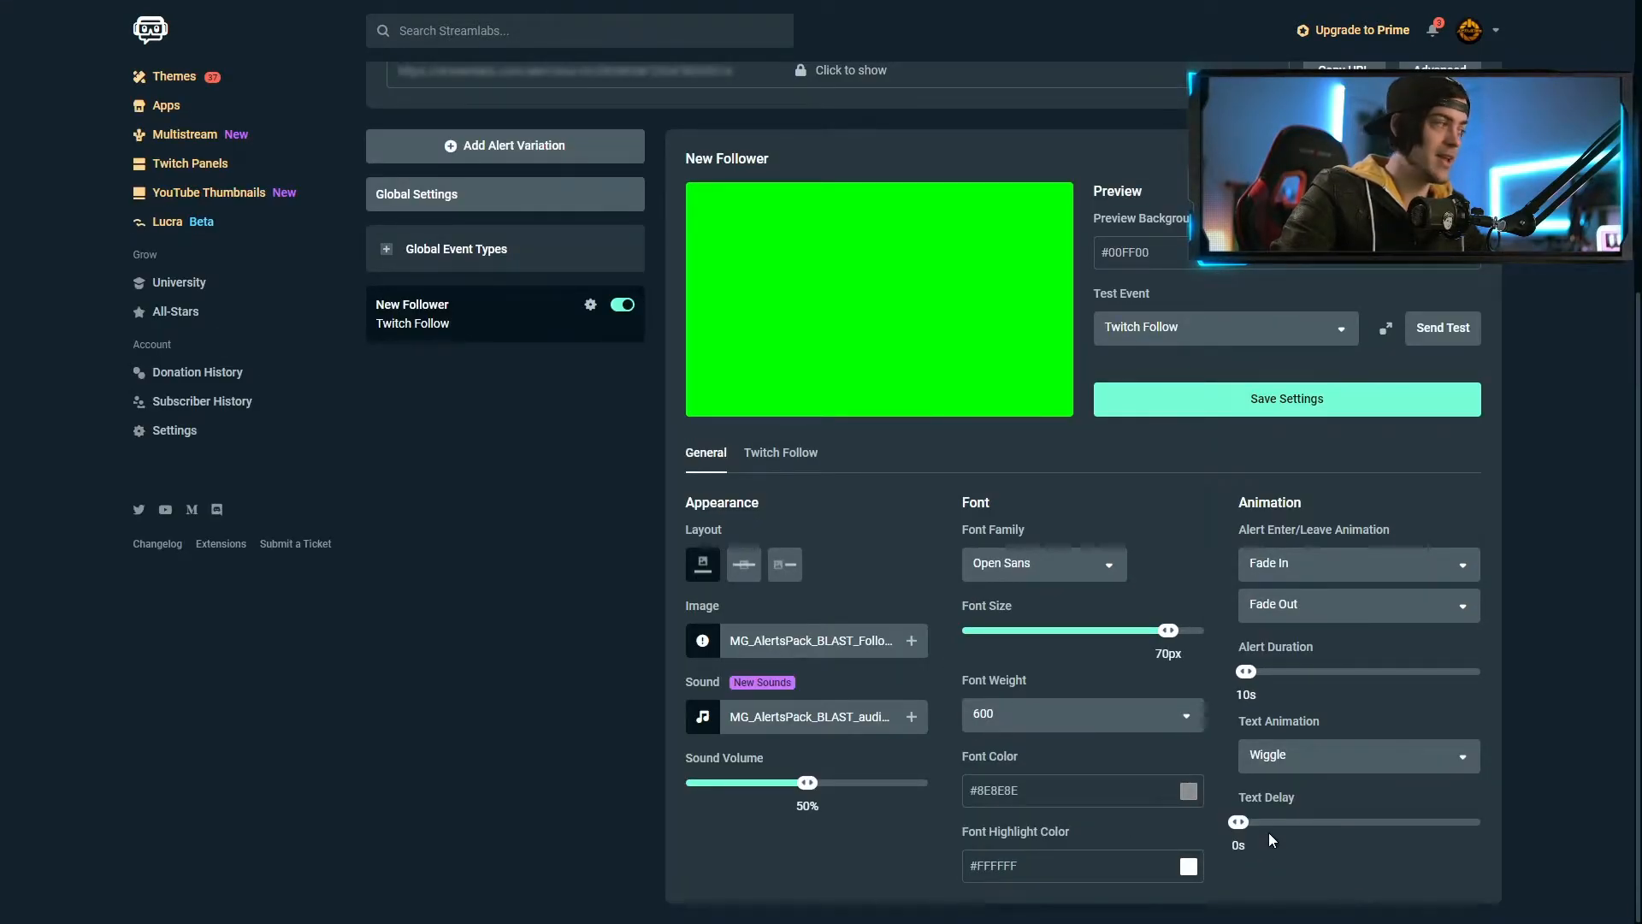
{"action": "left_click_drag", "start_coordinate": [1248, 822], "coordinate": [1248, 823]}
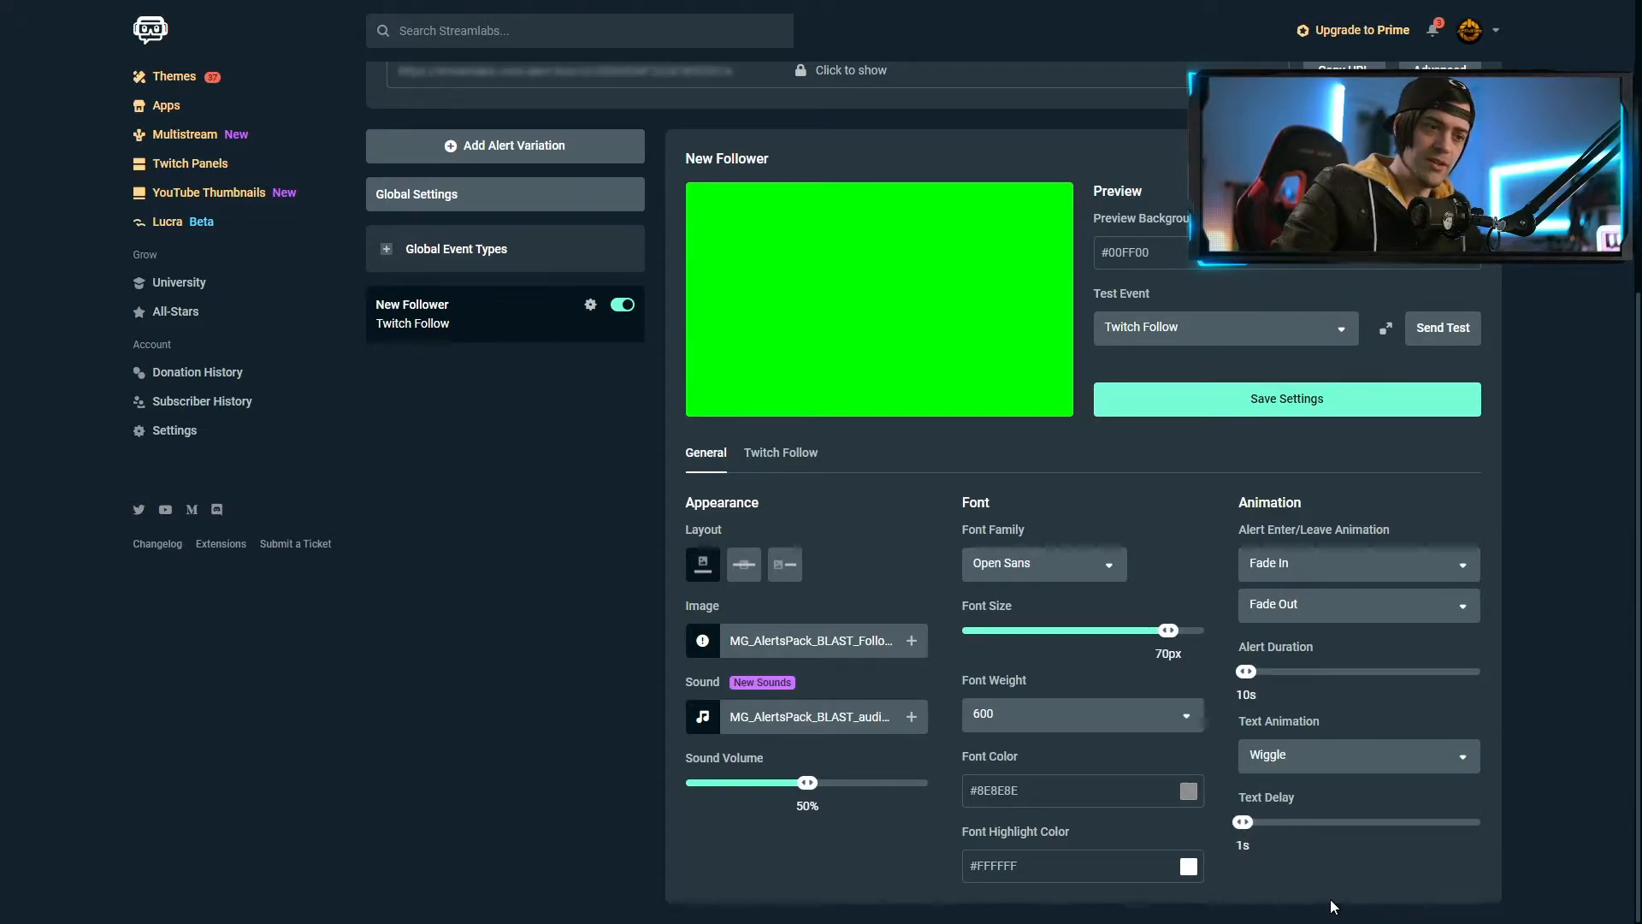
{"action": "left_click", "coordinate": [1069, 565]}
Search for and choose the Geo font for the alert text
{"action": "scroll", "coordinate": [1088, 637], "scroll_direction": "down", "scroll_amount": 10}
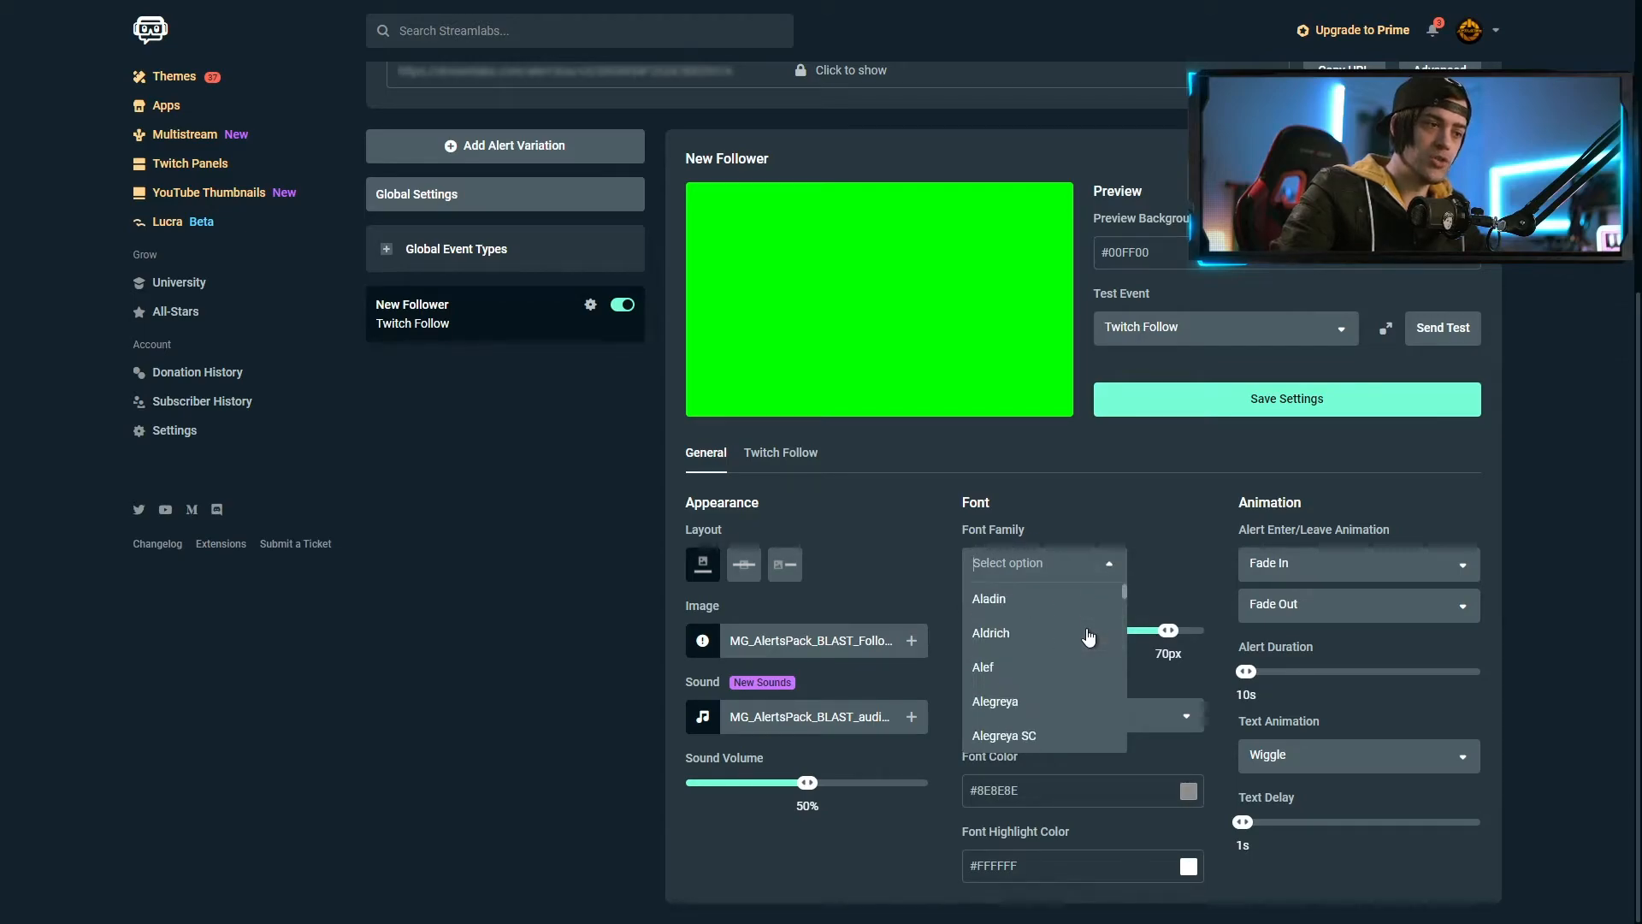
{"action": "scroll", "coordinate": [1087, 637], "scroll_direction": "down", "scroll_amount": 3}
{"action": "type", "text": "geo"}
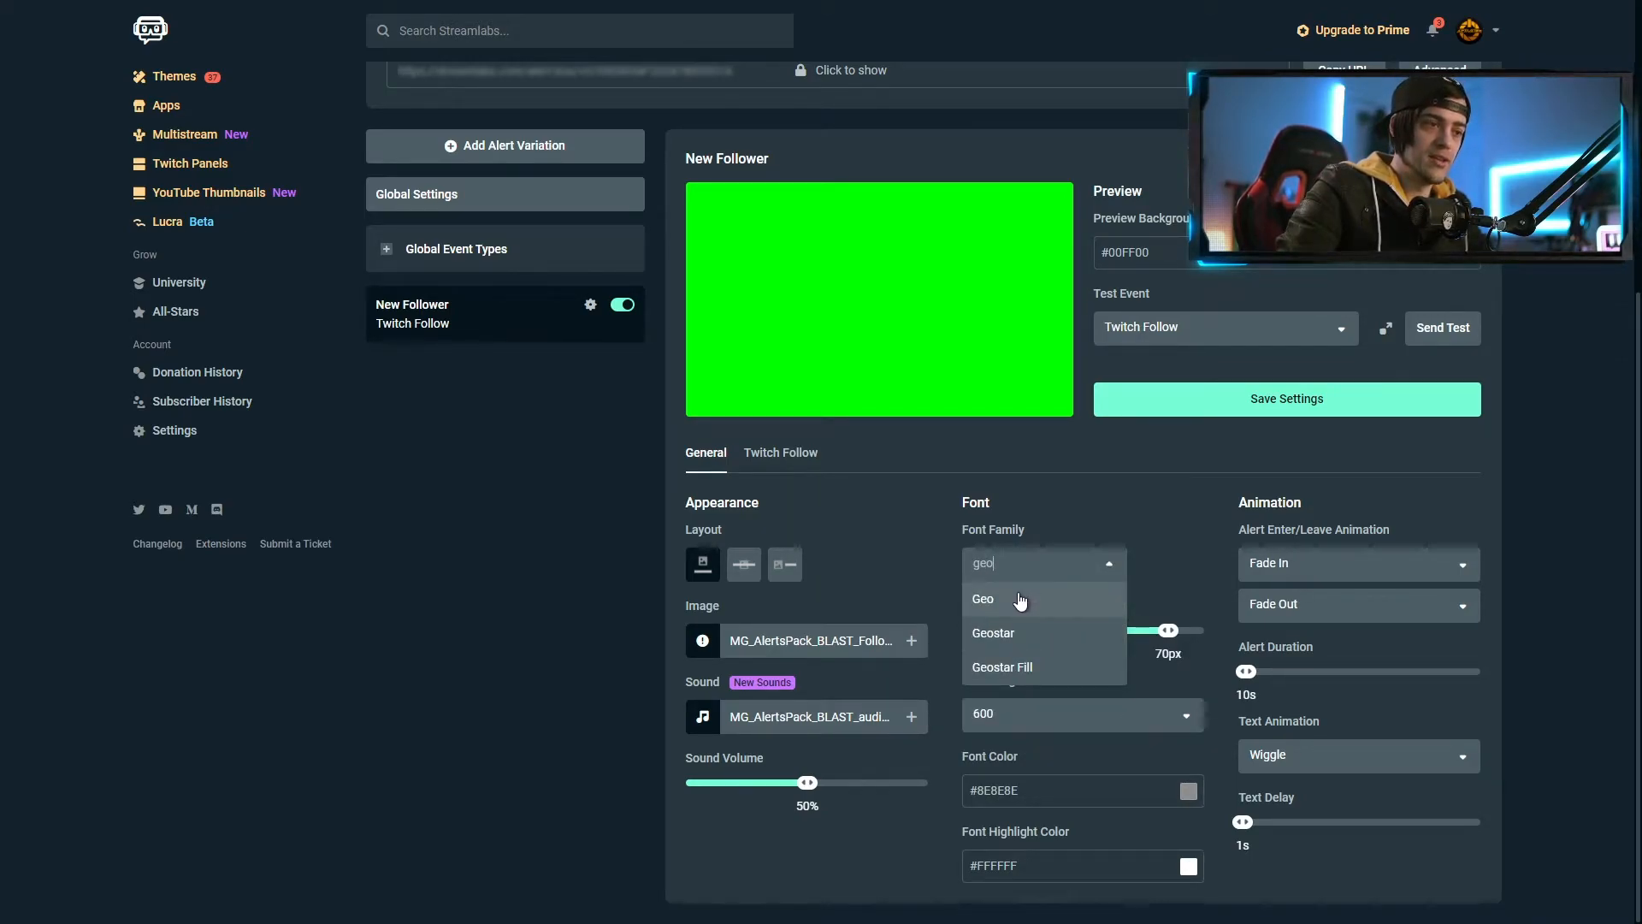
{"action": "left_click", "coordinate": [1020, 601]}
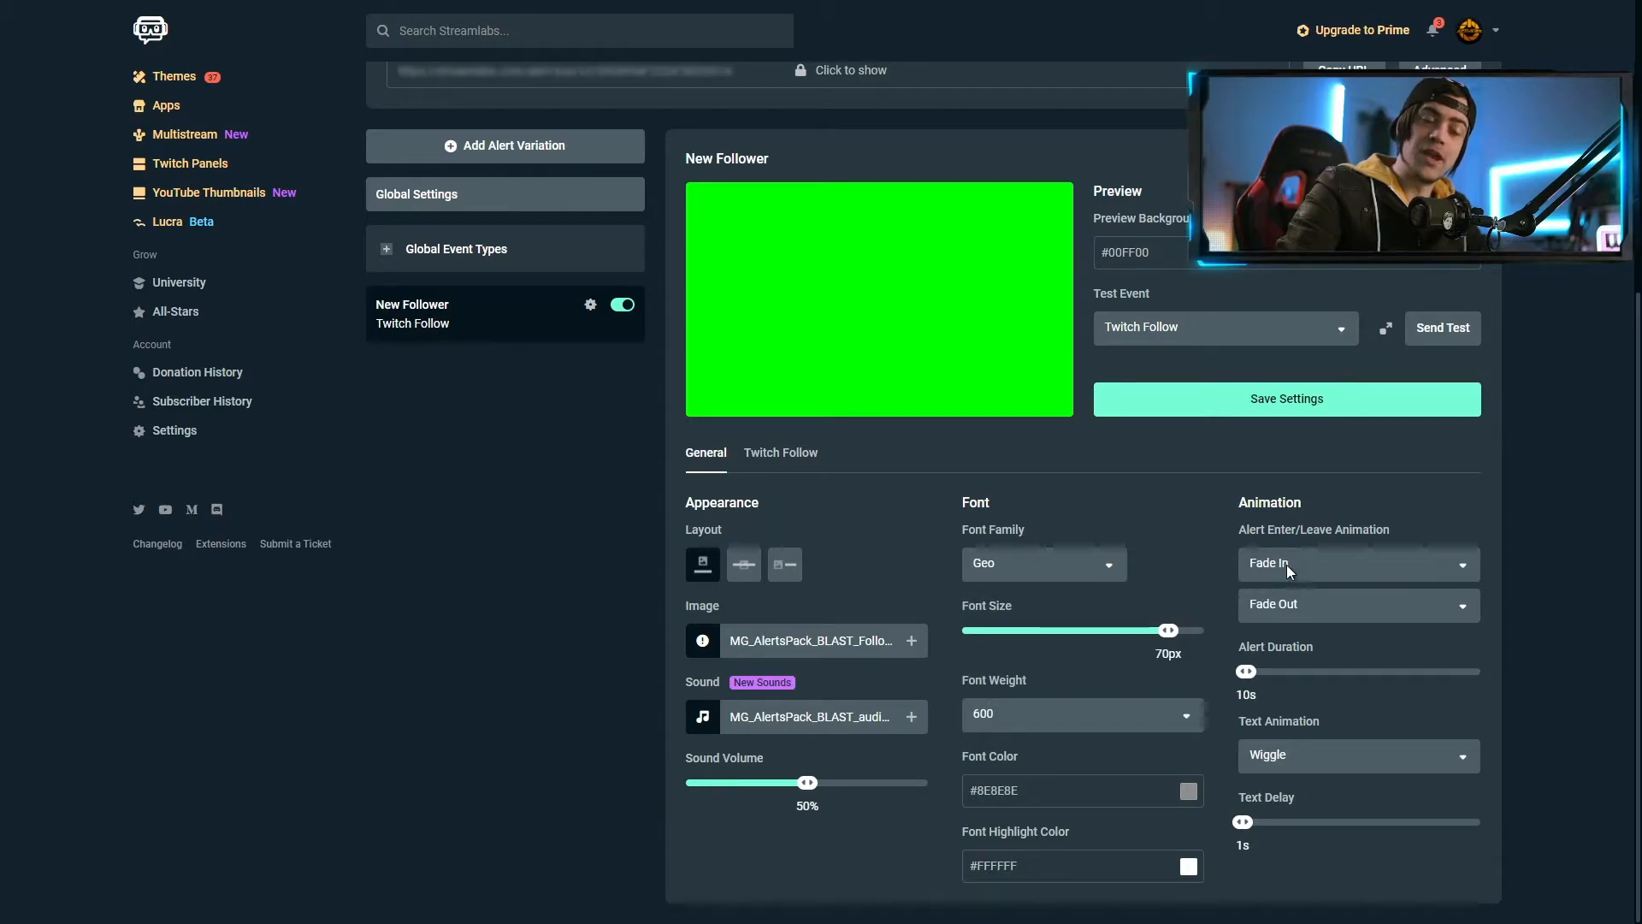
Keep Fade In as the enter animation, set alert duration to 9s and sound volume to 22%
{"action": "left_click", "coordinate": [1325, 571]}
{"action": "scroll", "coordinate": [1359, 667], "scroll_direction": "down", "scroll_amount": 3}
{"action": "scroll", "coordinate": [1361, 651], "scroll_direction": "up", "scroll_amount": 4}
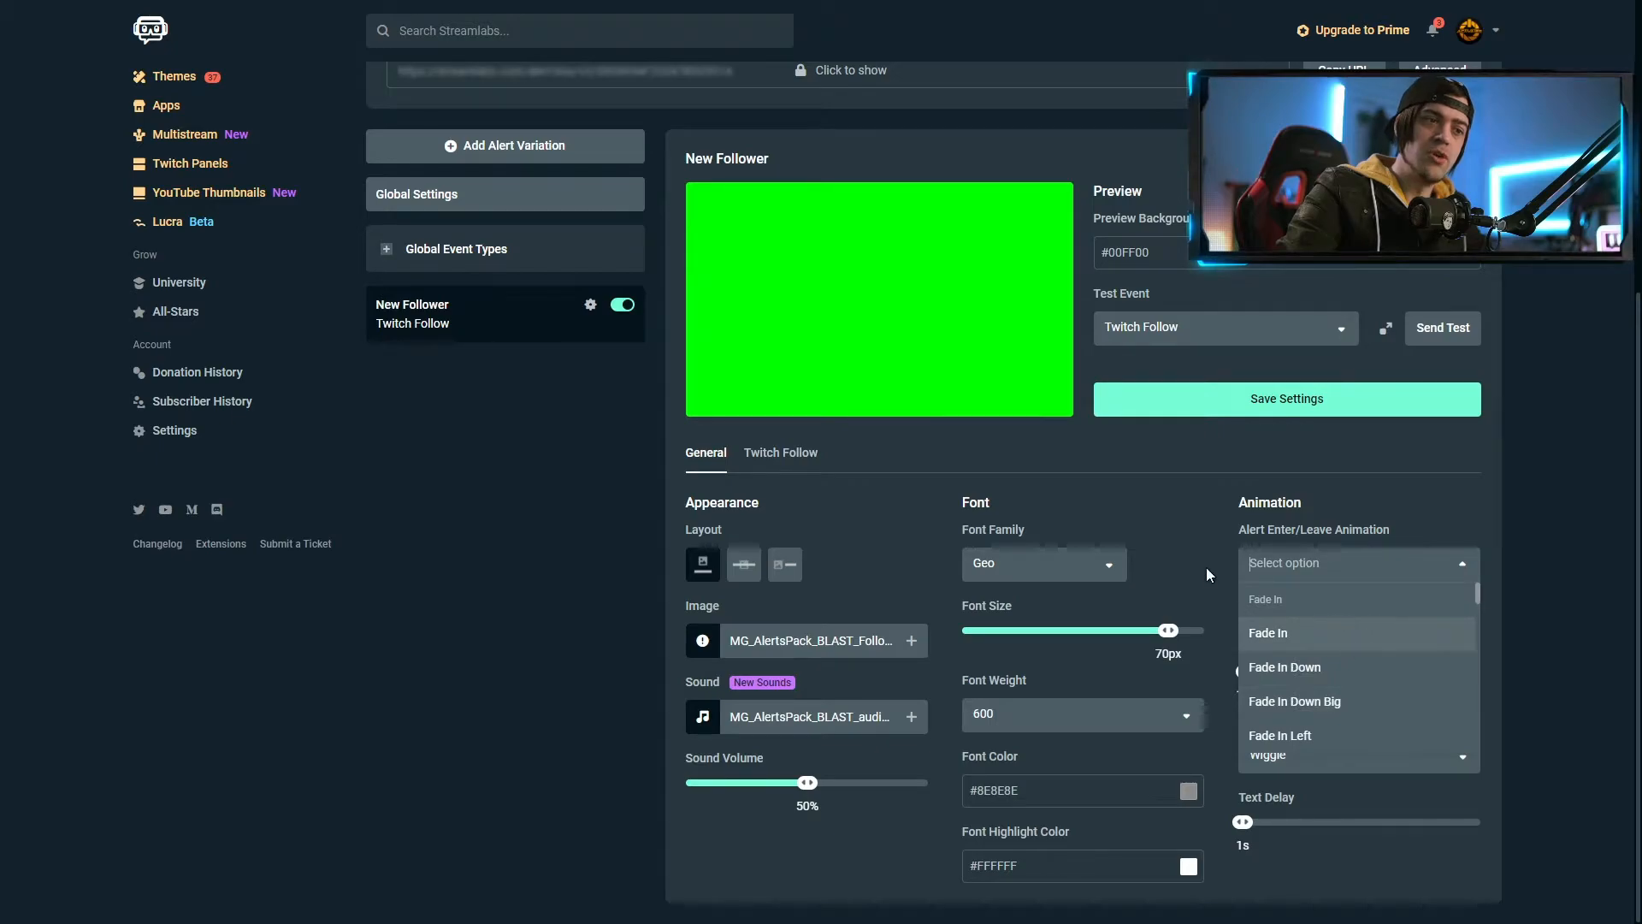
{"action": "left_click", "coordinate": [1197, 544]}
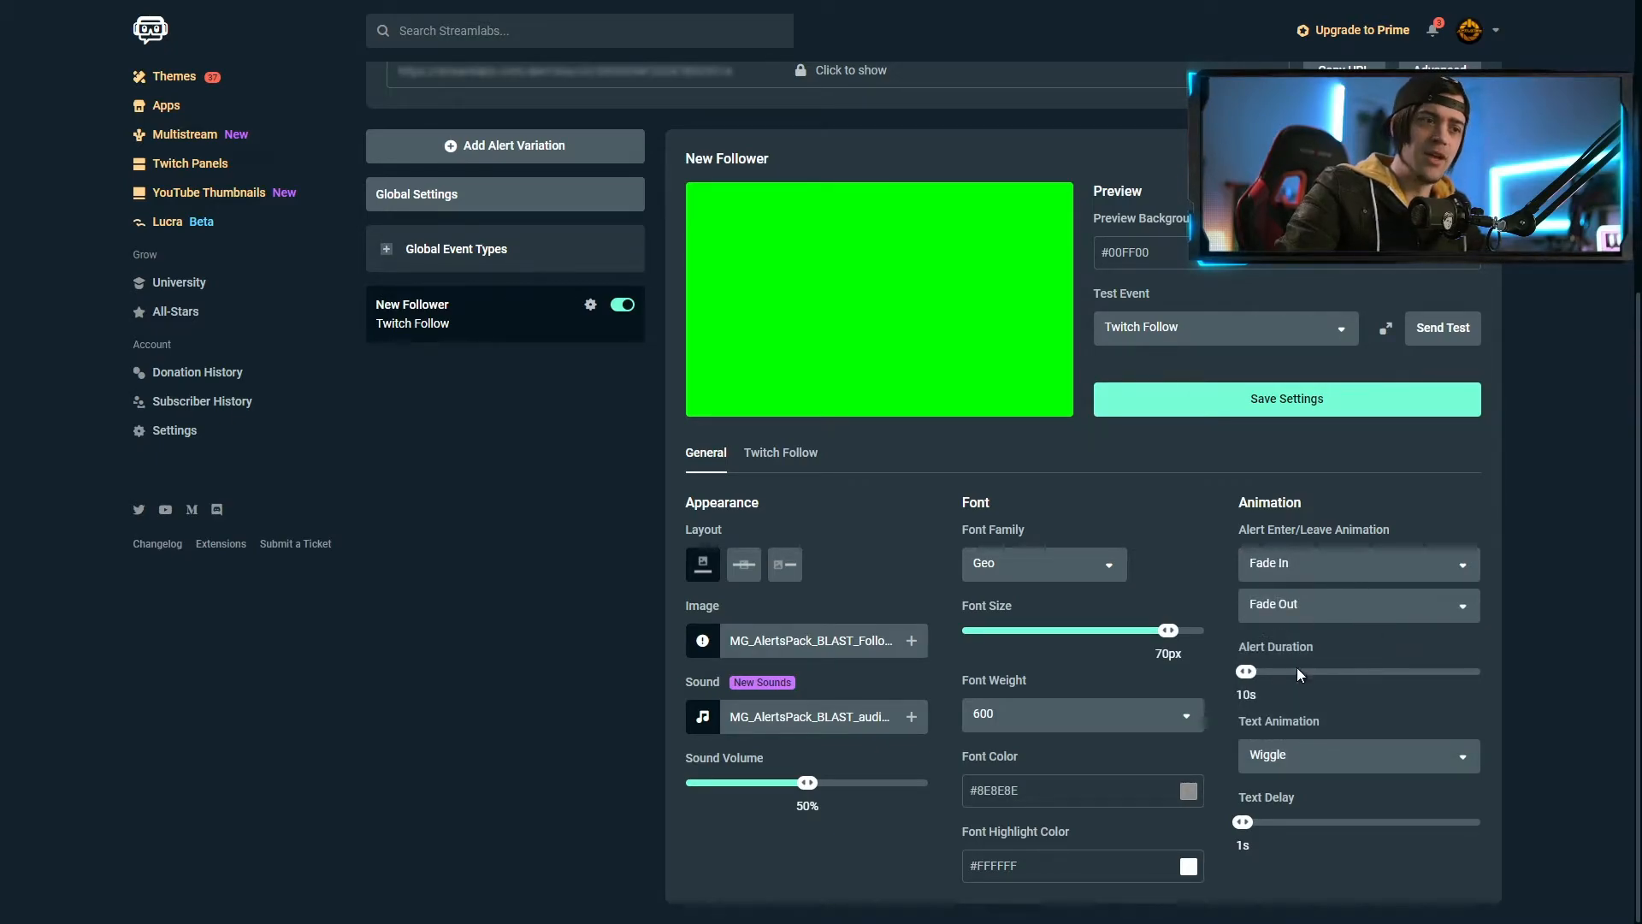
{"action": "left_click_drag", "start_coordinate": [1250, 677], "coordinate": [1246, 677]}
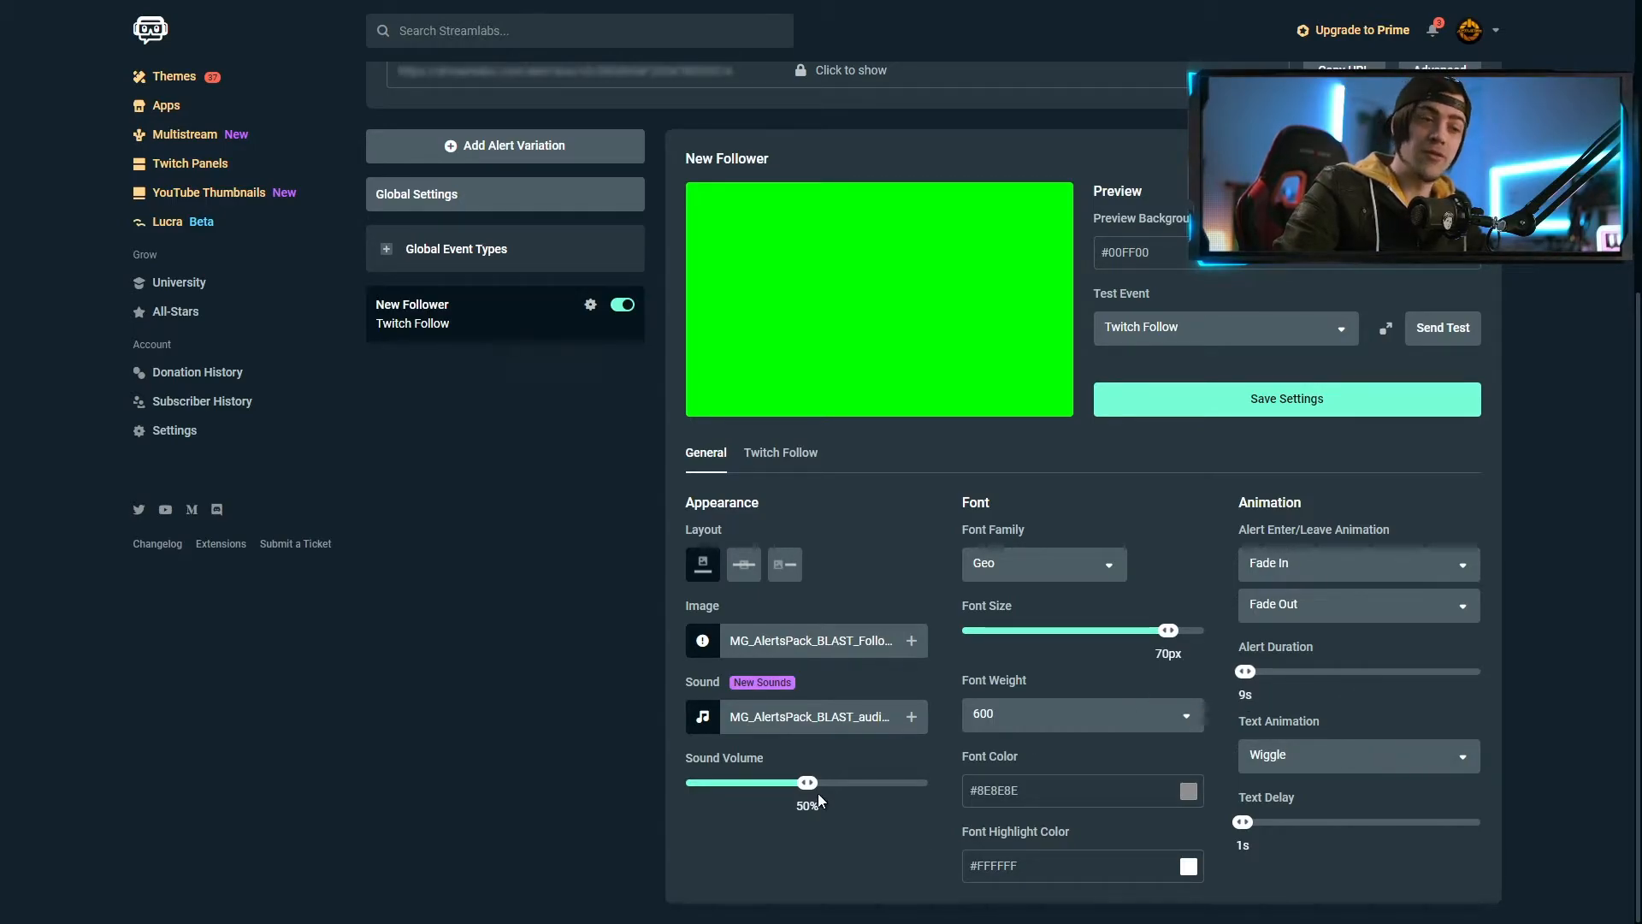
{"action": "left_click_drag", "start_coordinate": [807, 782], "coordinate": [742, 783]}
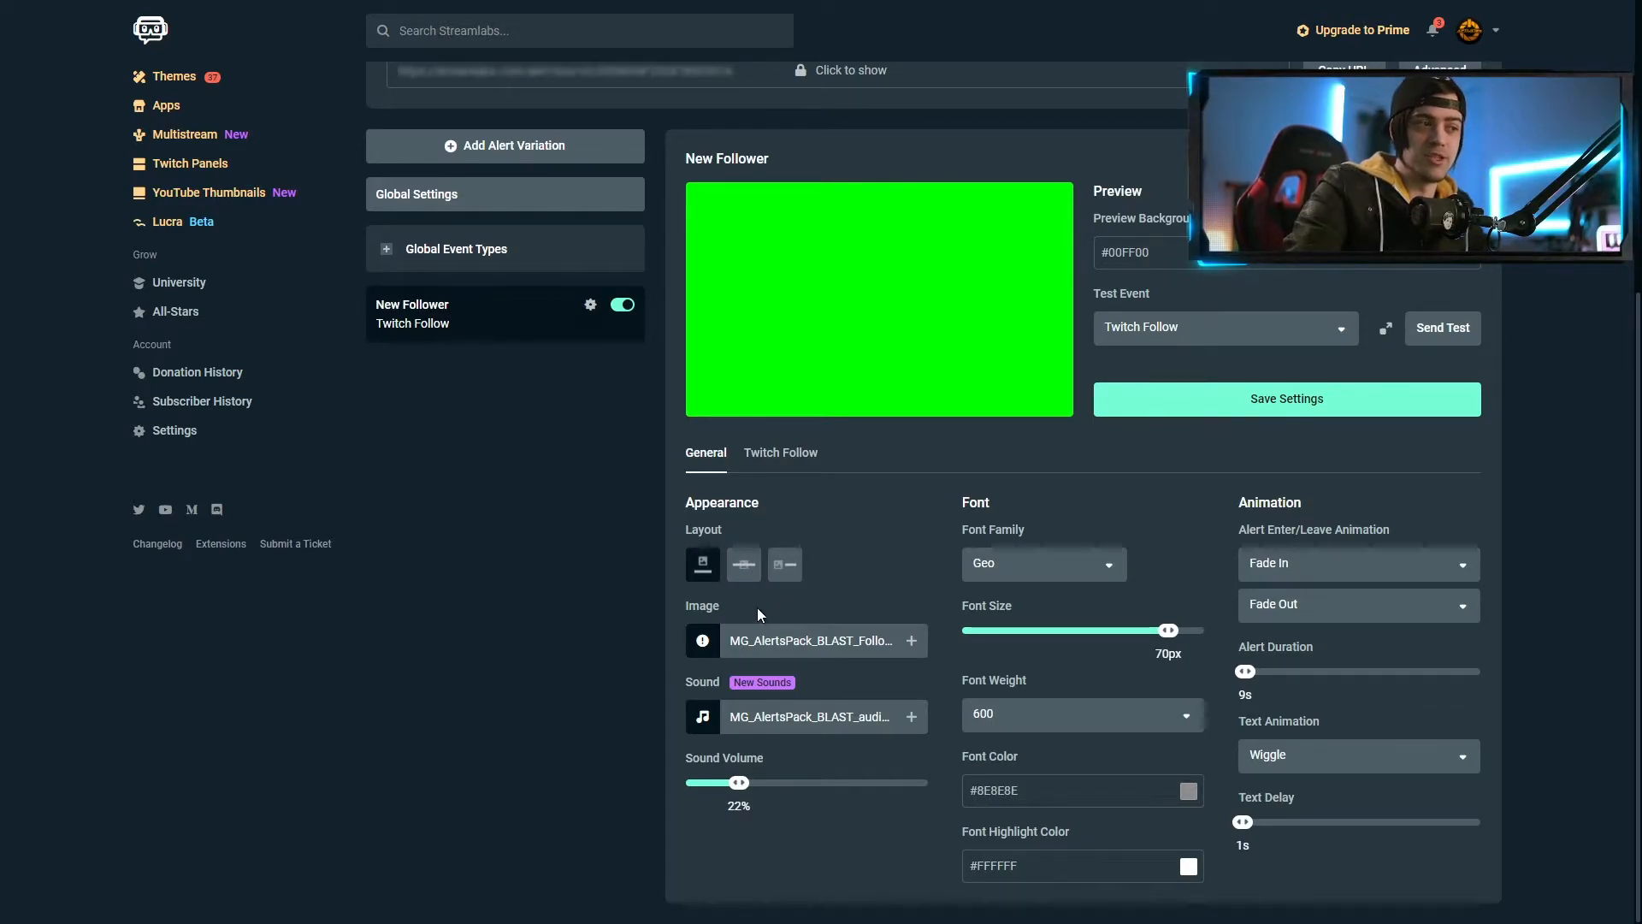
Change the alert layout, save the settings, and preview a test follow alert in Geo text
{"action": "left_click", "coordinate": [753, 575]}
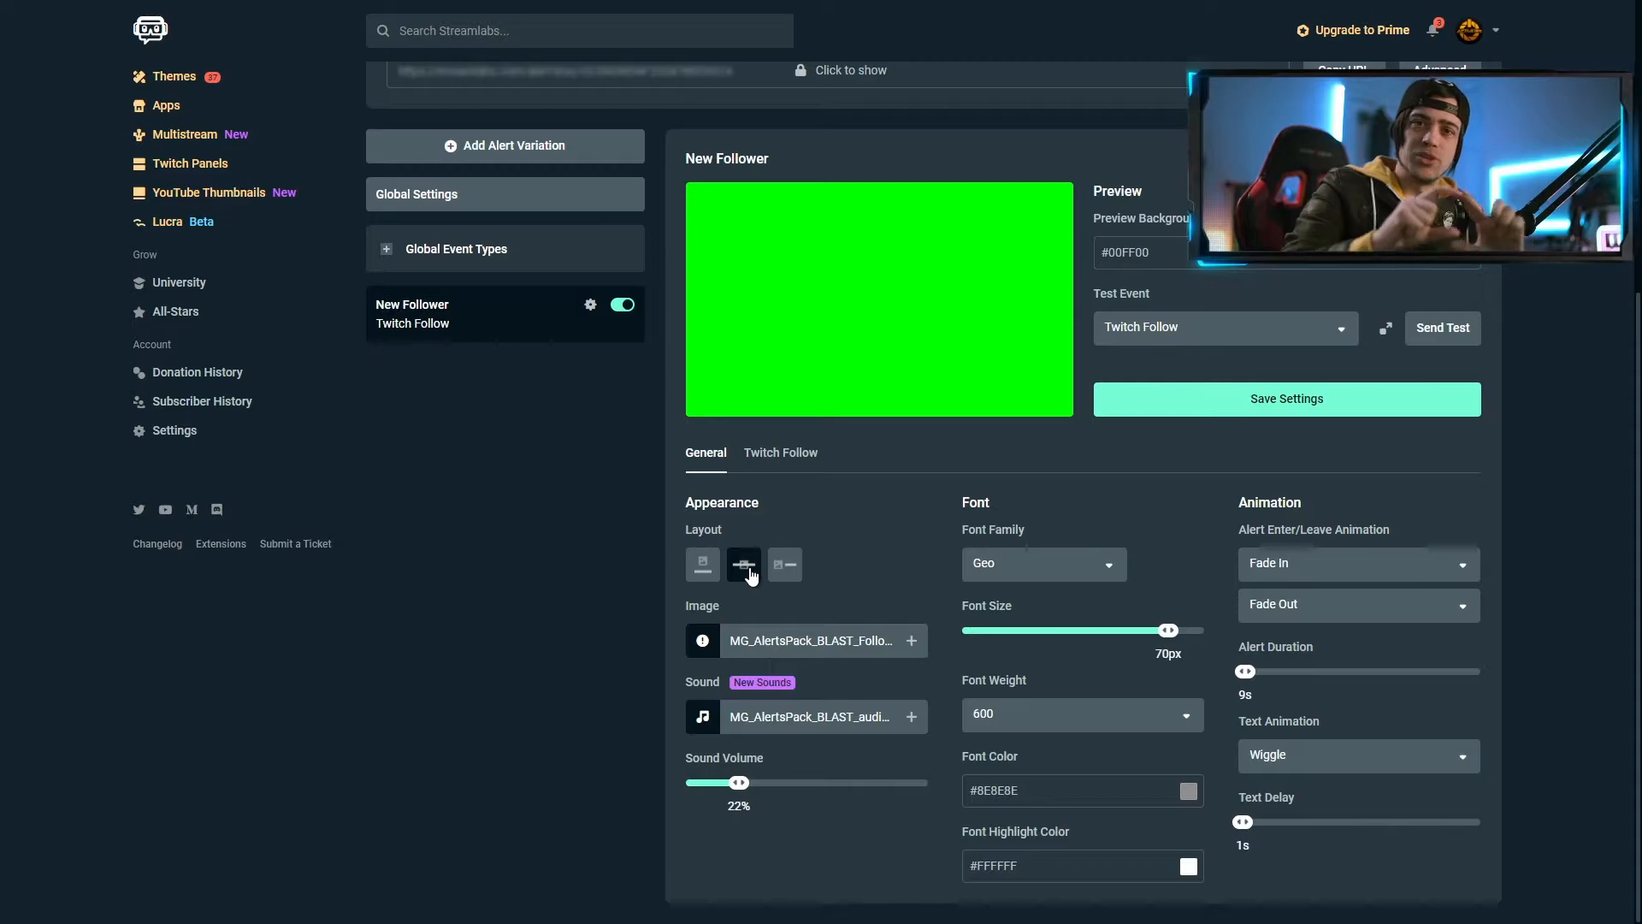
{"action": "left_click", "coordinate": [1285, 400]}
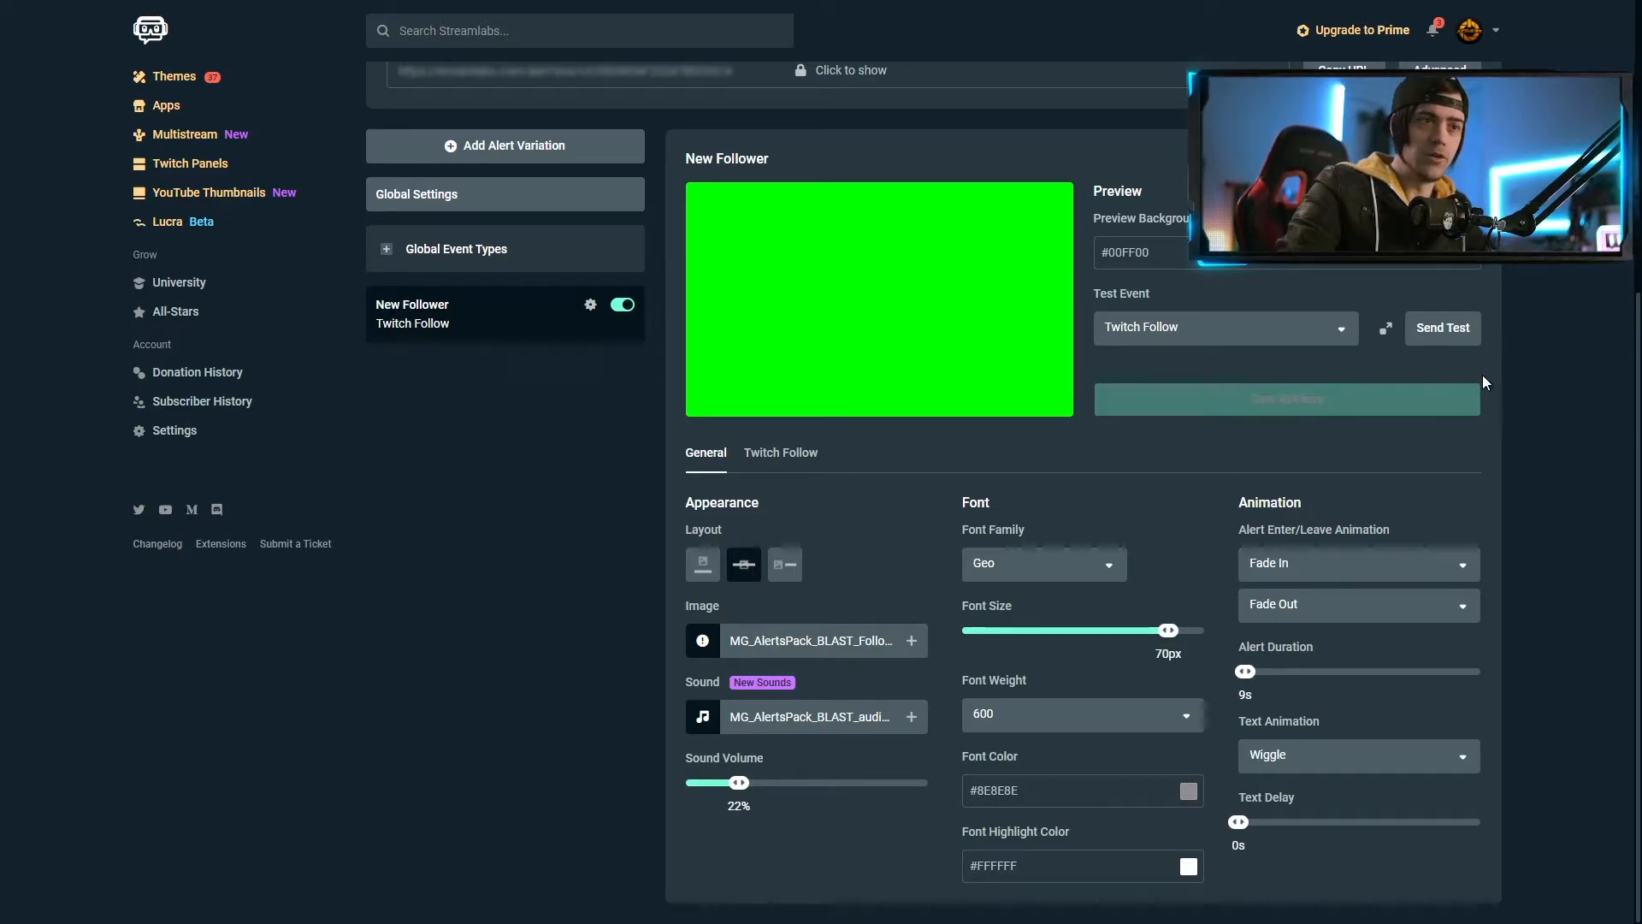
{"action": "left_click", "coordinate": [1443, 327]}
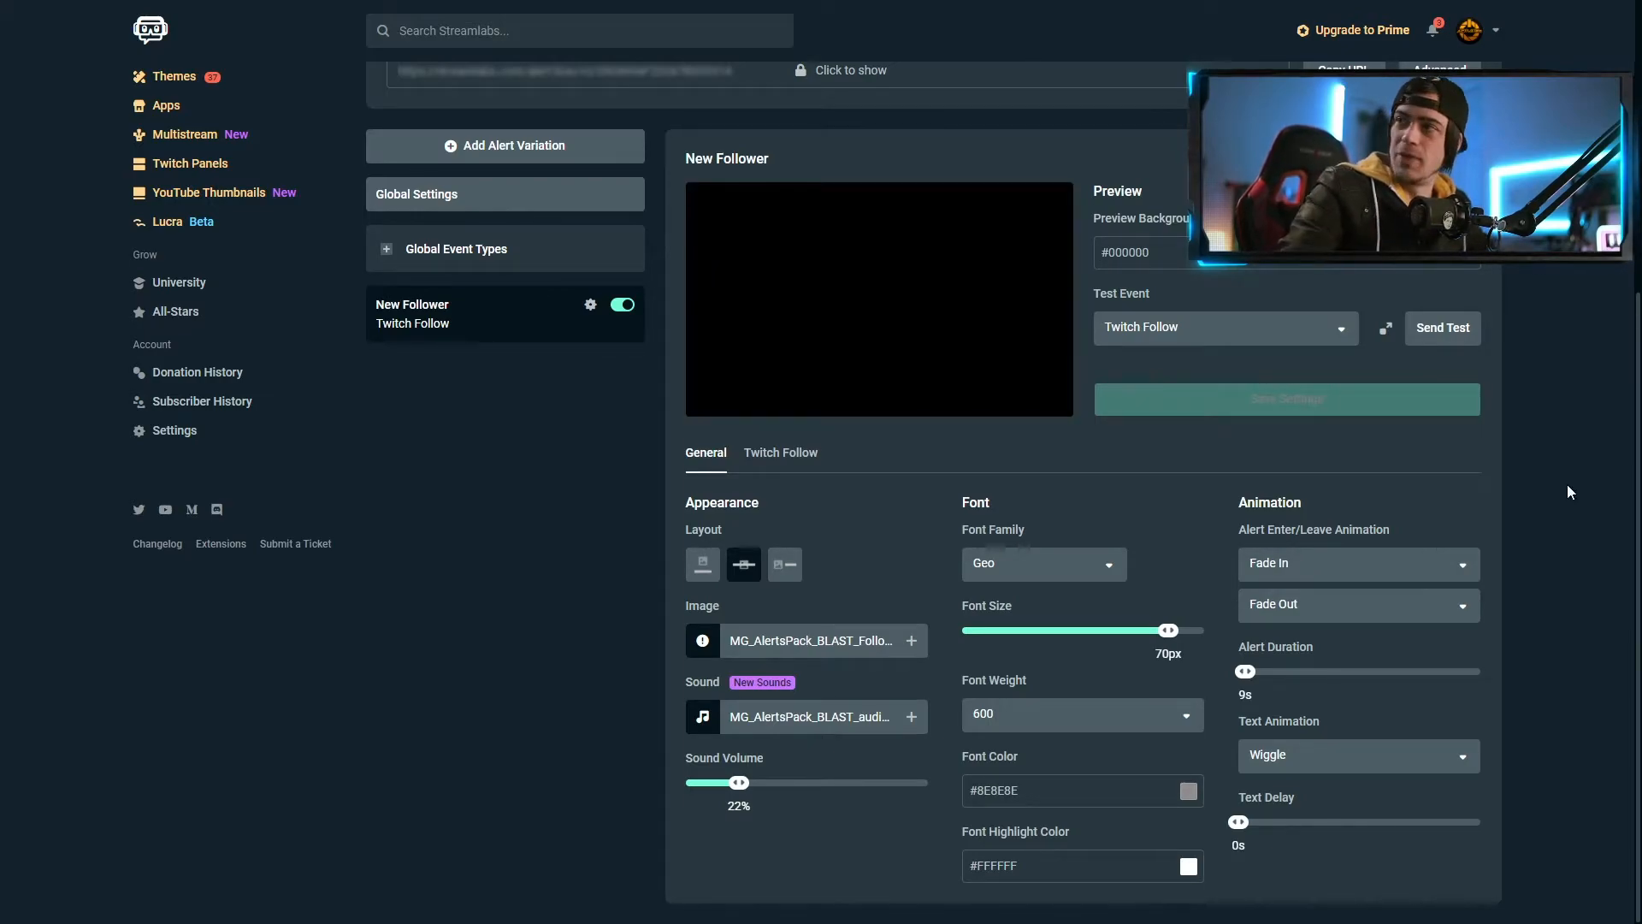
{"action": "scroll", "coordinate": [1376, 559], "scroll_direction": "up", "scroll_amount": 5}
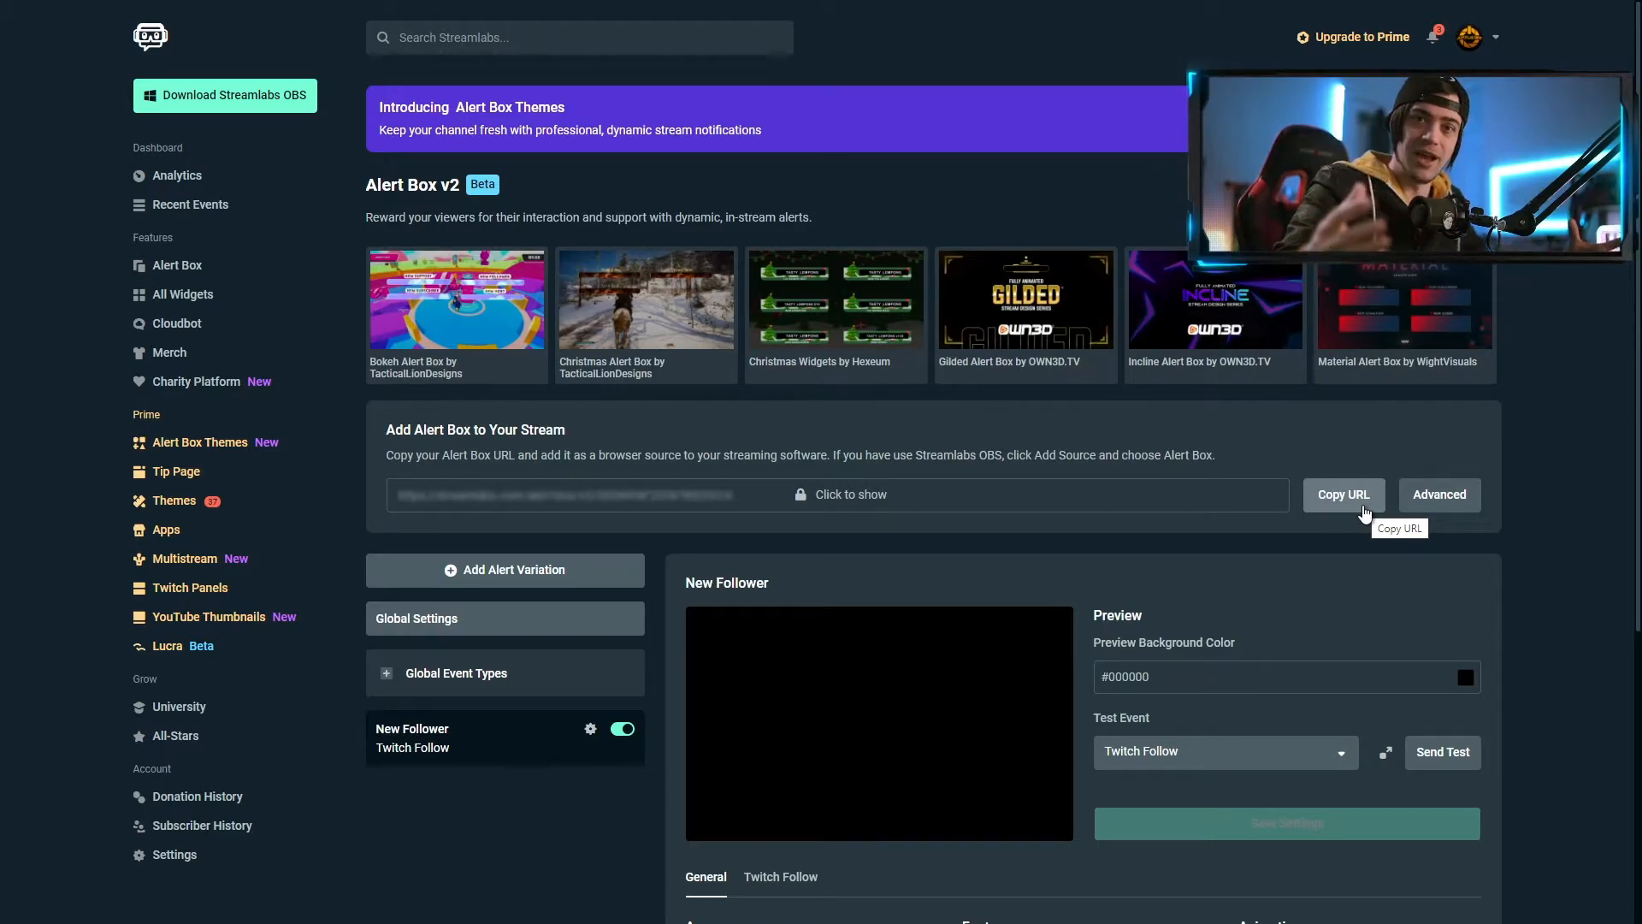
Limit the Advanced URL options to Twitch Follows only (1 of 9) and copy the widget URL
{"action": "left_click", "coordinate": [1439, 500]}
{"action": "left_click", "coordinate": [689, 496]}
{"action": "left_click", "coordinate": [658, 472]}
{"action": "left_click", "coordinate": [650, 402]}
{"action": "left_click", "coordinate": [893, 400]}
{"action": "left_click", "coordinate": [889, 424]}
{"action": "left_click", "coordinate": [881, 448]}
{"action": "left_click", "coordinate": [675, 451]}
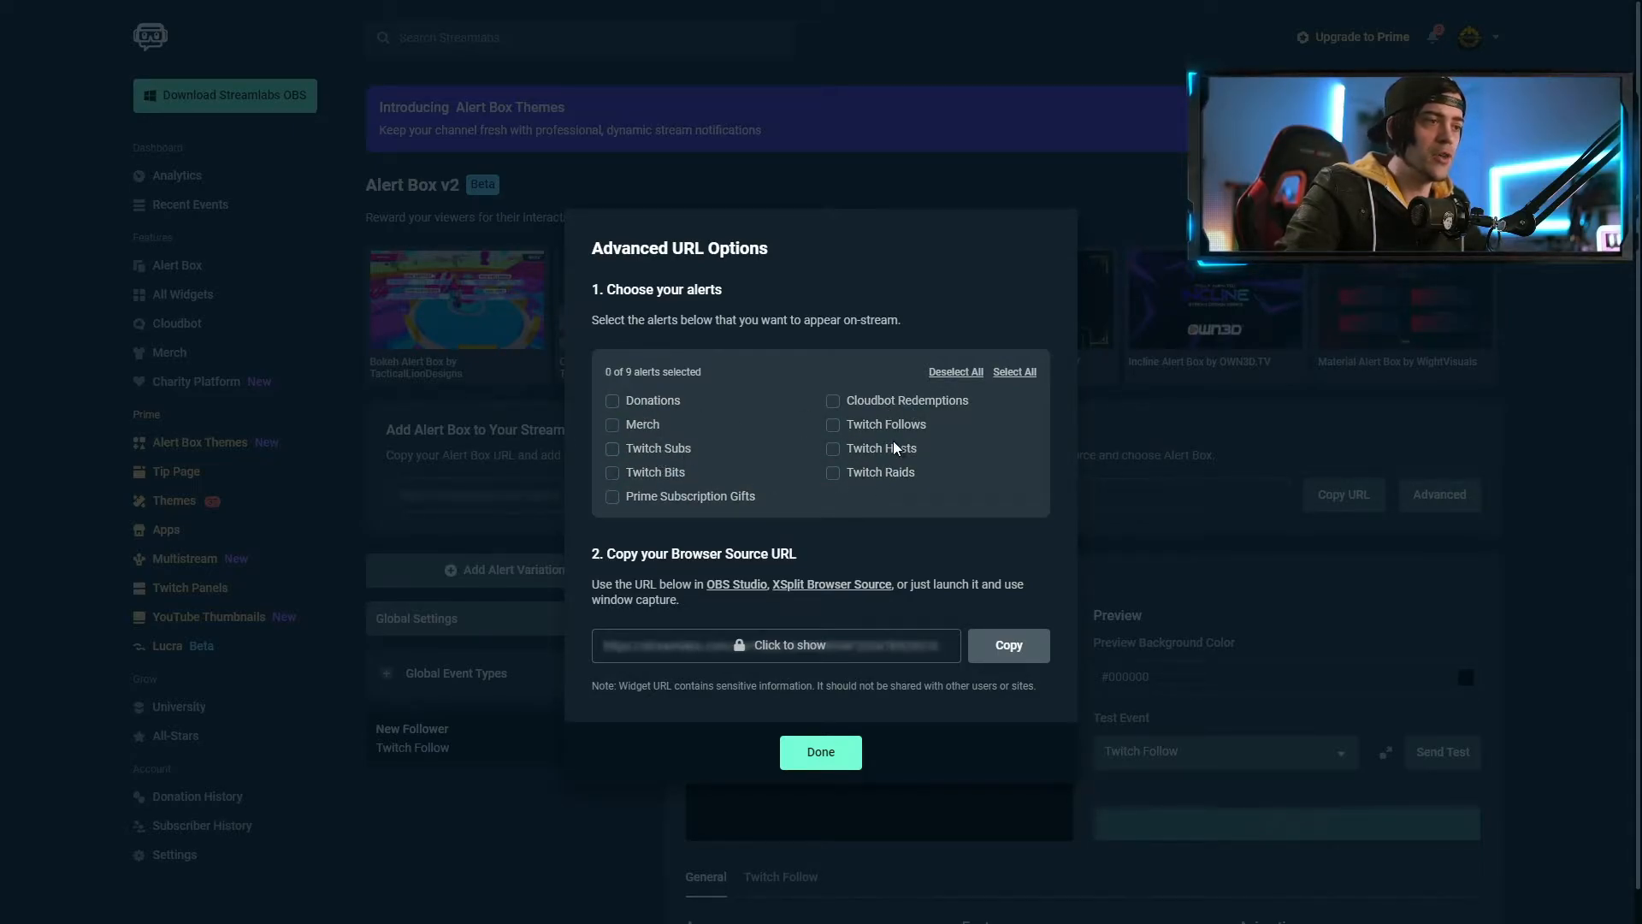
{"action": "left_click", "coordinate": [834, 426]}
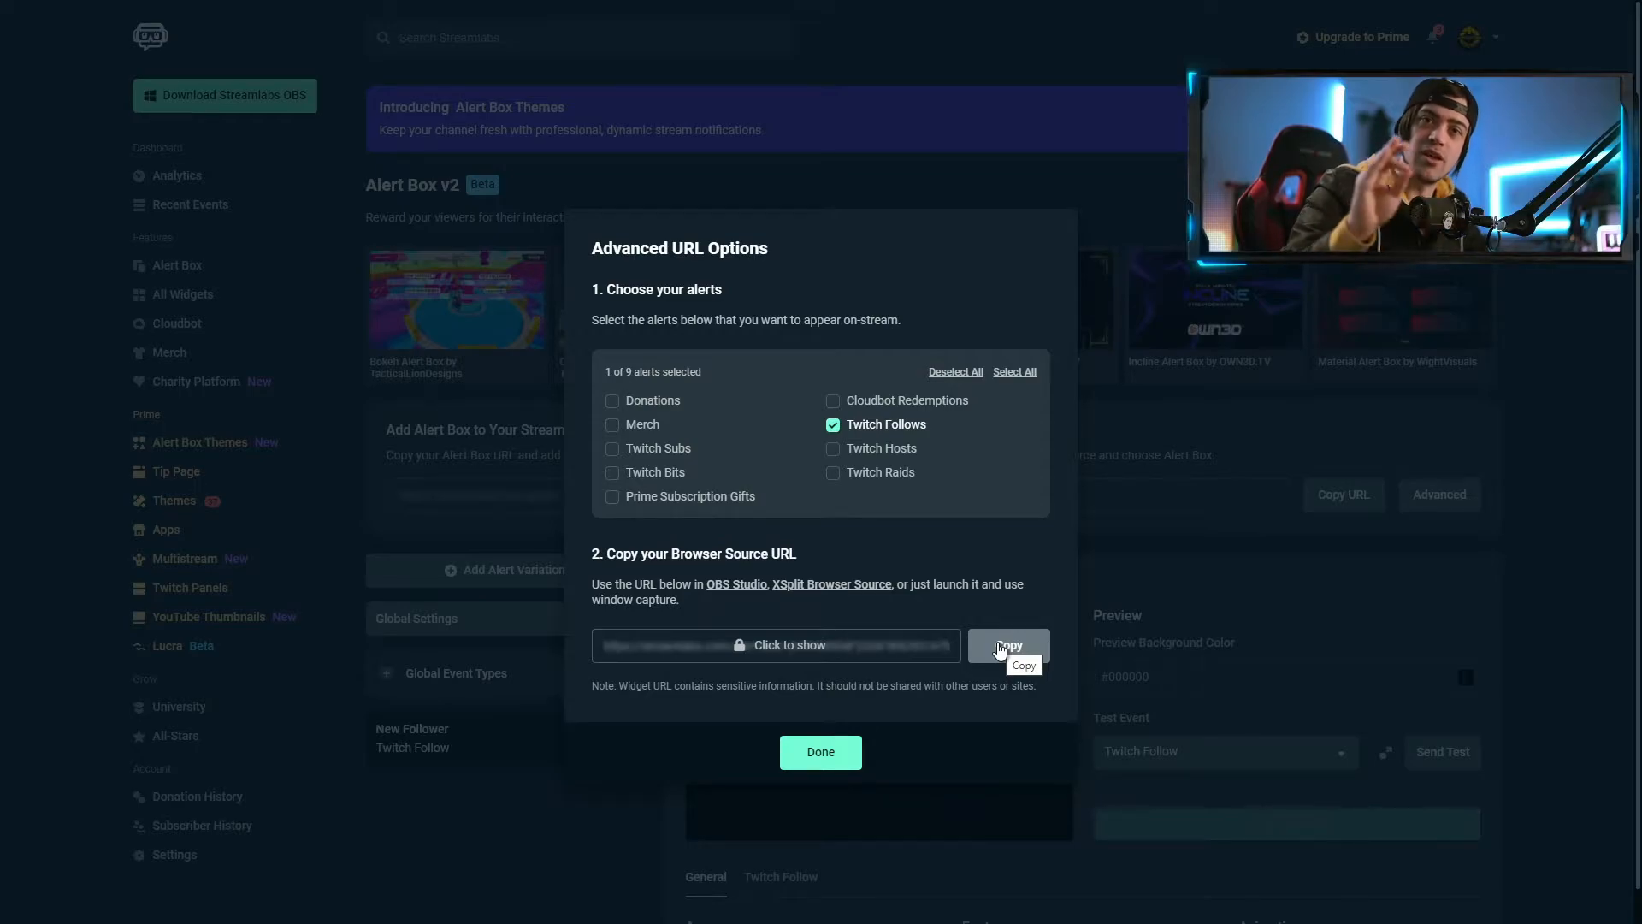
{"action": "left_click", "coordinate": [994, 646]}
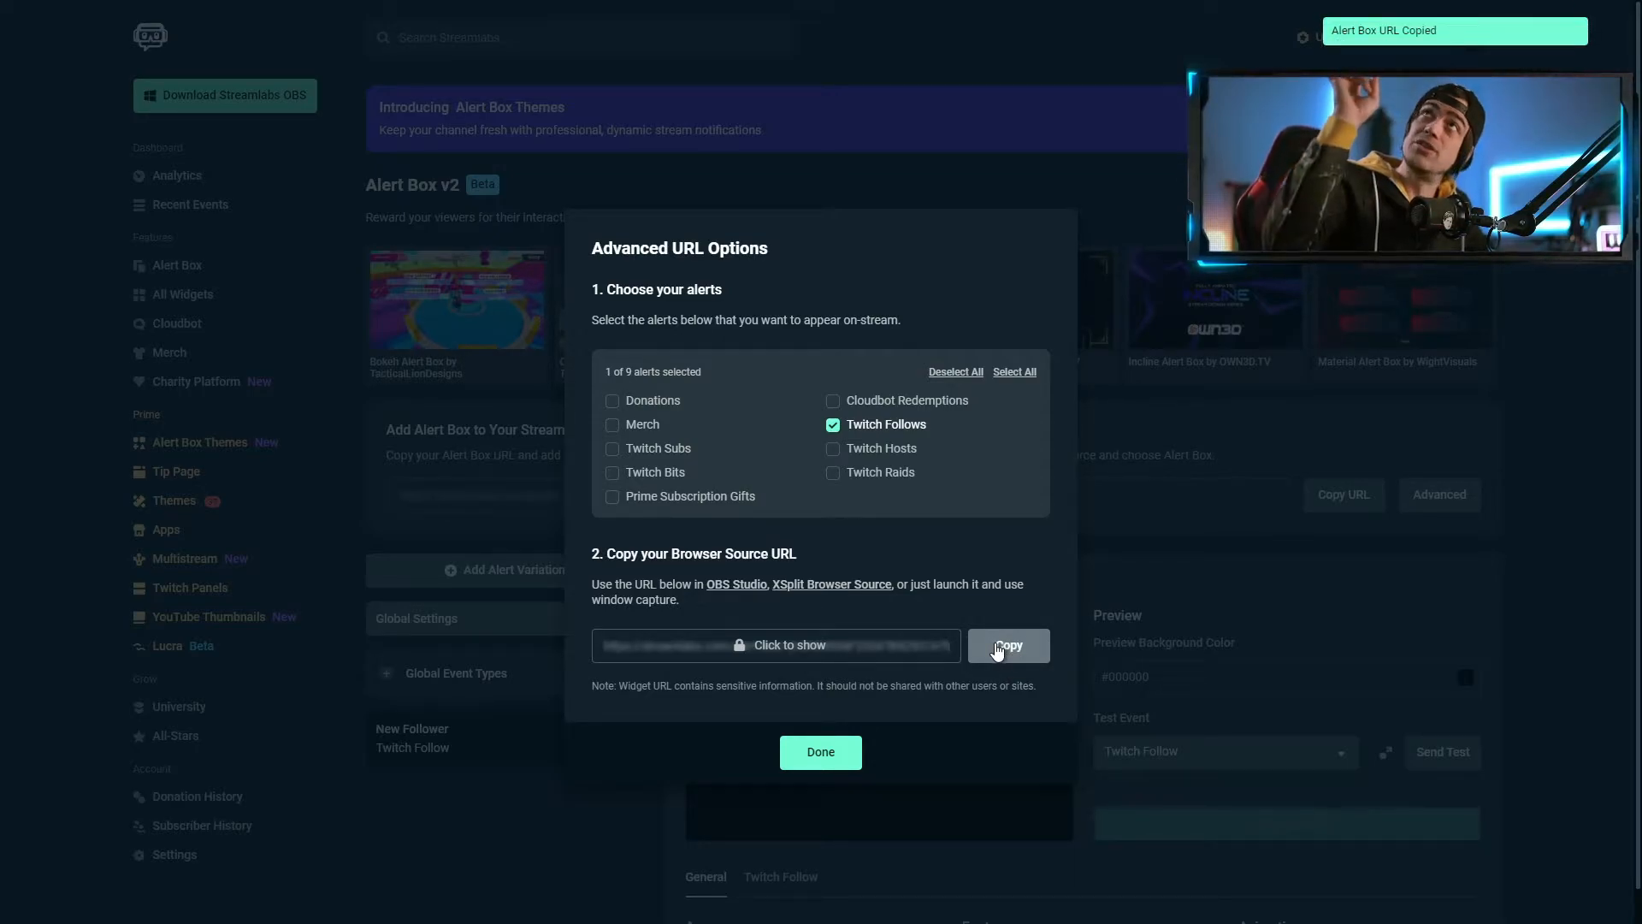
{"action": "left_click", "coordinate": [821, 752]}
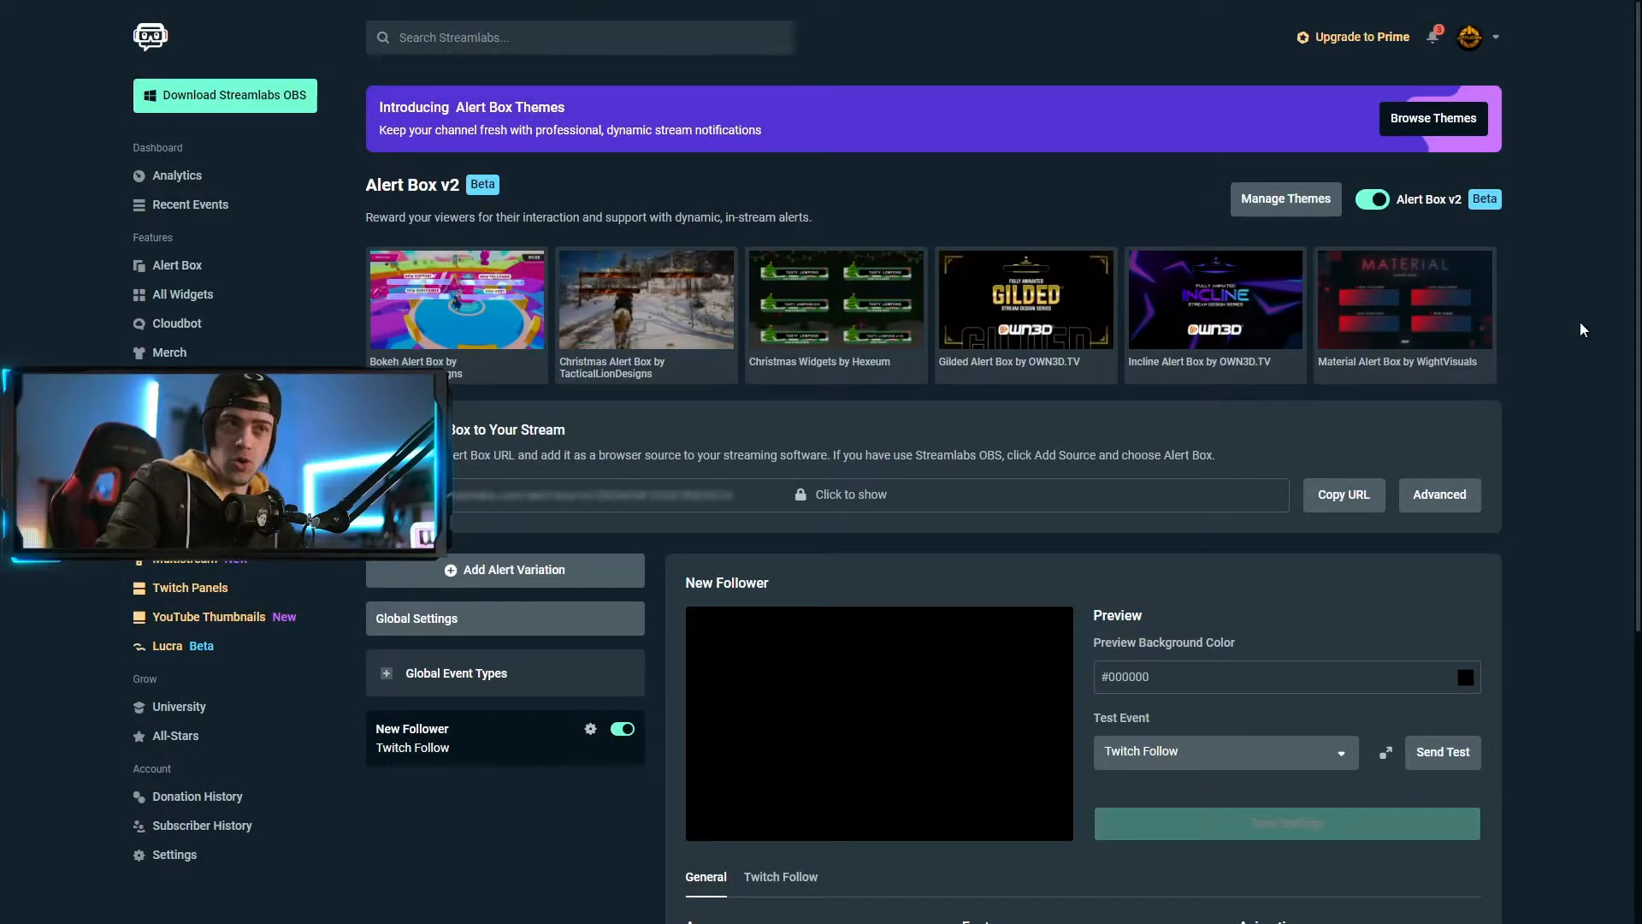
Turn off Alert Box v2 and view the classic follow settings (default.gif, default.ogg, 50% volume)
{"action": "left_click", "coordinate": [1373, 201]}
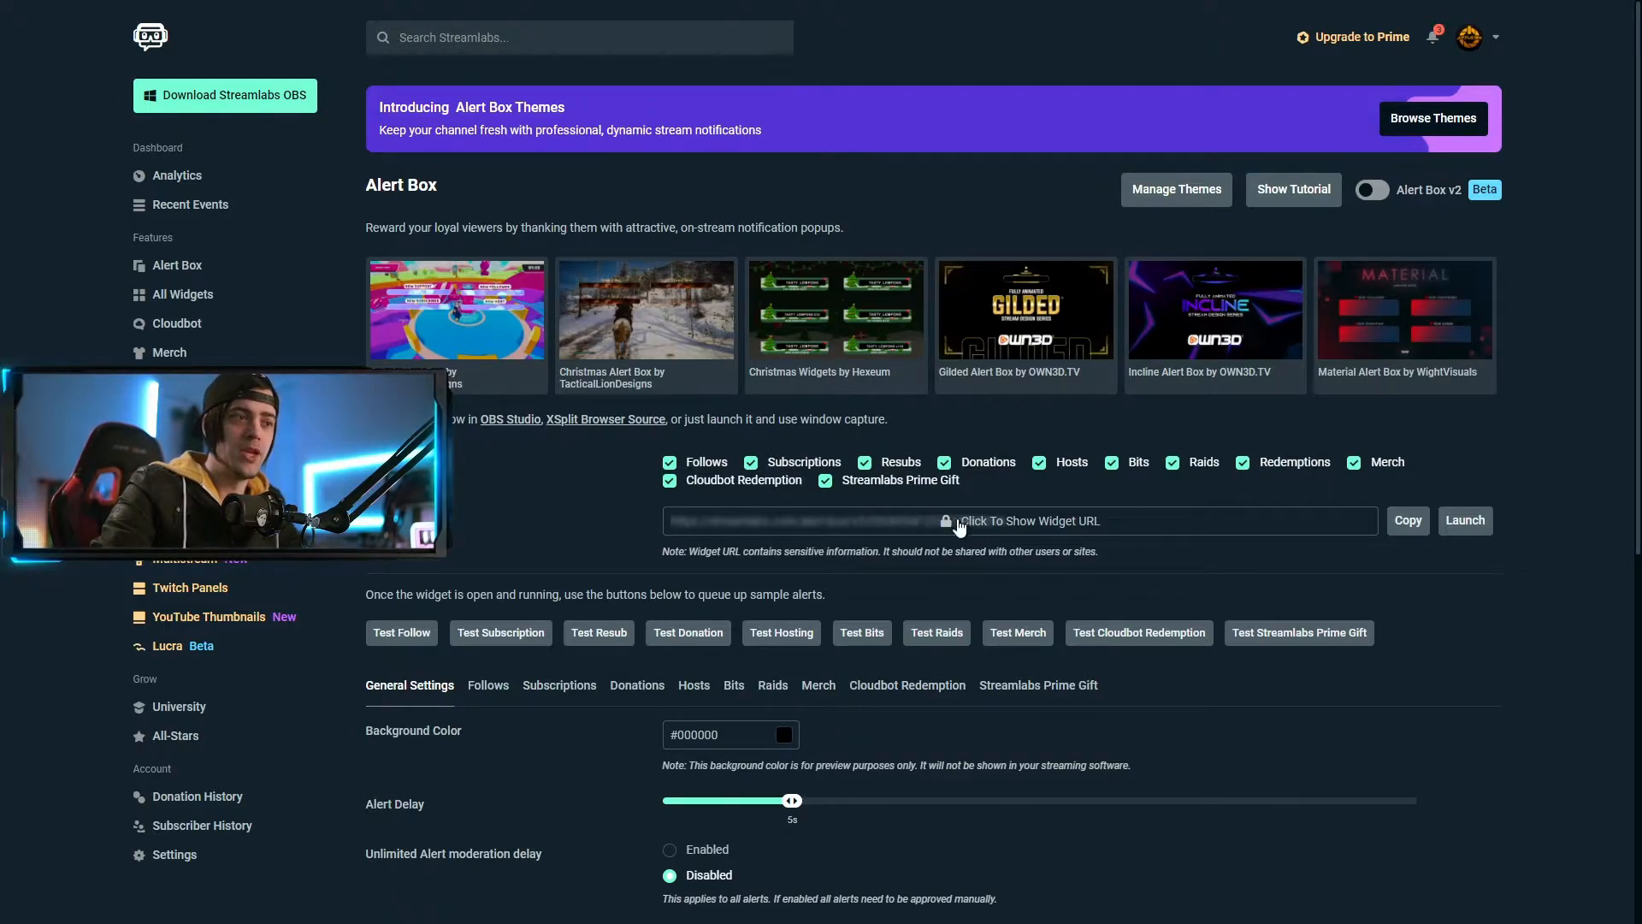
{"action": "scroll", "coordinate": [1185, 530], "scroll_direction": "down", "scroll_amount": 1}
{"action": "scroll", "coordinate": [1124, 499], "scroll_direction": "up", "scroll_amount": 1}
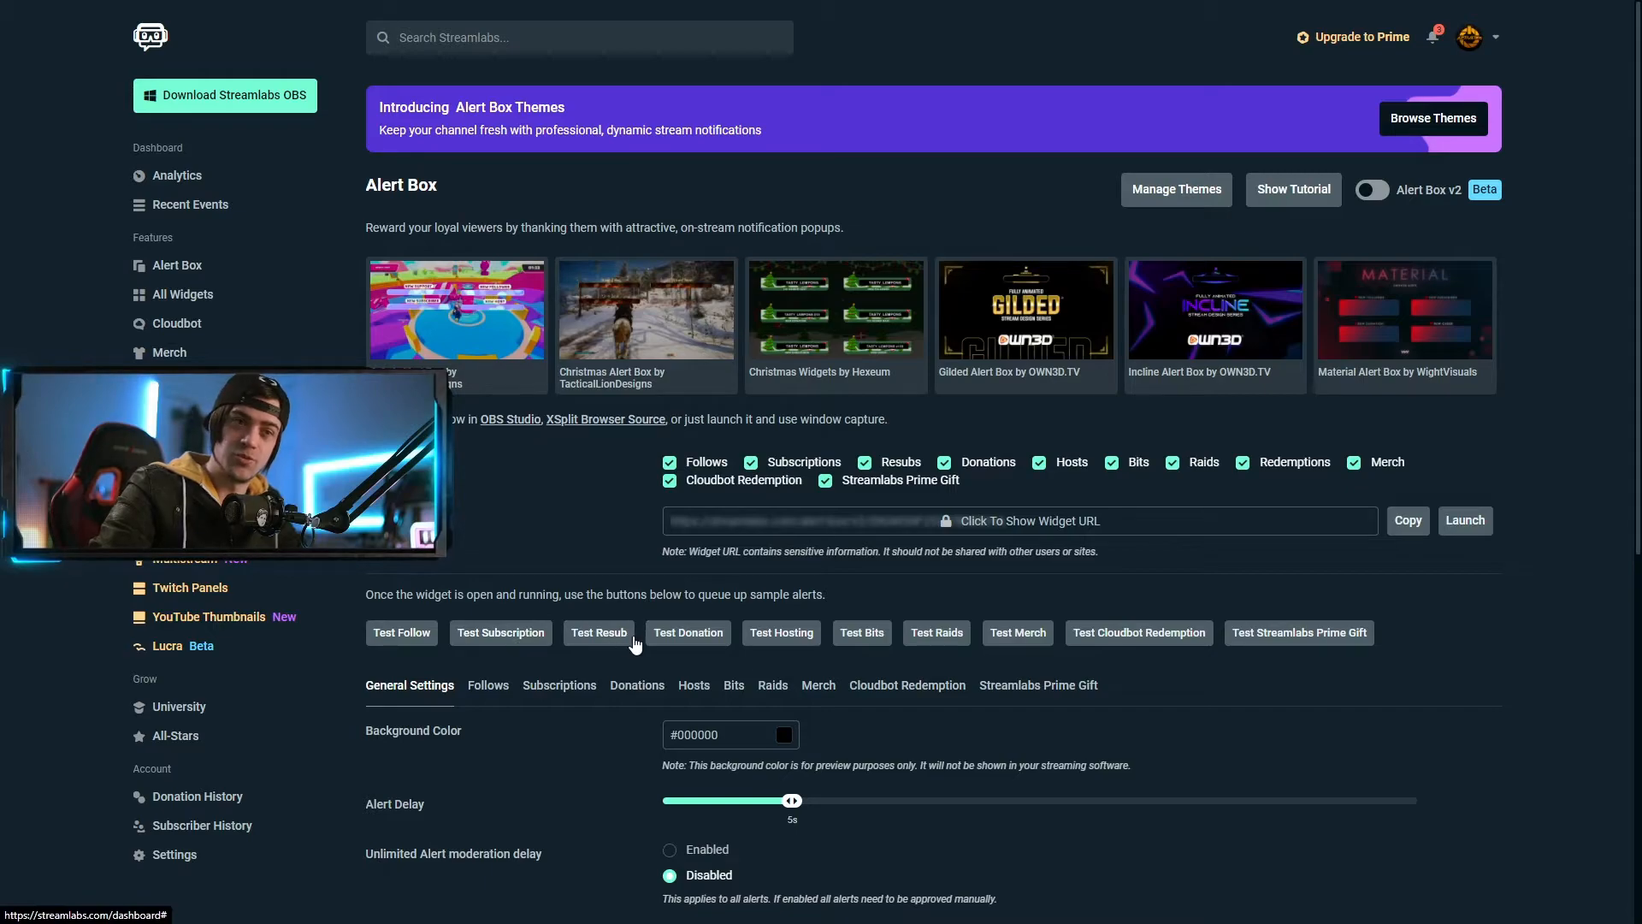
{"action": "scroll", "coordinate": [1259, 665], "scroll_direction": "down", "scroll_amount": 3}
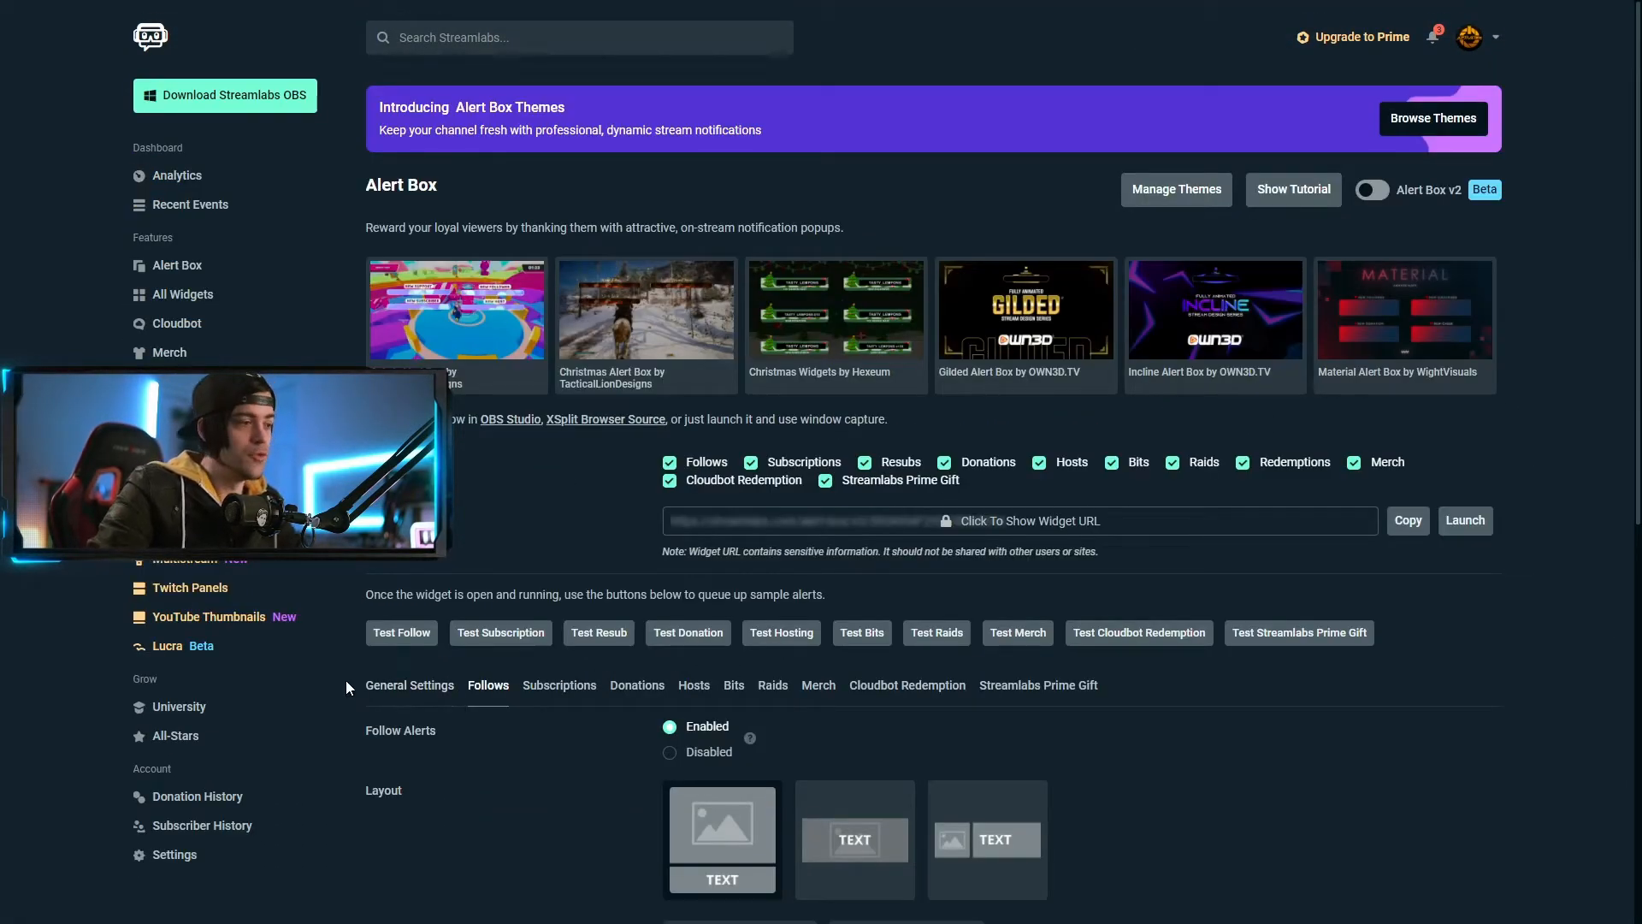
{"action": "scroll", "coordinate": [899, 736], "scroll_direction": "down", "scroll_amount": 5}
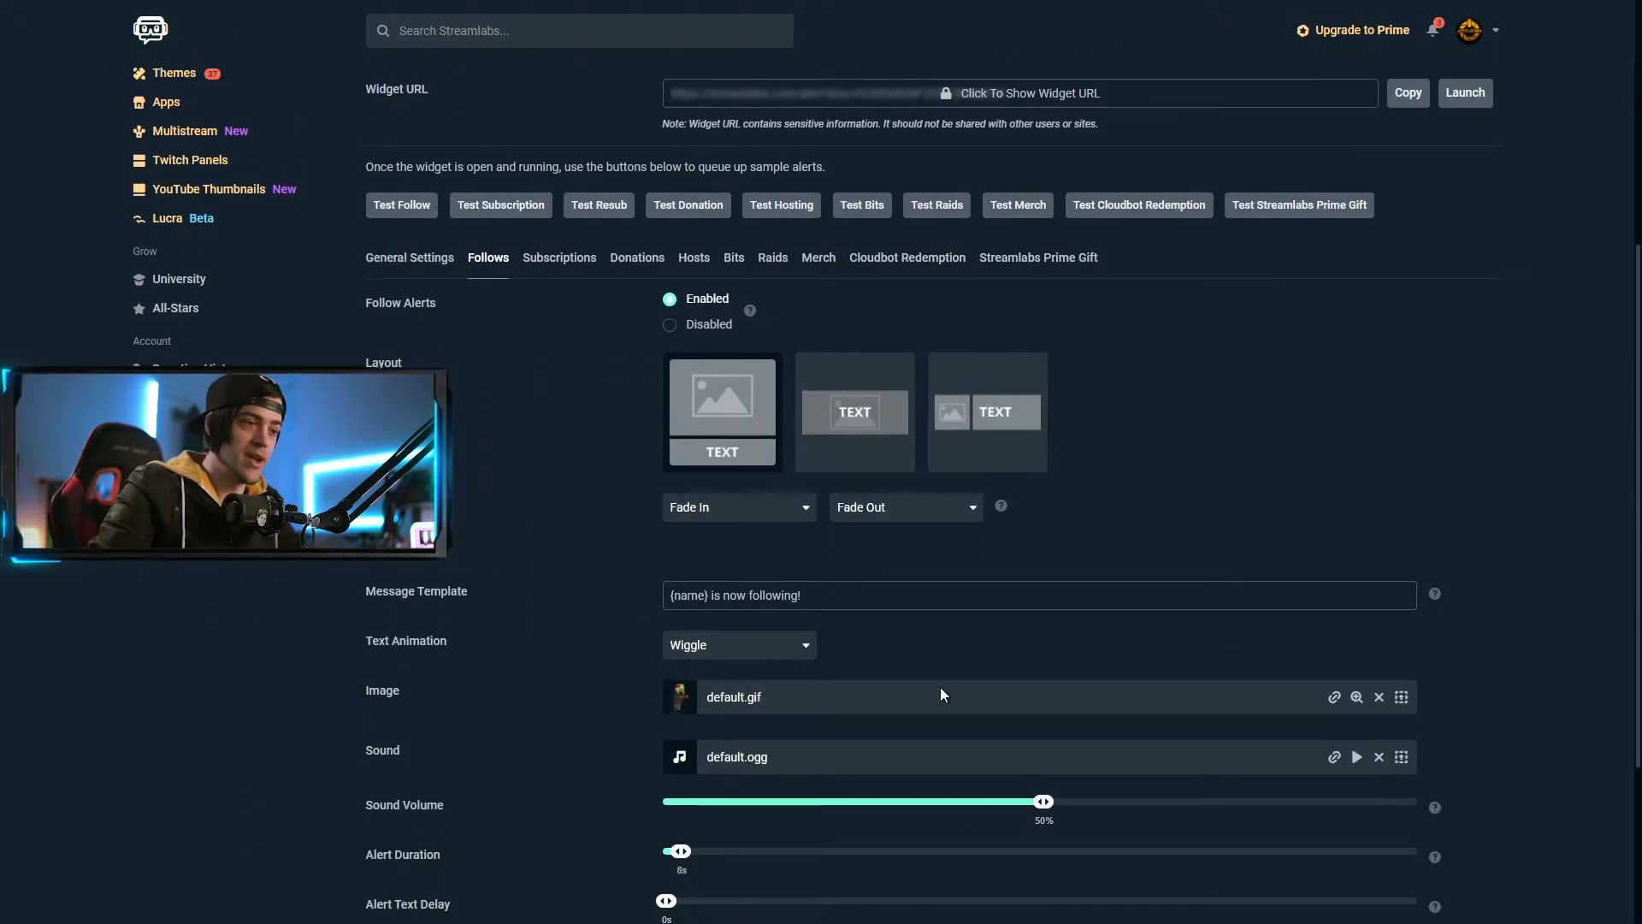
Set the follow alert image to the uploaded MG_AlertsPack_BLAST_Follower_orange.webm
{"action": "left_click", "coordinate": [1397, 698]}
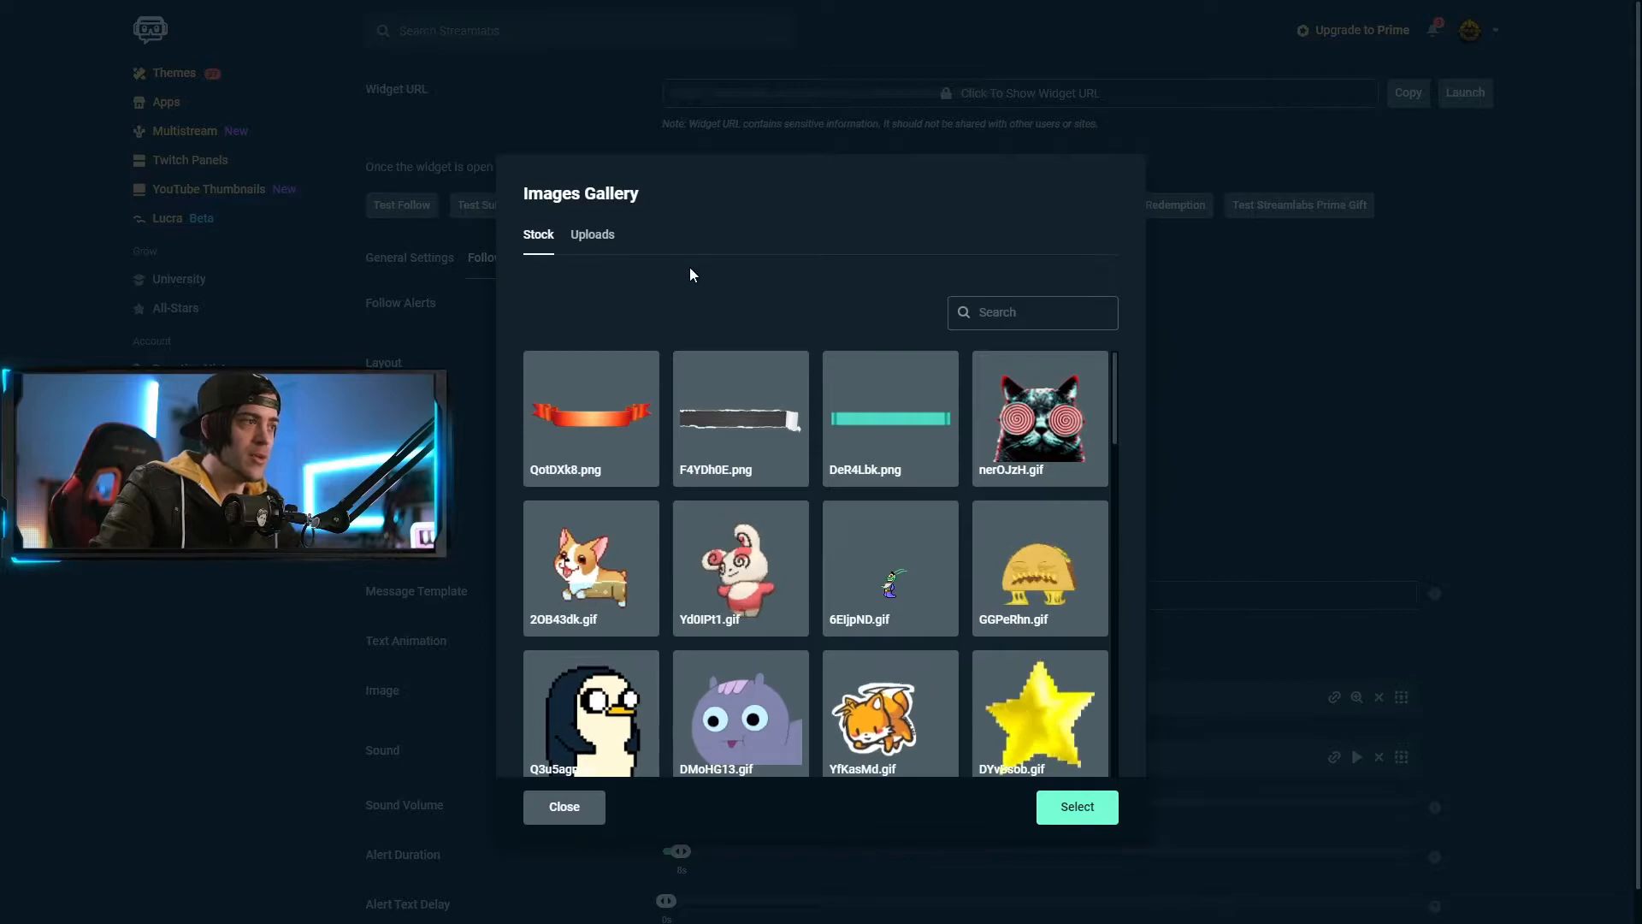
{"action": "left_click", "coordinate": [607, 241]}
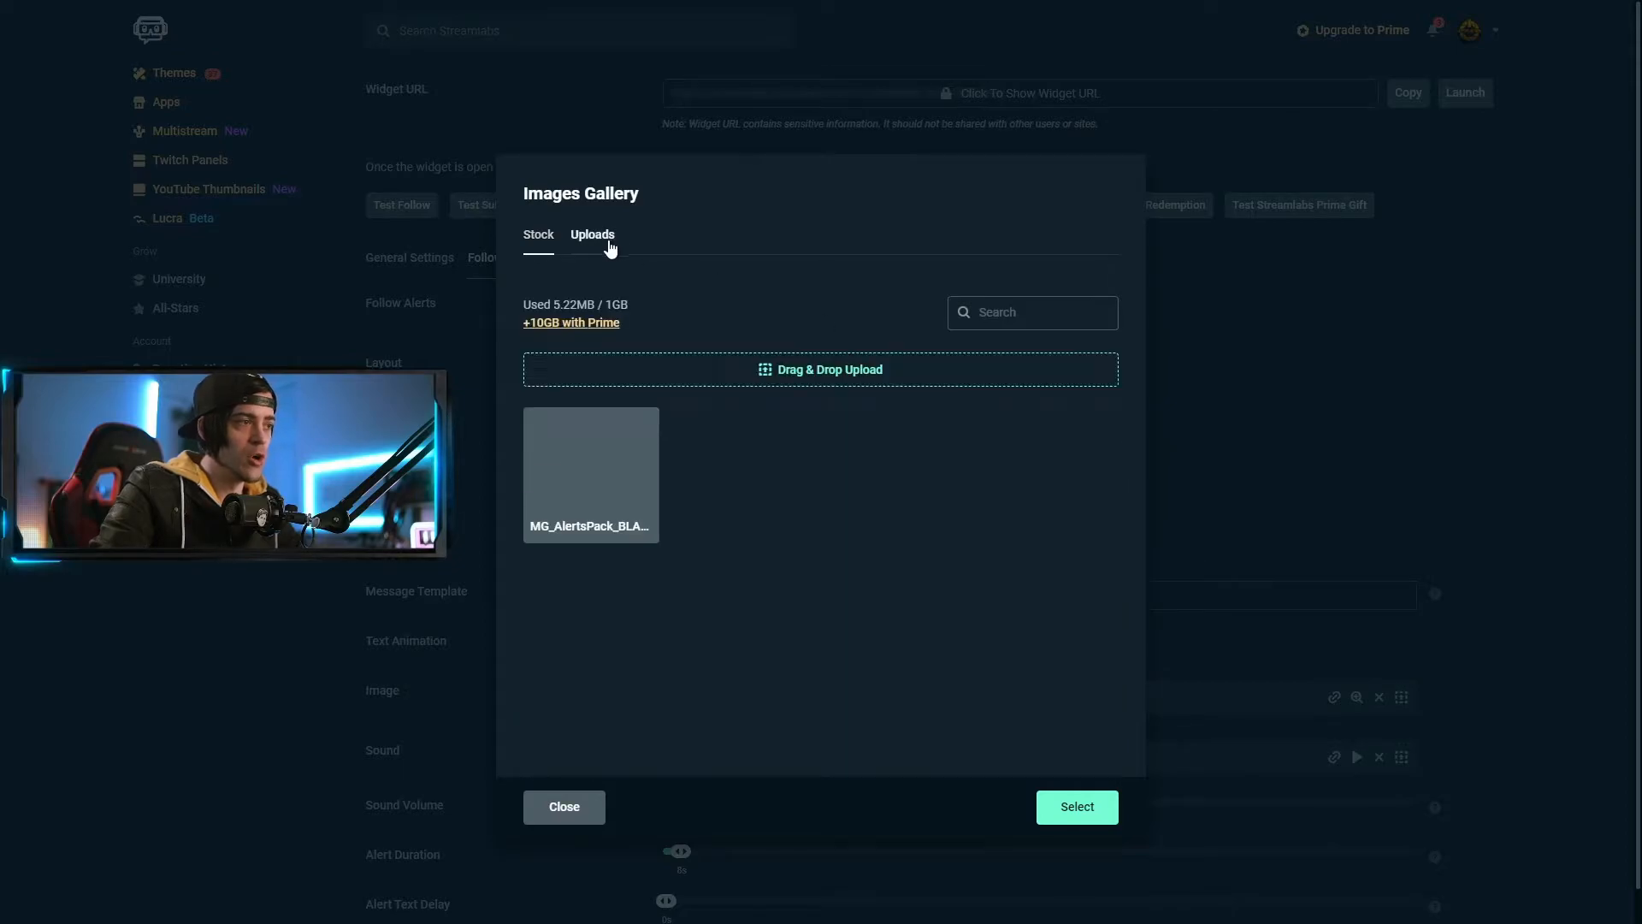
{"action": "left_click", "coordinate": [606, 484]}
{"action": "left_click", "coordinate": [1091, 812]}
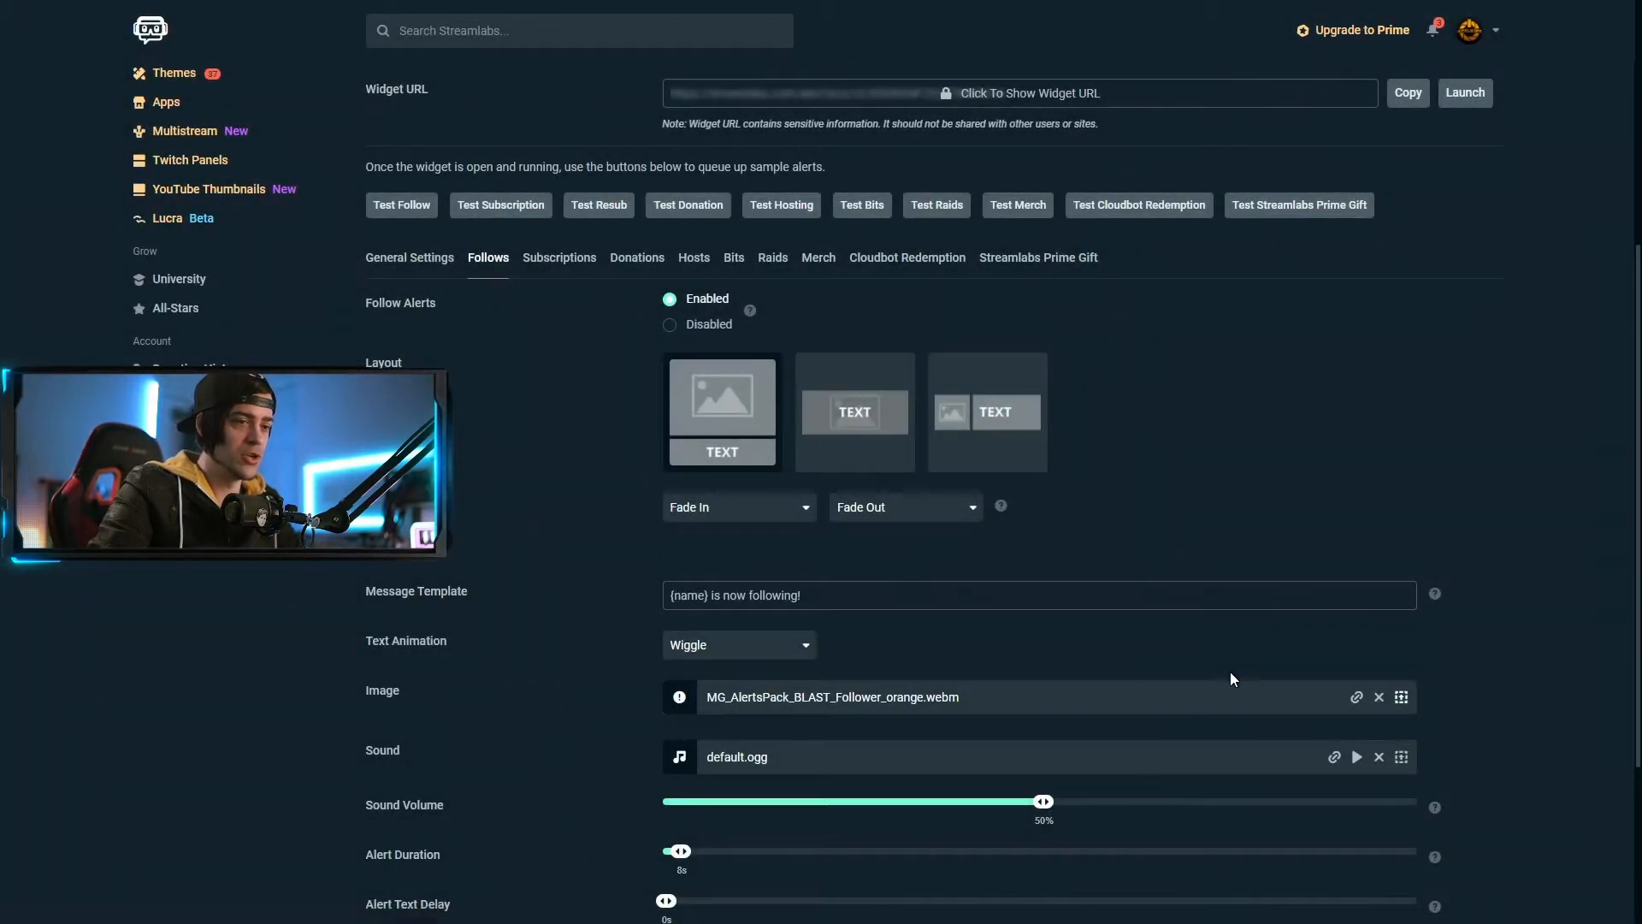
Bring up the Sound gallery showing the uploaded sounds
{"action": "scroll", "coordinate": [1368, 530], "scroll_direction": "down", "scroll_amount": 3}
{"action": "left_click", "coordinate": [1400, 499]}
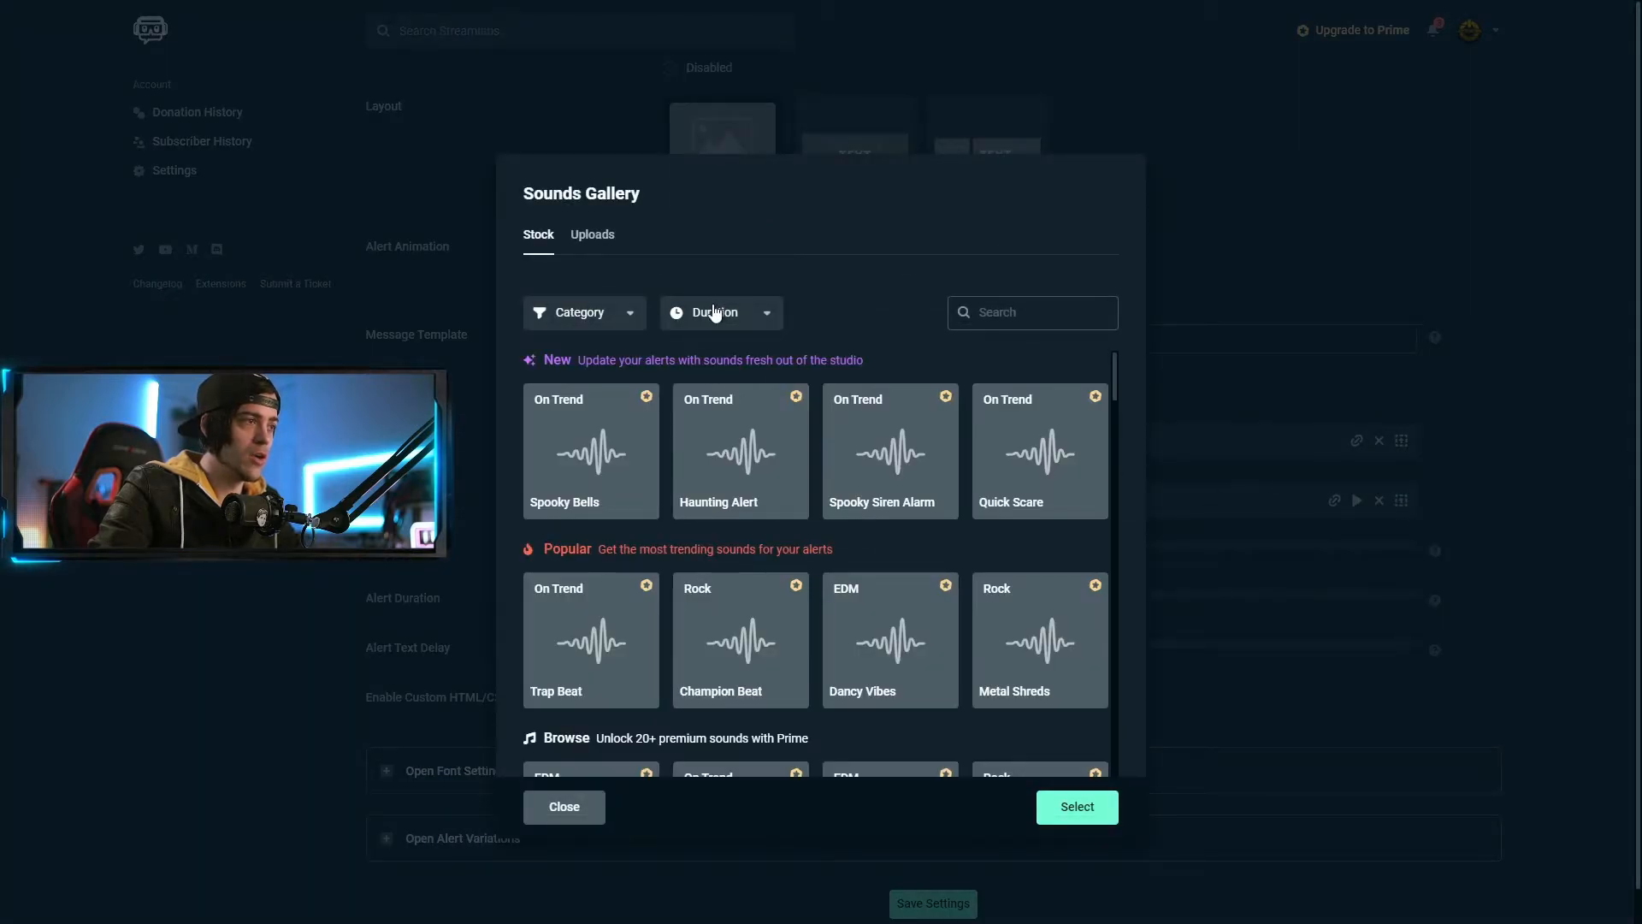
{"action": "left_click", "coordinate": [592, 236]}
Use MG_AlertsPack_BLAST_audio.mp3 as the follow sound at 22% volume with a 9s alert duration
{"action": "left_click", "coordinate": [603, 466]}
{"action": "left_click", "coordinate": [1076, 807]}
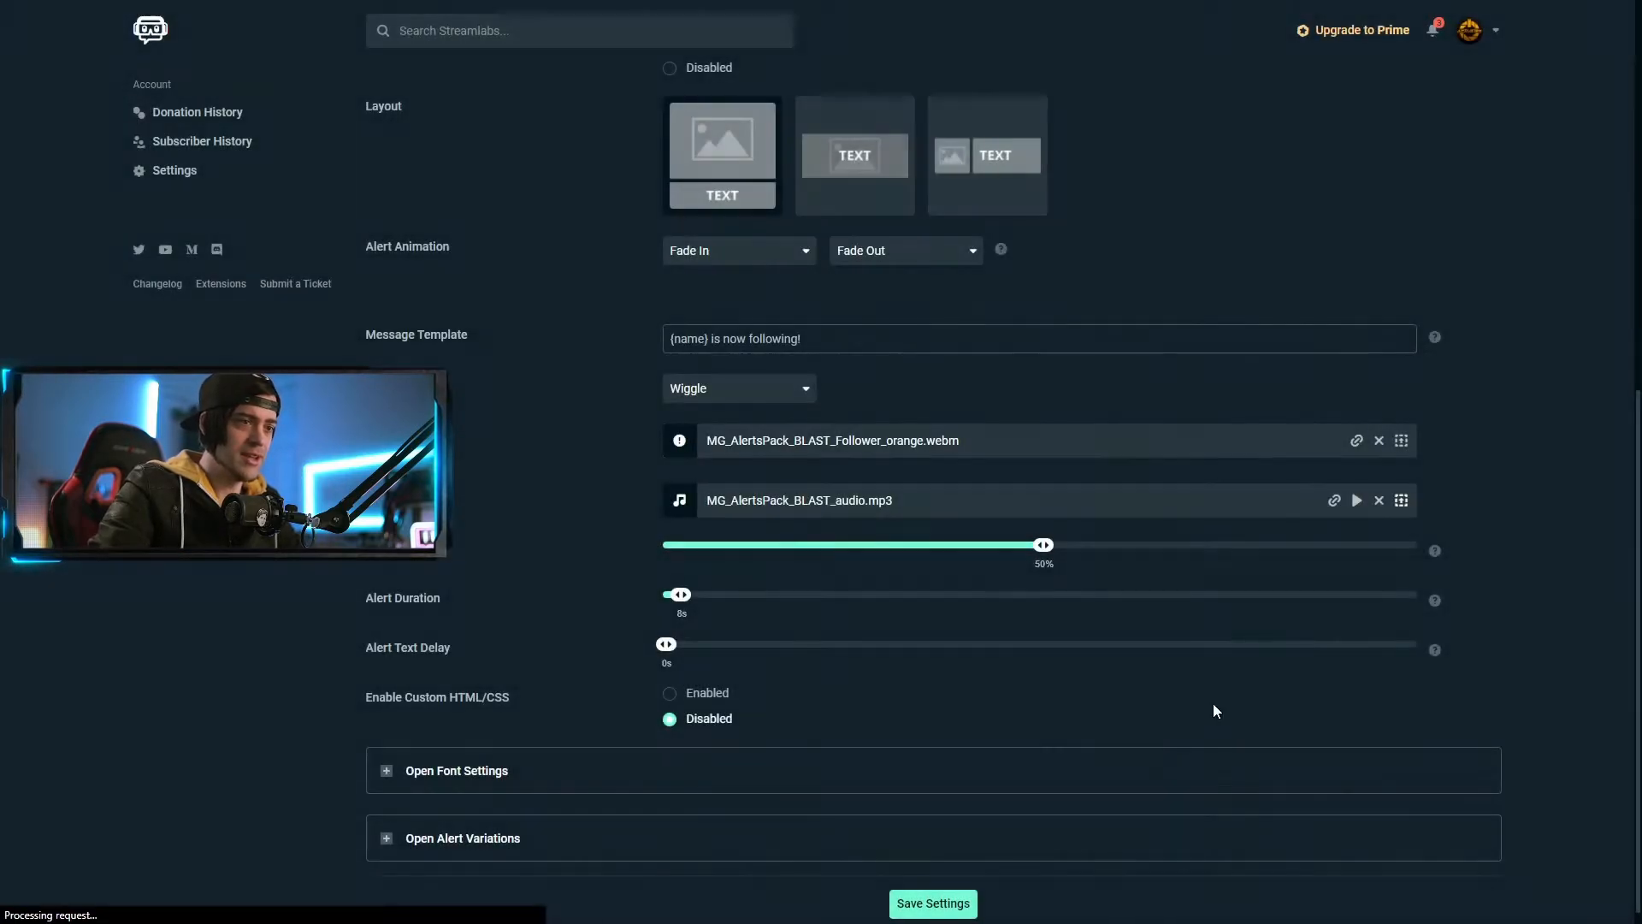
{"action": "left_click_drag", "start_coordinate": [1042, 547], "coordinate": [831, 572]}
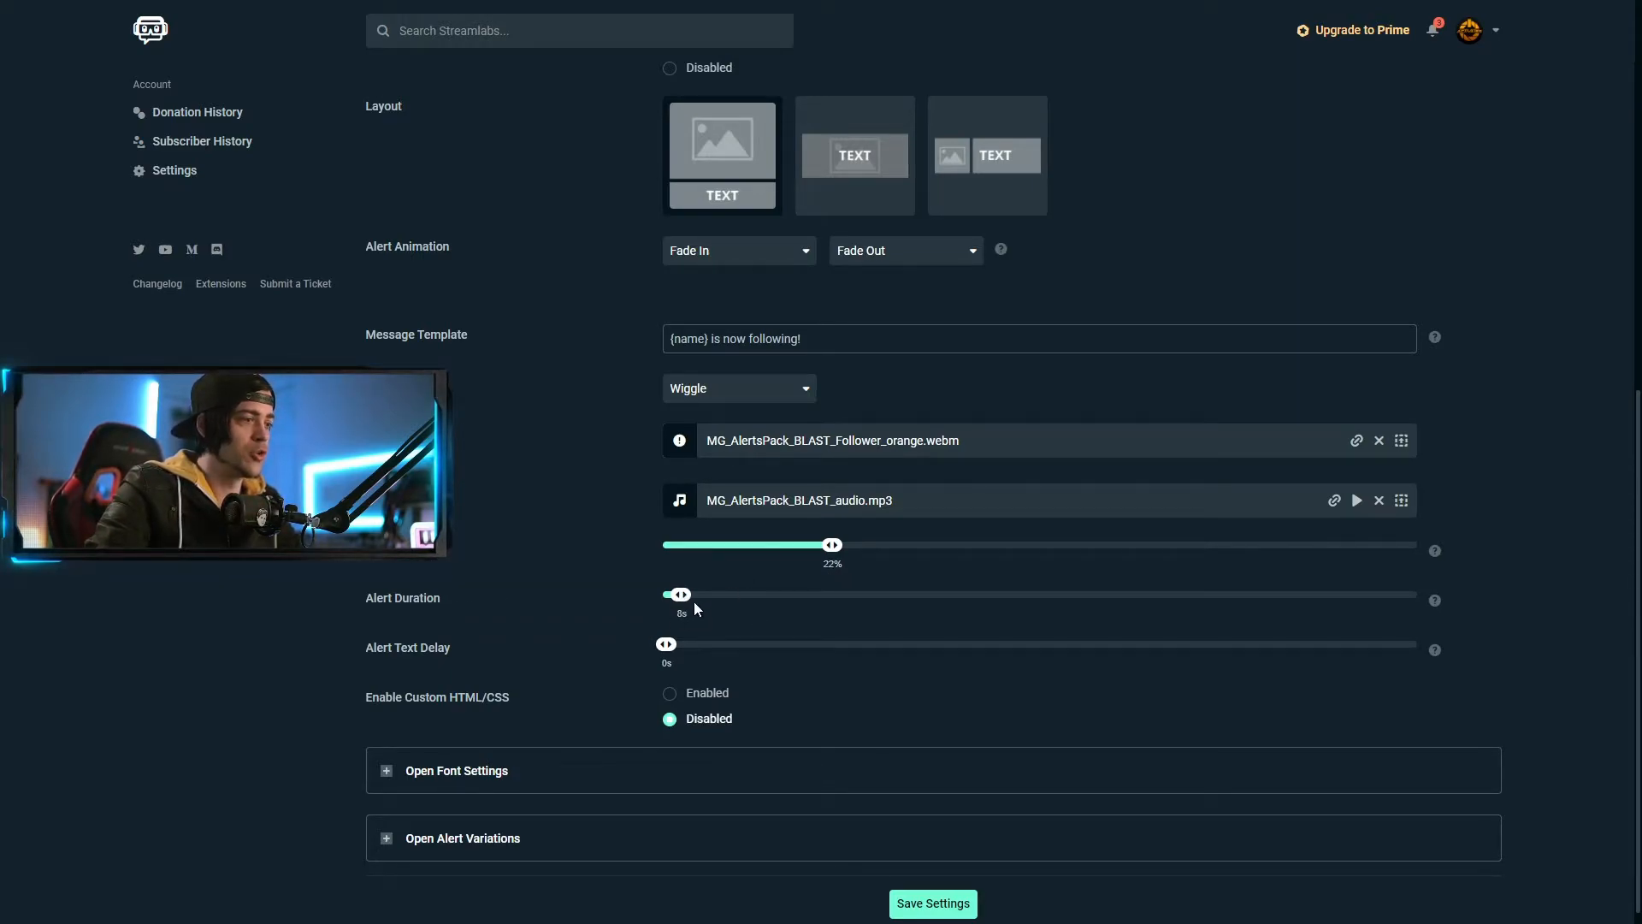
{"action": "left_click_drag", "start_coordinate": [689, 596], "coordinate": [684, 596]}
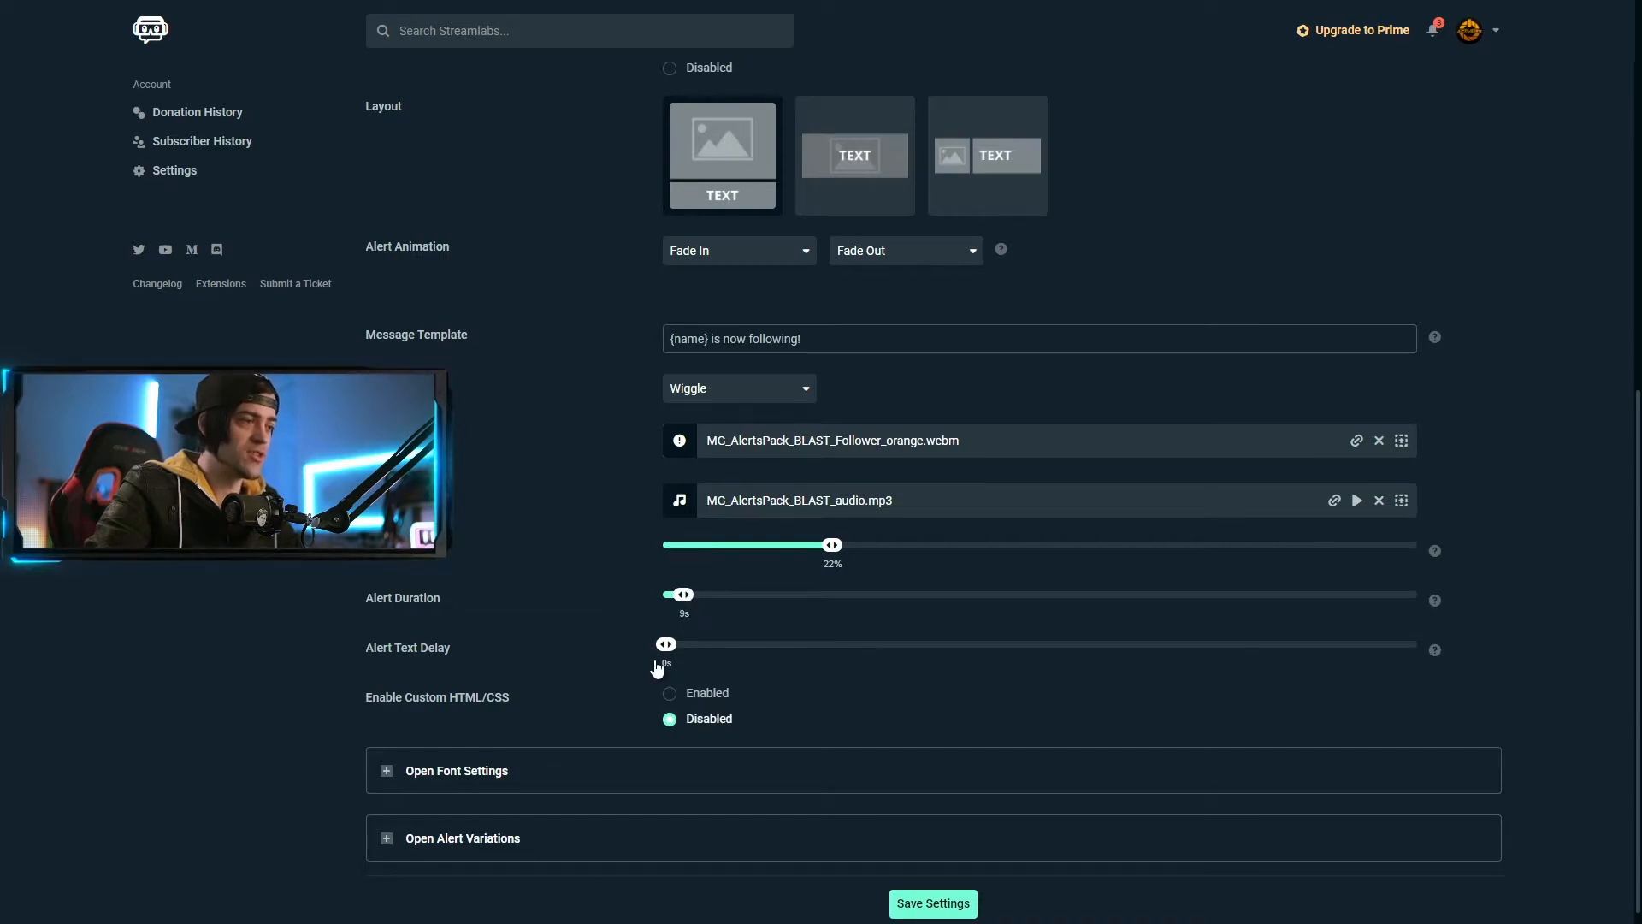
{"action": "left_click", "coordinate": [513, 770]}
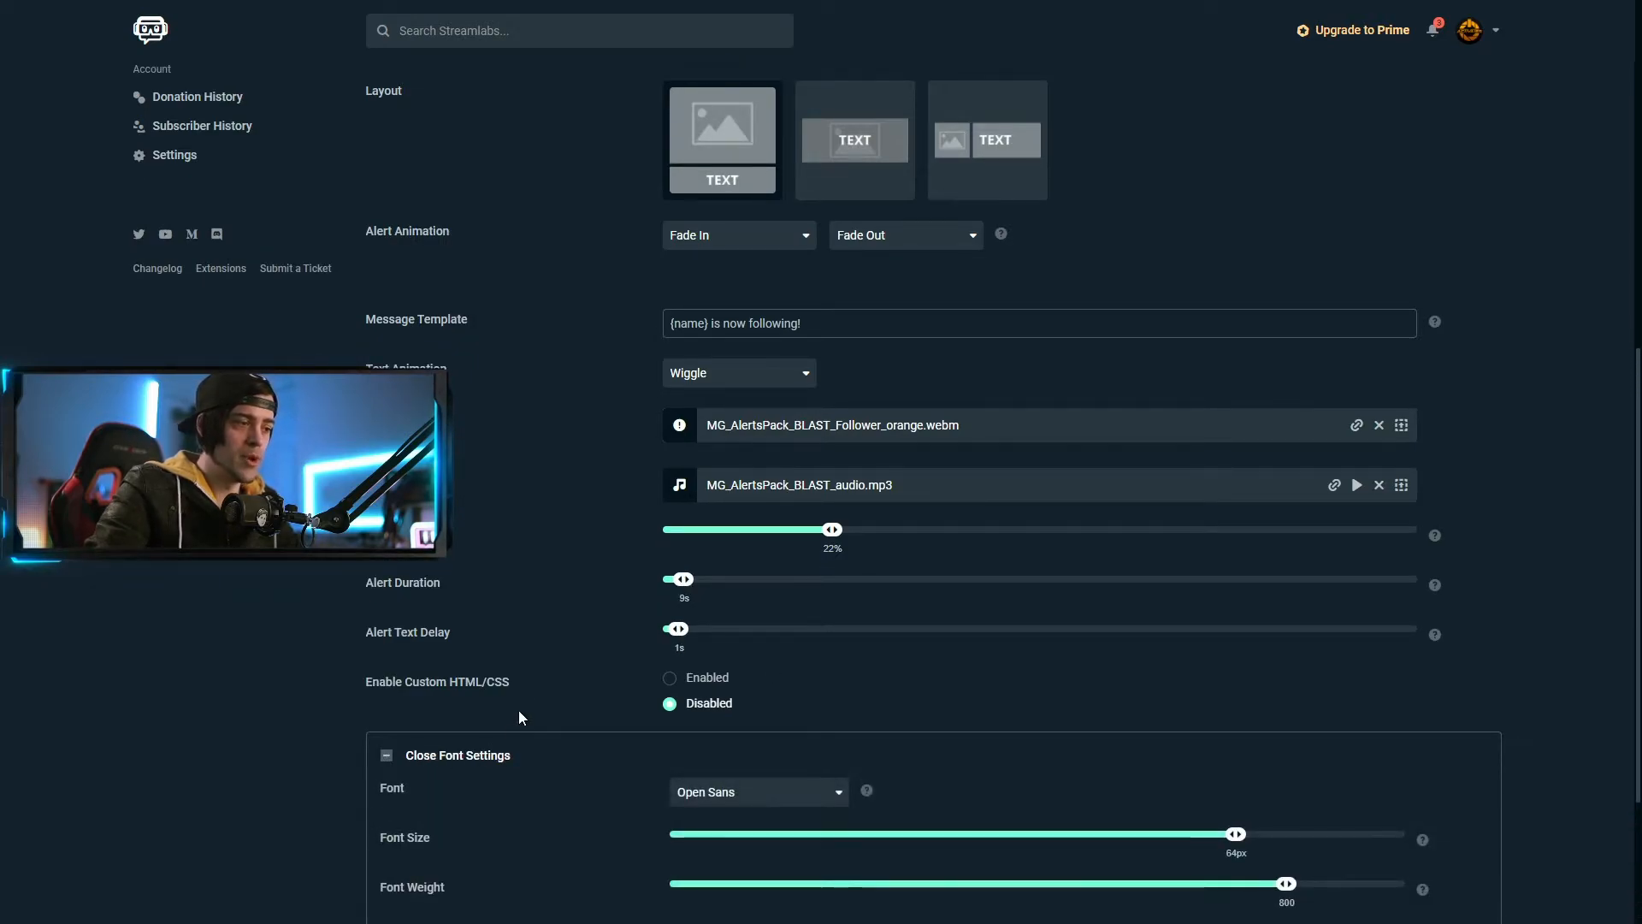
Set the follow alert font to Geo at 70px size
{"action": "scroll", "coordinate": [515, 720], "scroll_direction": "down", "scroll_amount": 3}
{"action": "left_click", "coordinate": [745, 809]}
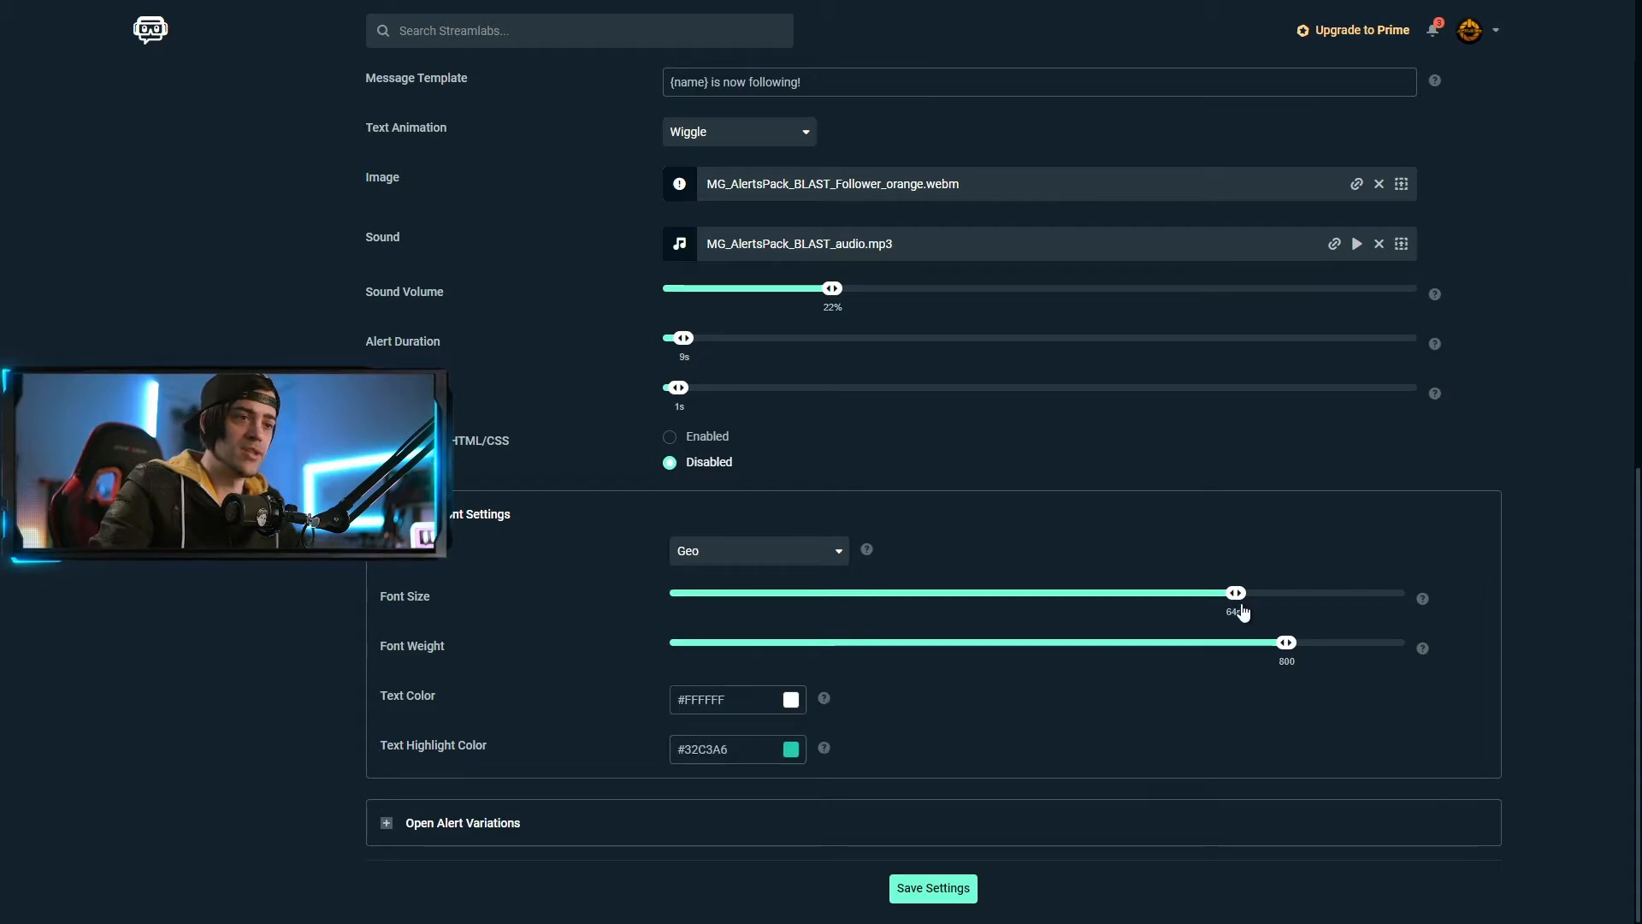
{"action": "left_click_drag", "start_coordinate": [1237, 596], "coordinate": [1040, 646]}
Make the text colour #8E8E8E and the text highlight colour white #FFFFFF
{"action": "left_click", "coordinate": [749, 700]}
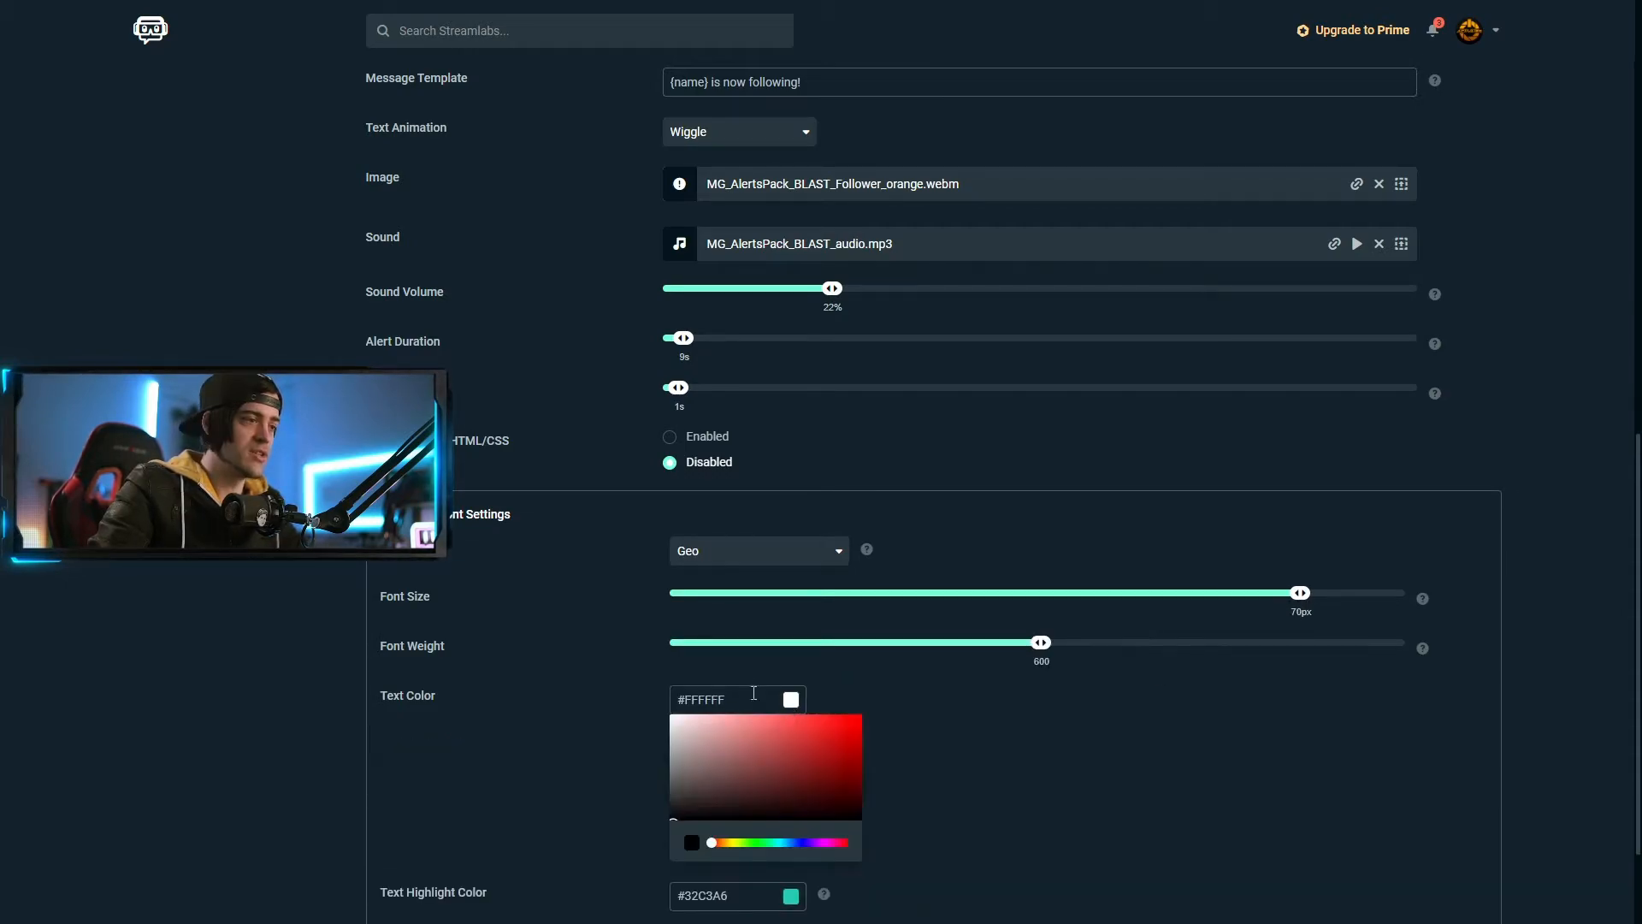
{"action": "type", "text": "8E8E8E"}
{"action": "left_click", "coordinate": [1005, 802]}
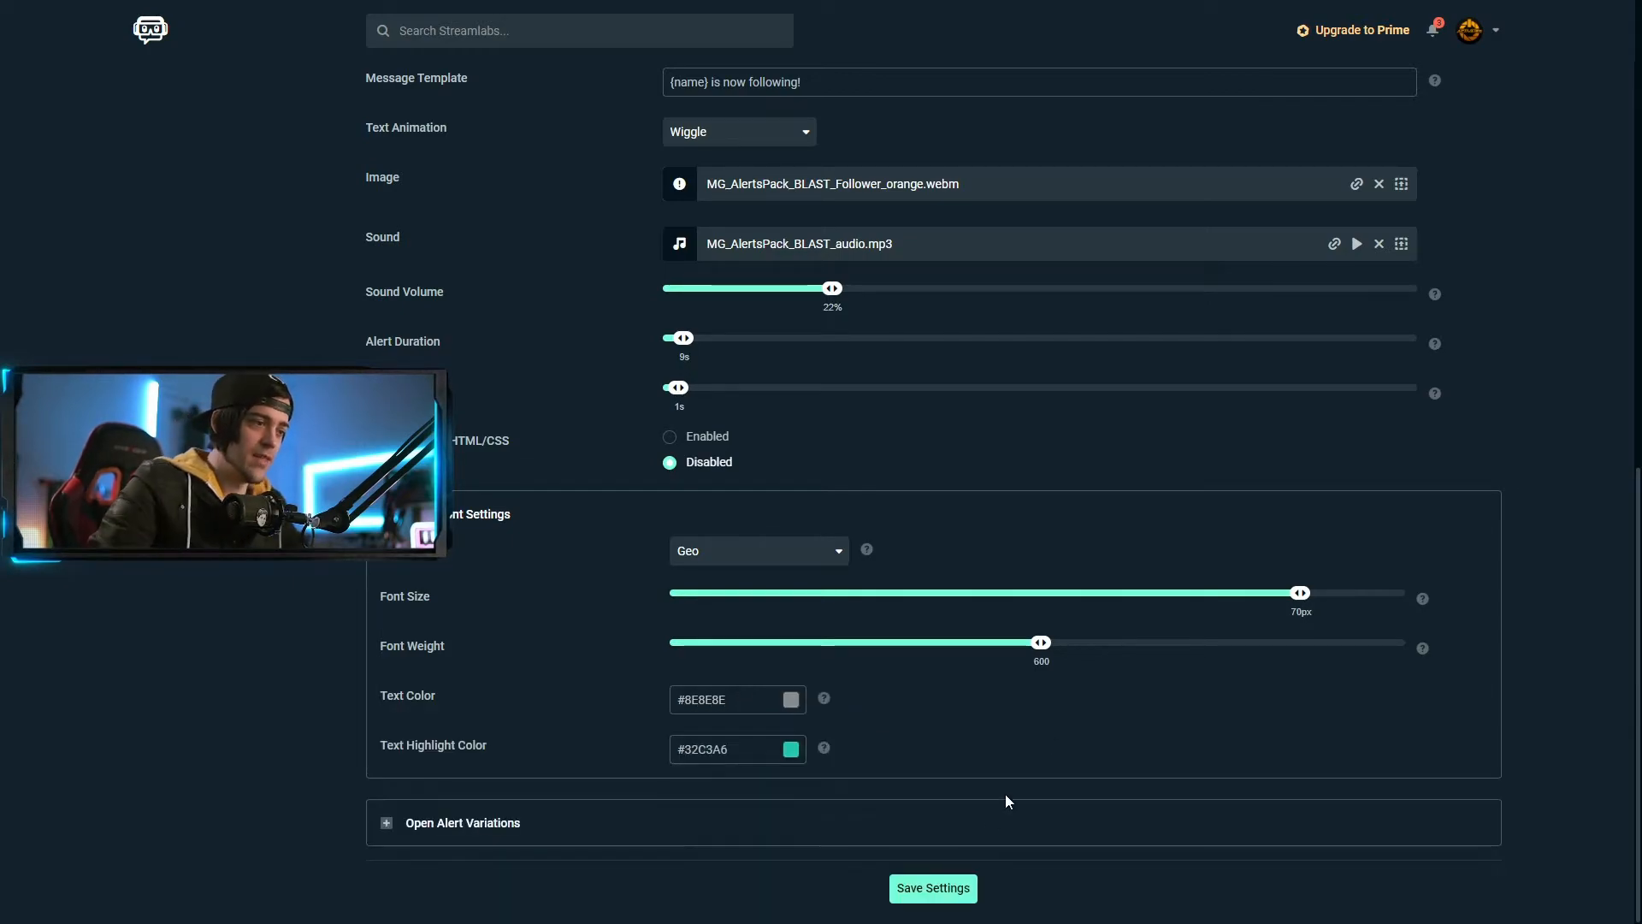
{"action": "left_click", "coordinate": [775, 754]}
{"action": "left_click_drag", "start_coordinate": [720, 799], "coordinate": [670, 756]}
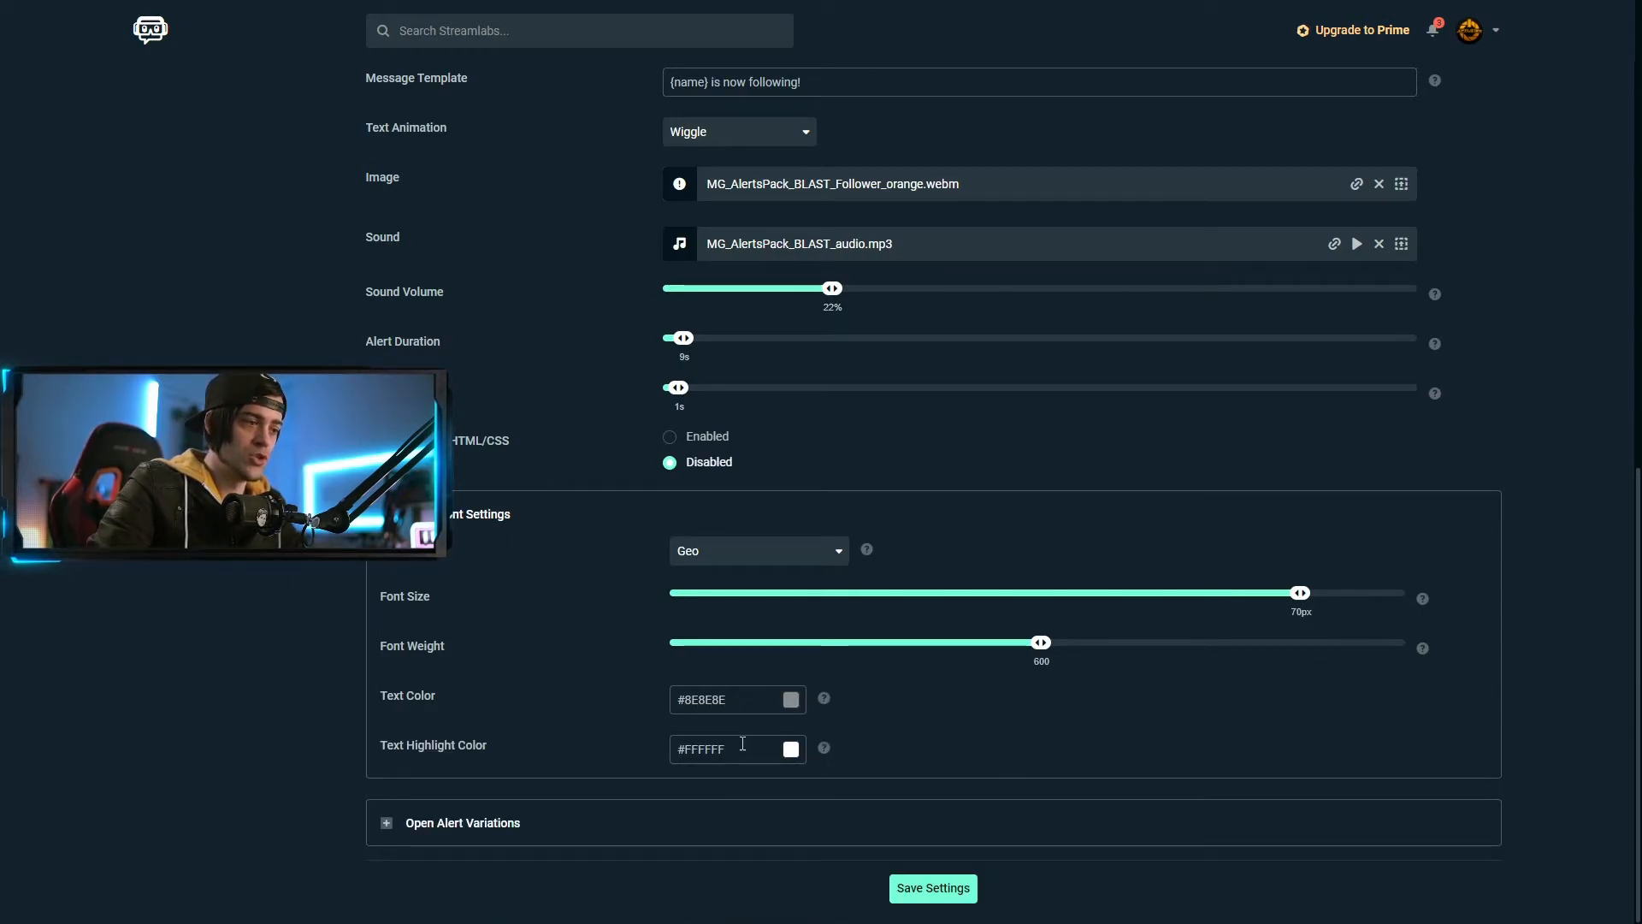
{"action": "scroll", "coordinate": [1347, 736], "scroll_direction": "up", "scroll_amount": 6}
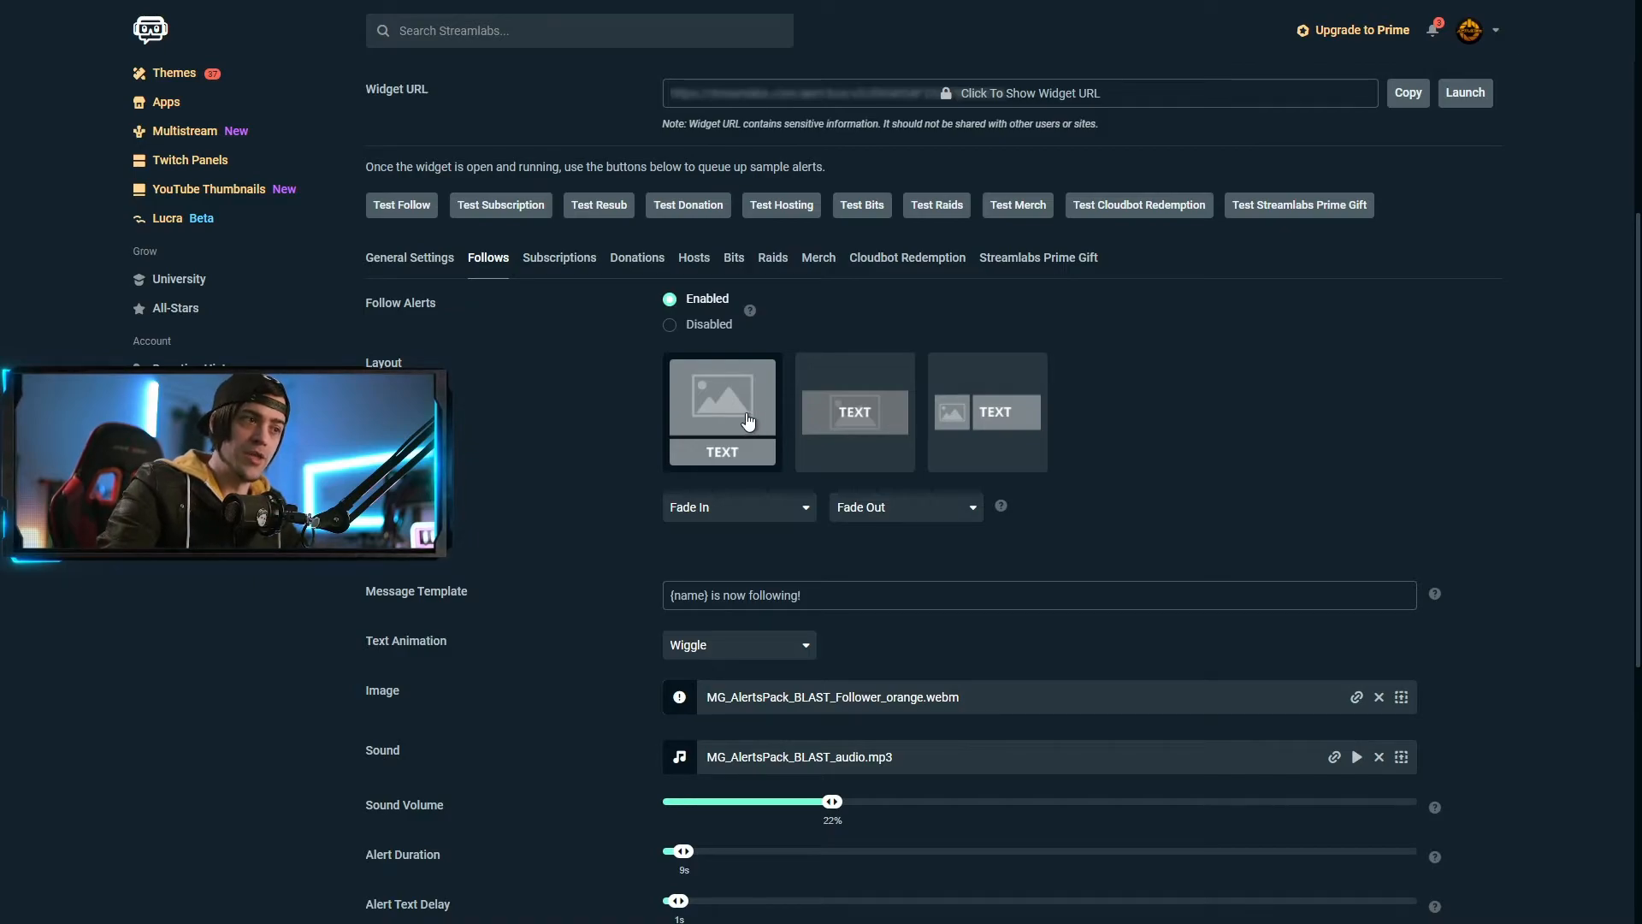
Place the alert text over the image and save the follower alert settings
{"action": "left_click", "coordinate": [865, 415]}
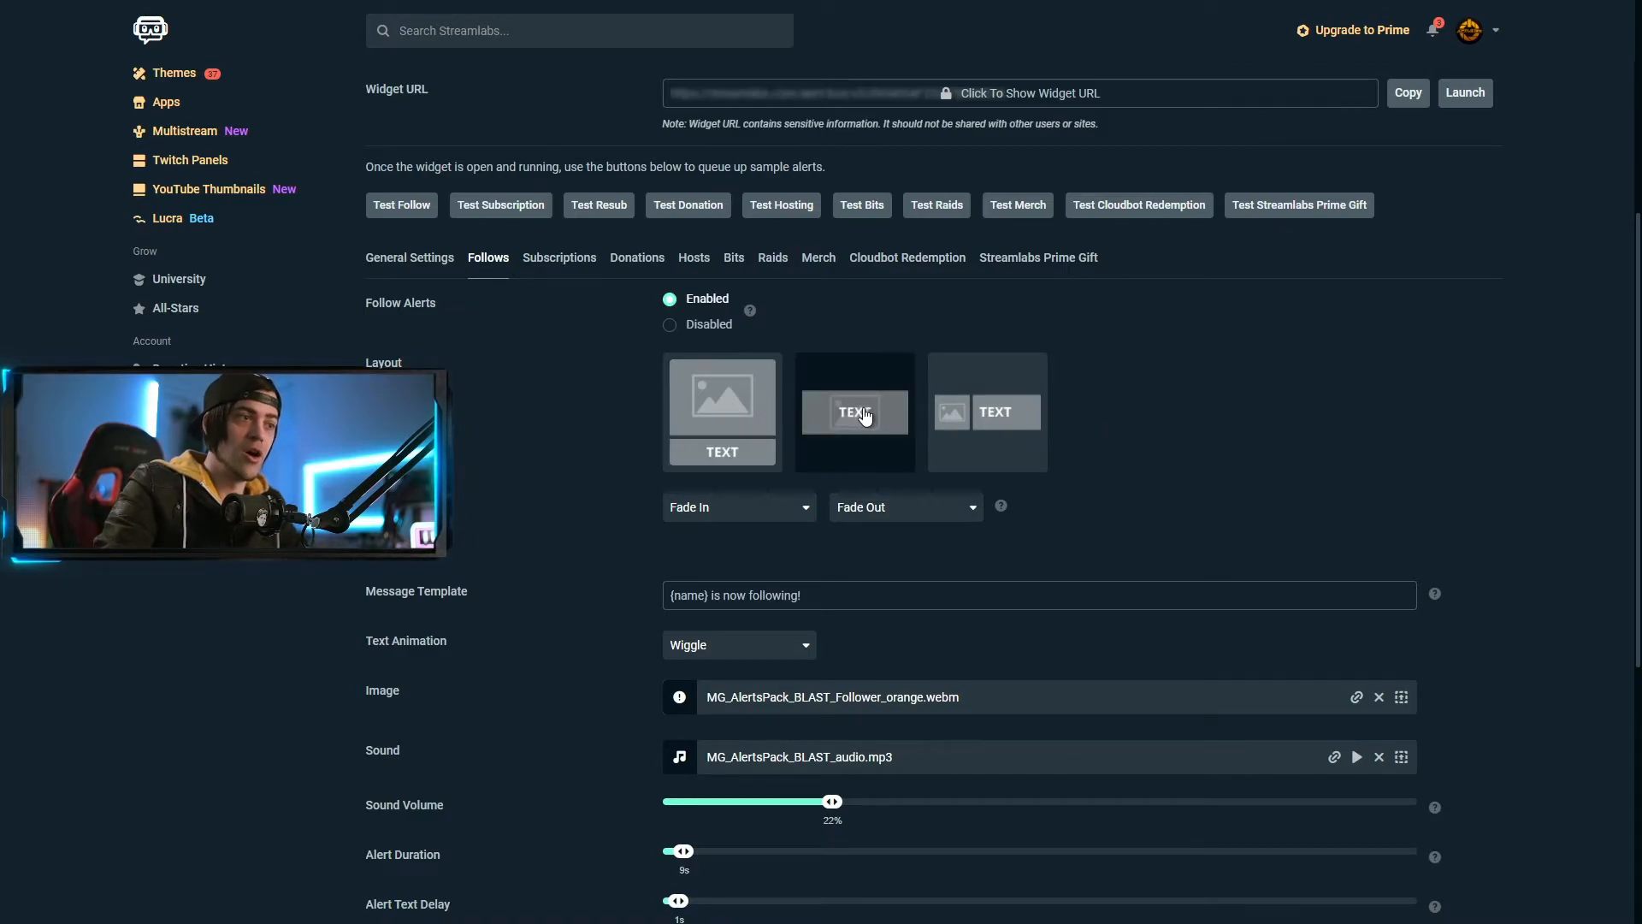
{"action": "scroll", "coordinate": [1243, 392], "scroll_direction": "down", "scroll_amount": 6}
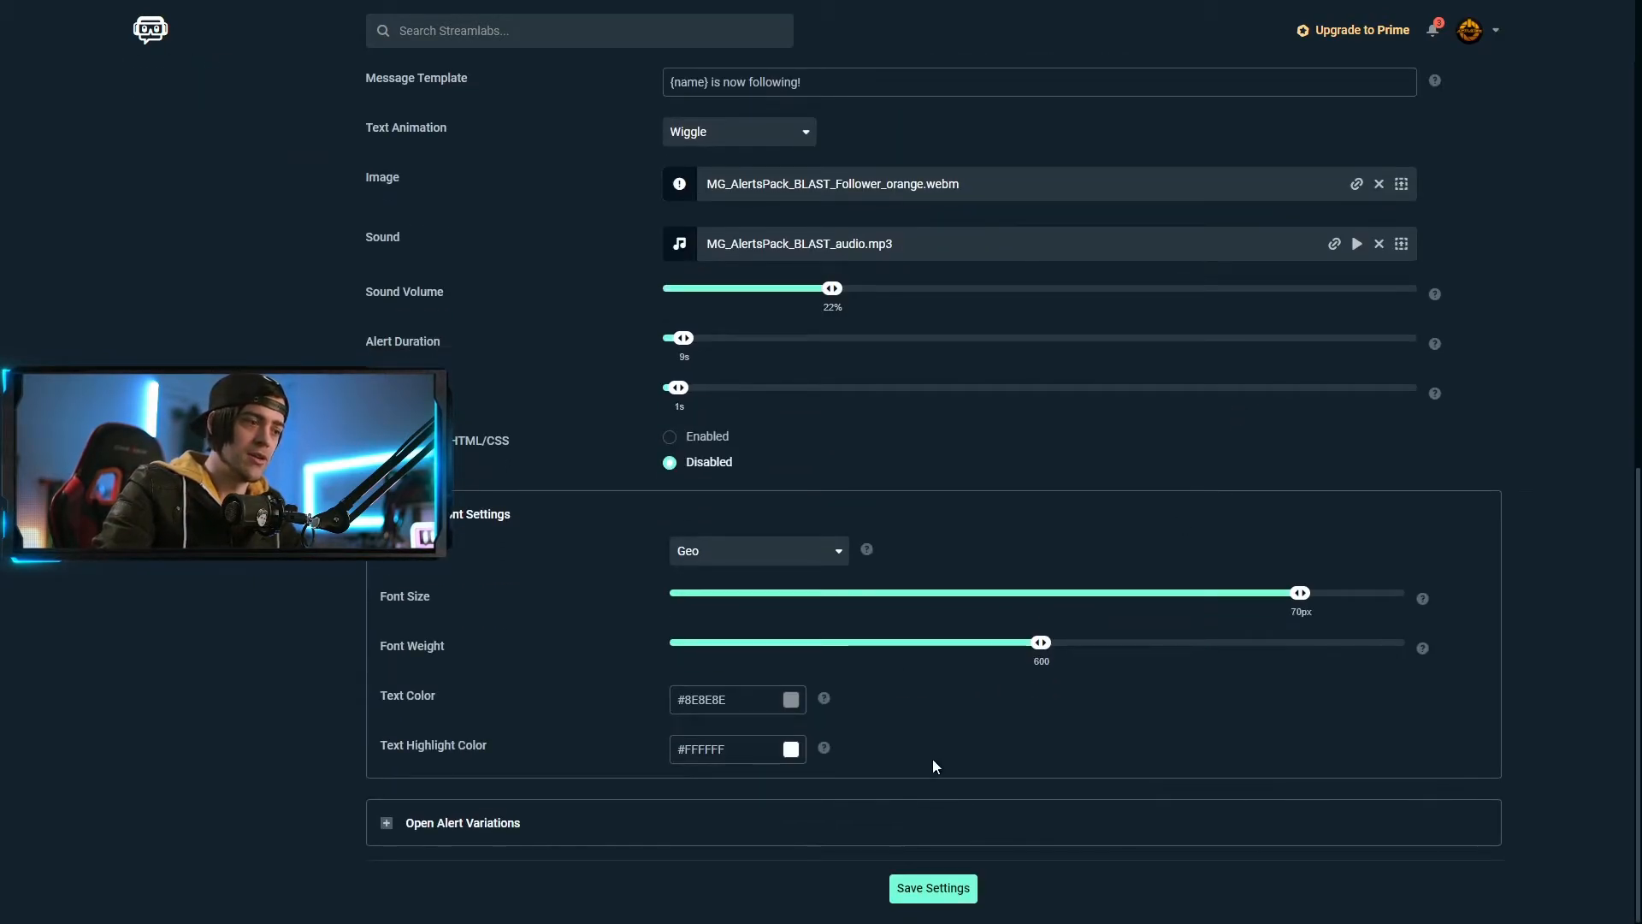
{"action": "left_click", "coordinate": [962, 897]}
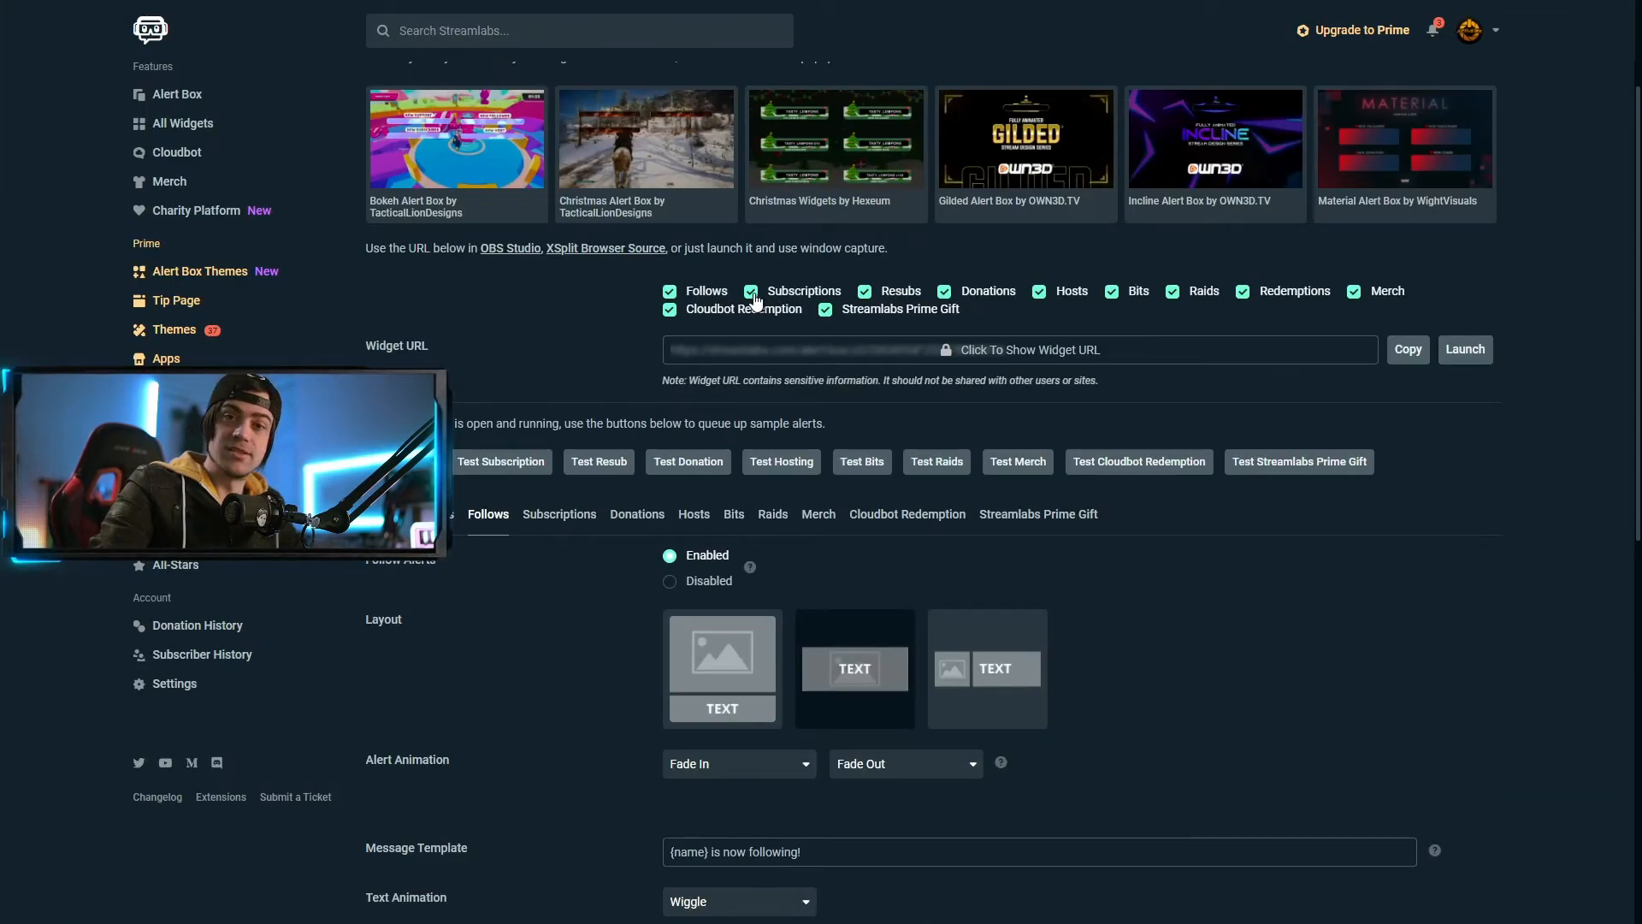
Uncheck every alert type except Follows so the widget URL covers follow alerts only
{"action": "left_click", "coordinate": [751, 291]}
{"action": "left_click", "coordinate": [825, 309]}
{"action": "left_click", "coordinate": [944, 292]}
{"action": "left_click", "coordinate": [1039, 292]}
{"action": "left_click", "coordinate": [1112, 292]}
{"action": "left_click", "coordinate": [1172, 292]}
{"action": "left_click", "coordinate": [1242, 291]}
{"action": "left_click", "coordinate": [1353, 292]}
{"action": "left_click", "coordinate": [670, 310]}
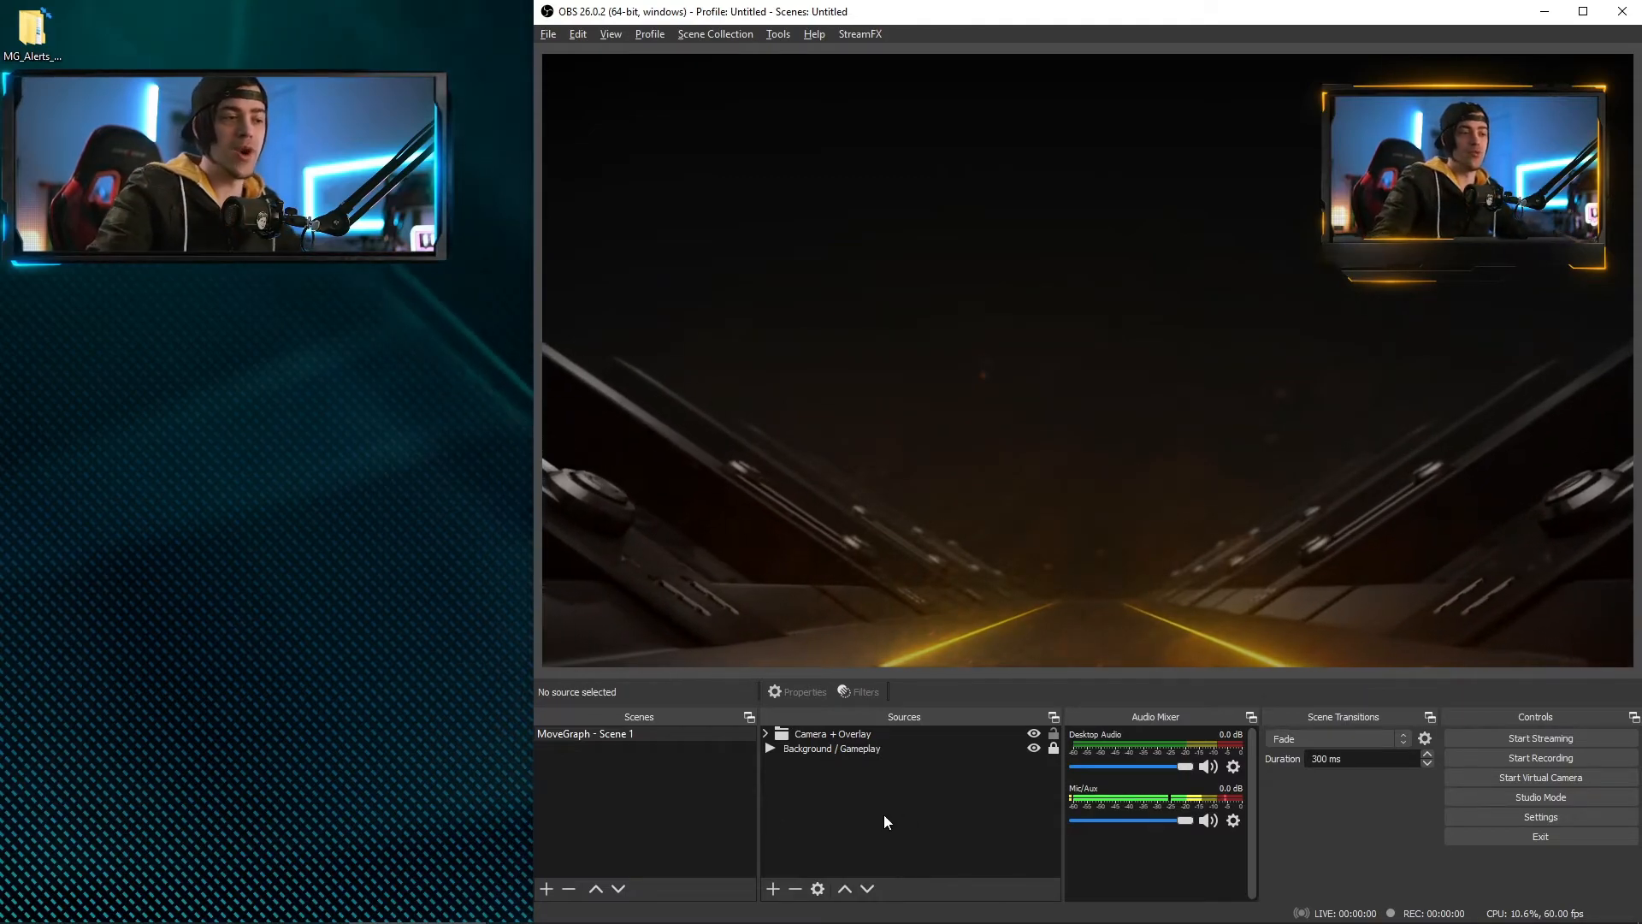
Add a browser source named 'Blast Alert - Follower' to the scene
{"action": "right_click", "coordinate": [842, 816]}
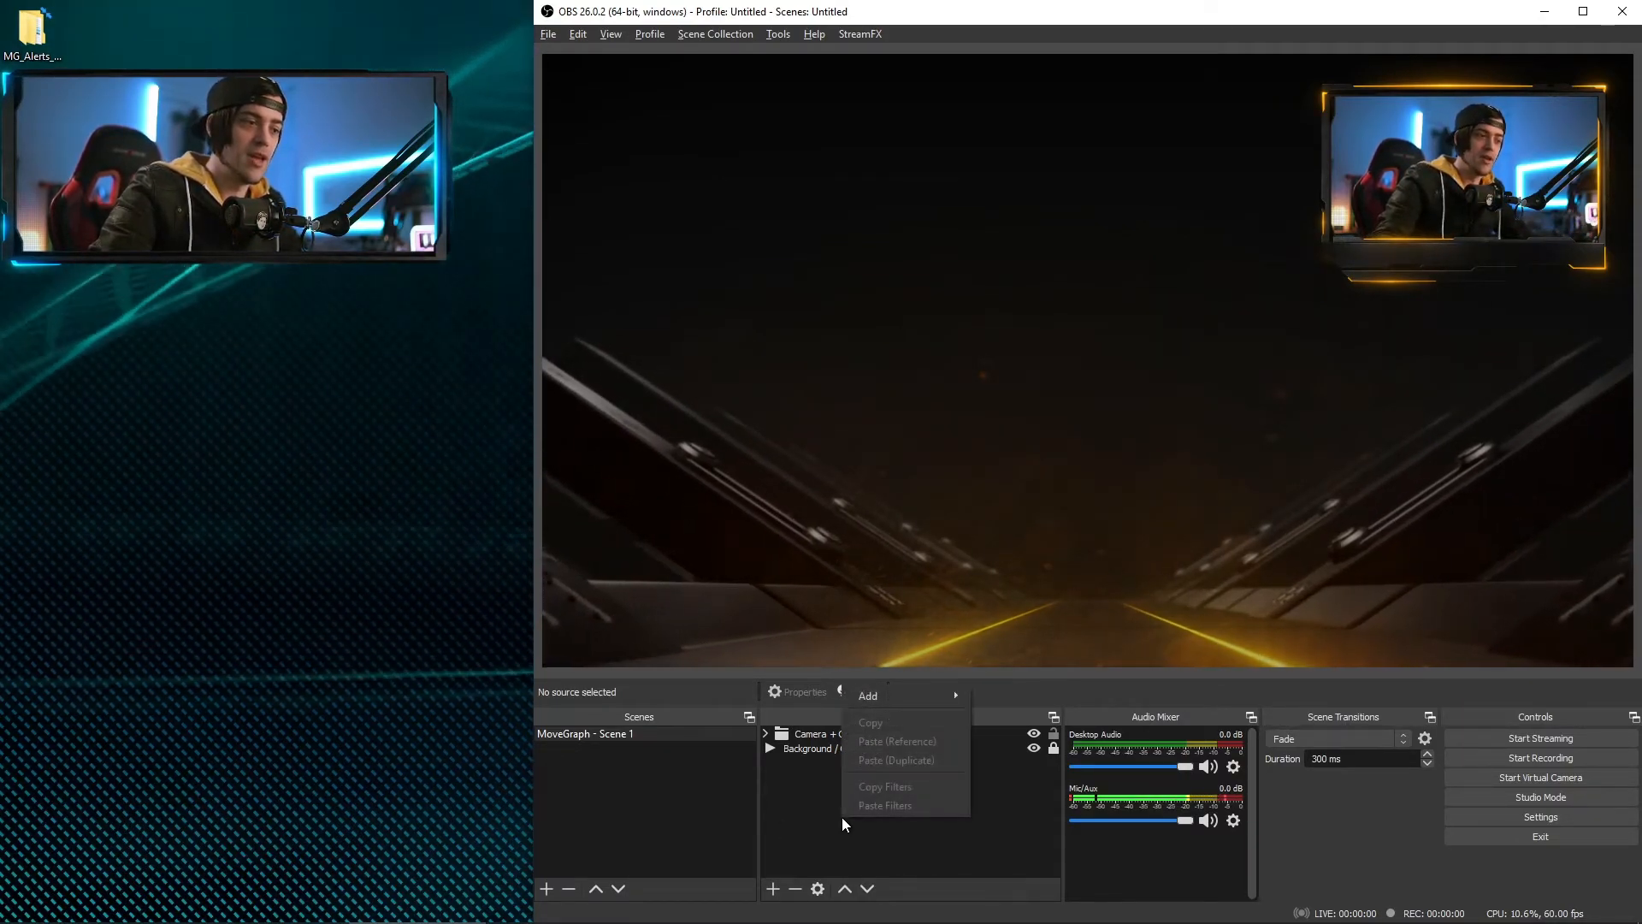
{"action": "mouse_move", "coordinate": [876, 692]}
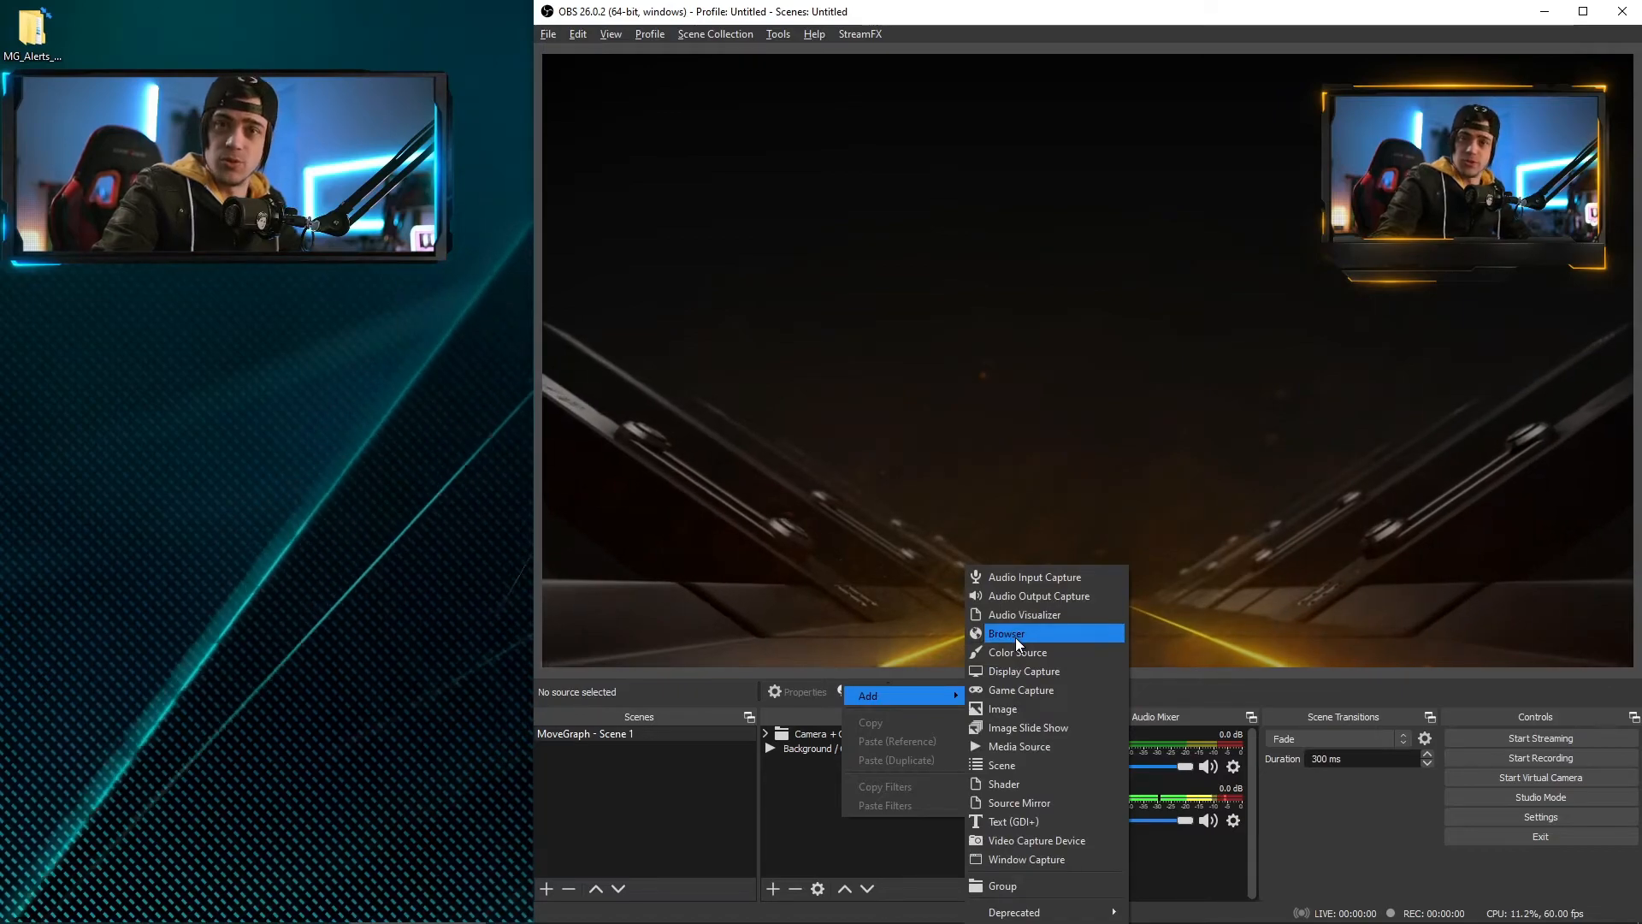
{"action": "left_click", "coordinate": [1016, 640]}
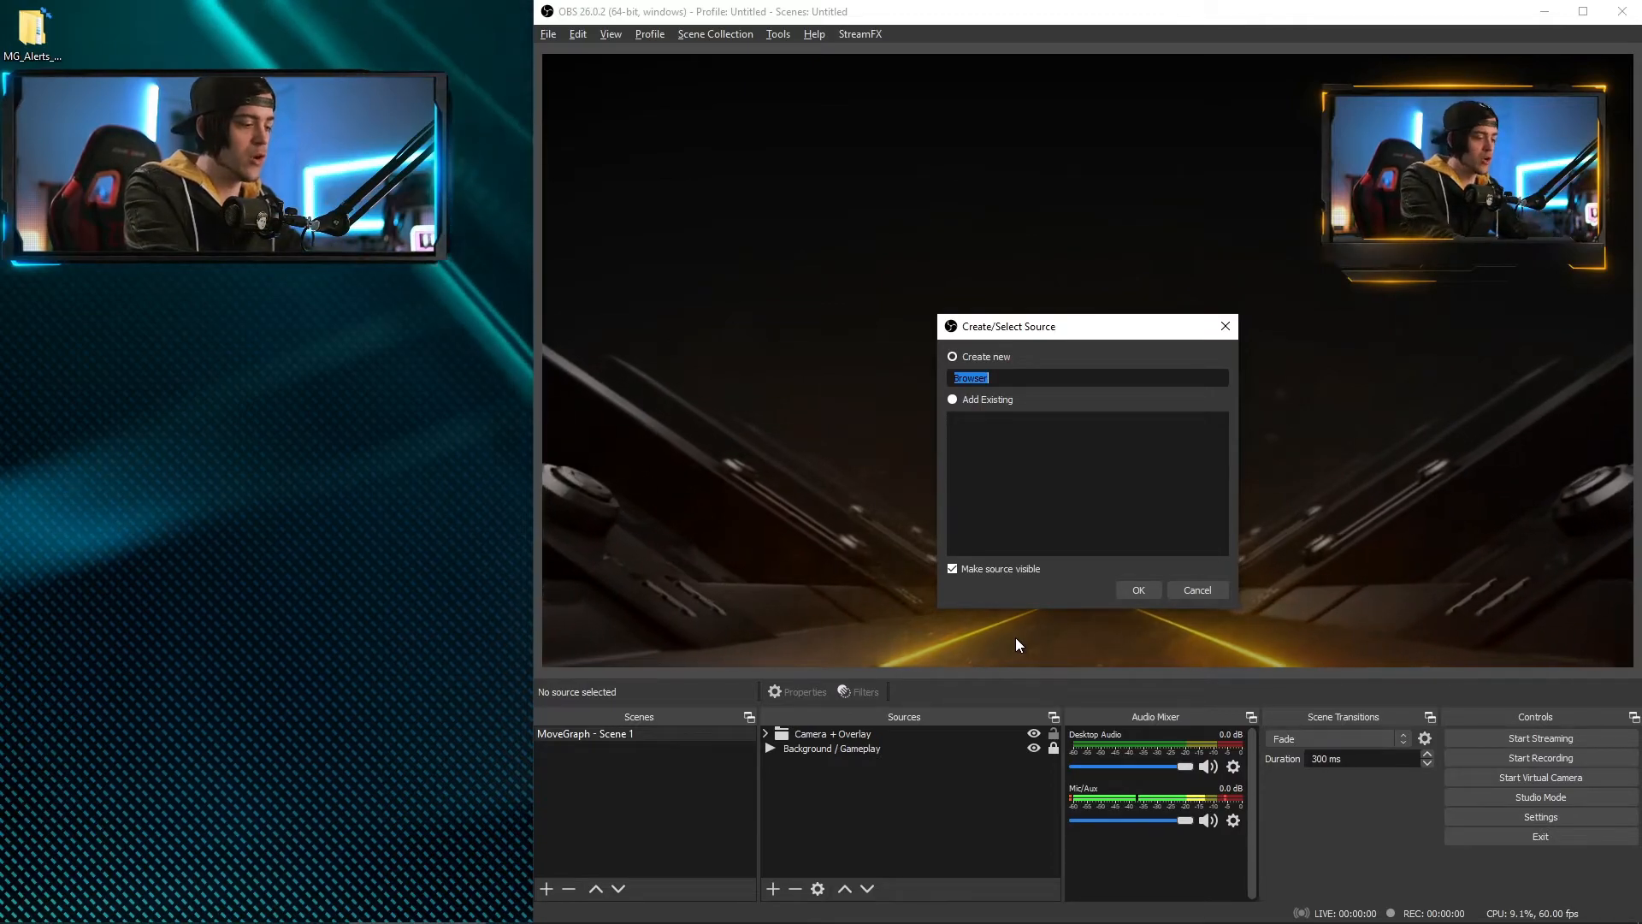
{"action": "type", "text": "Blast Alert"}
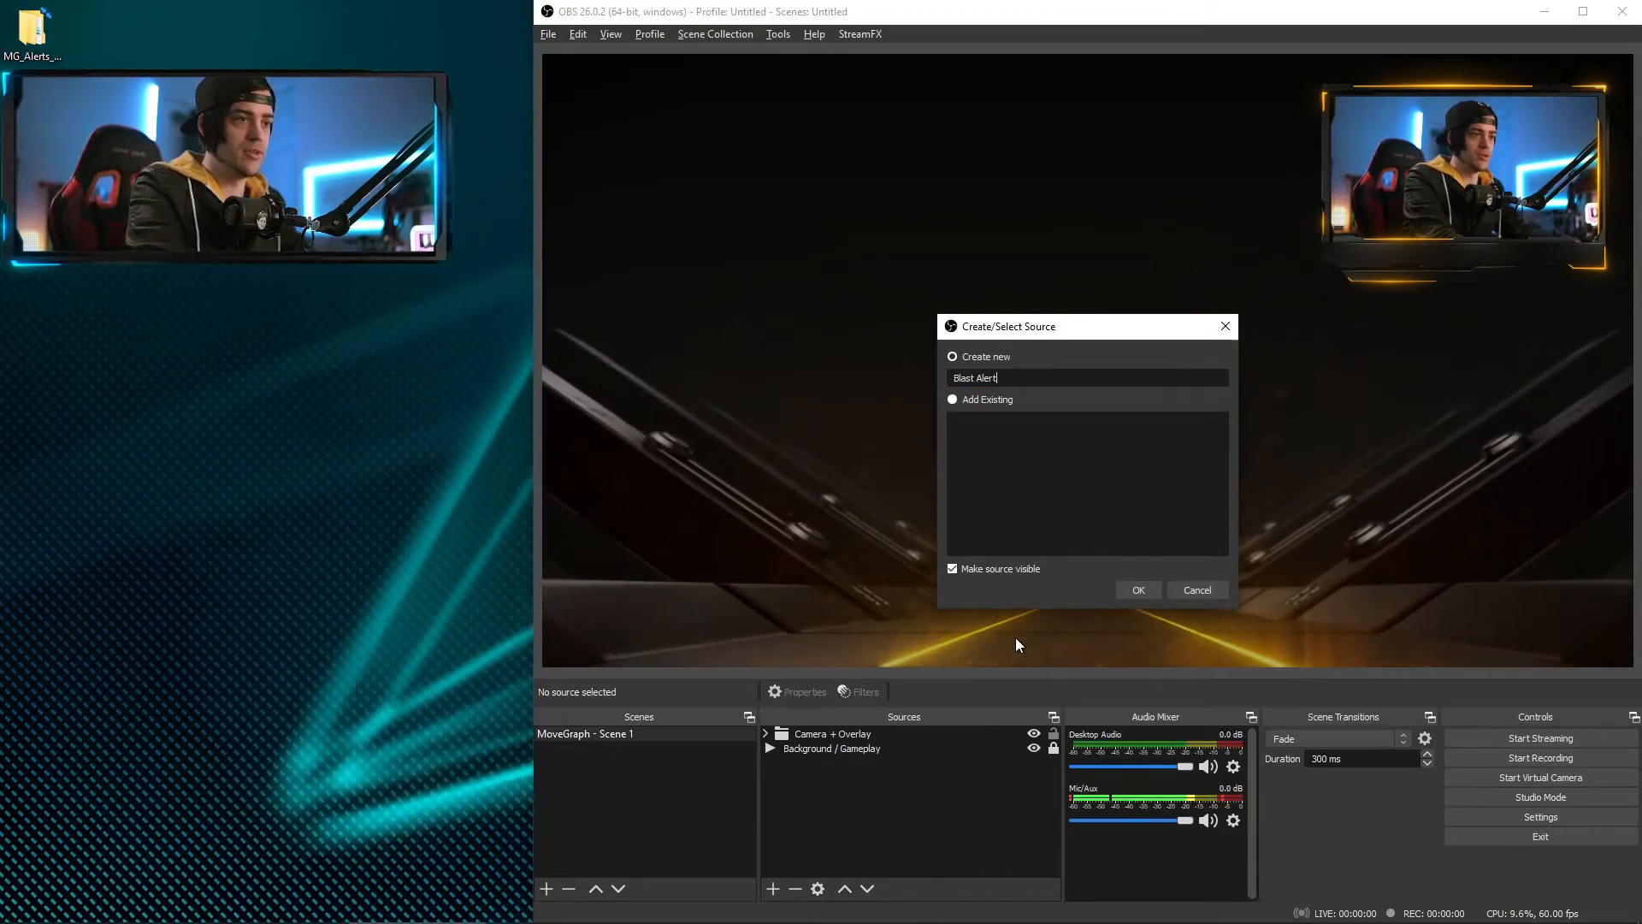
{"action": "type", "text": "Follower"}
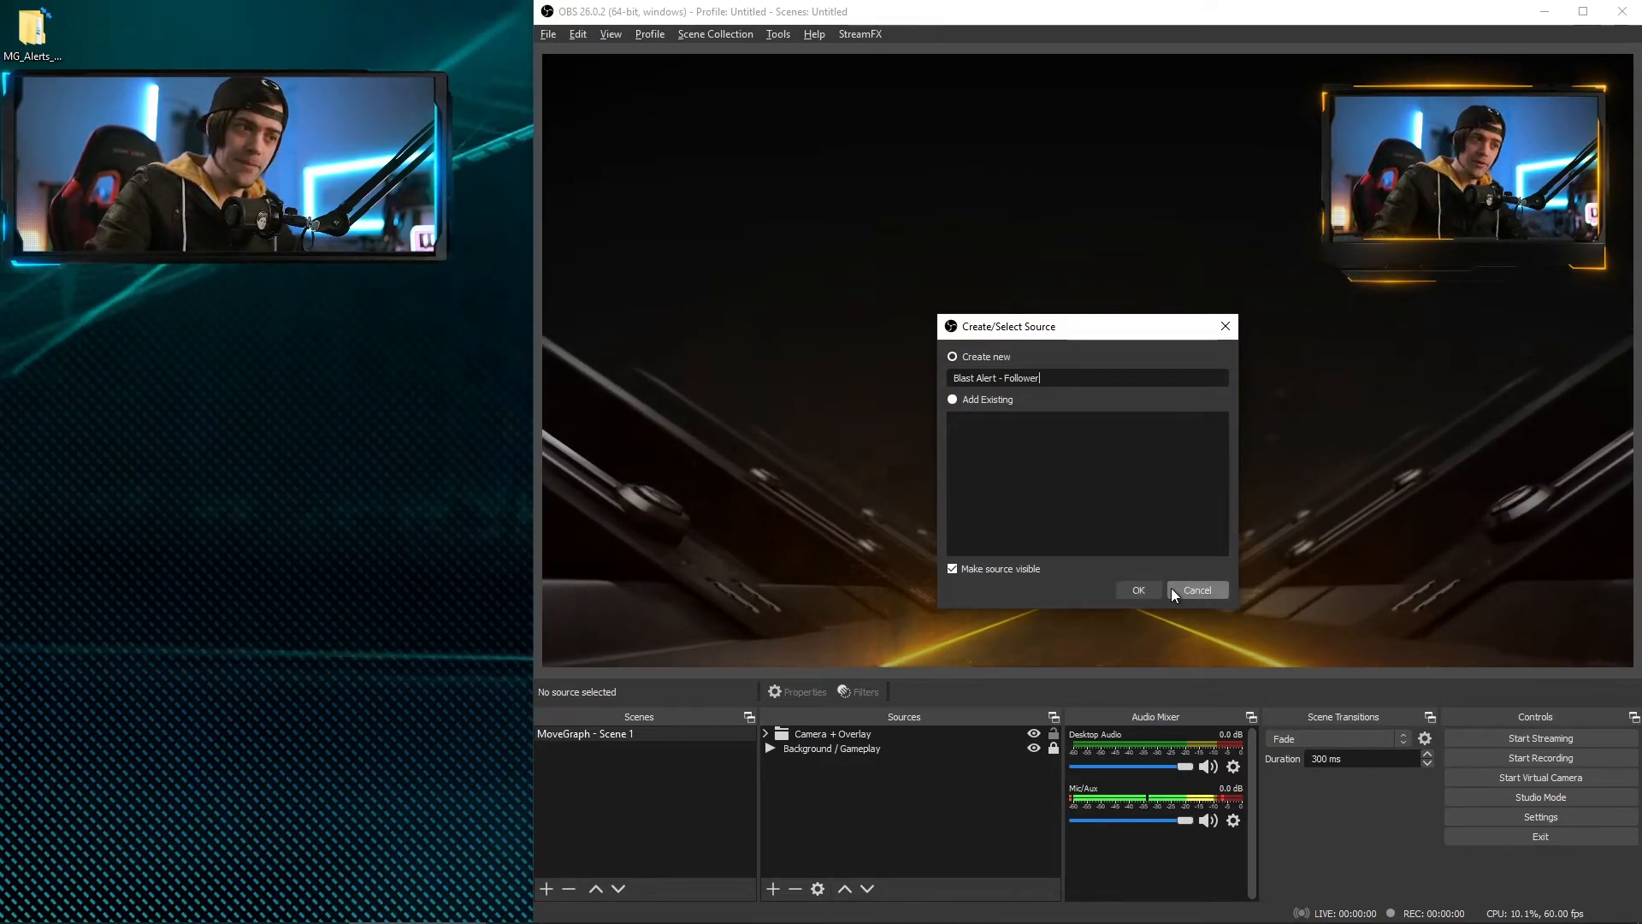
{"action": "left_click", "coordinate": [1150, 590]}
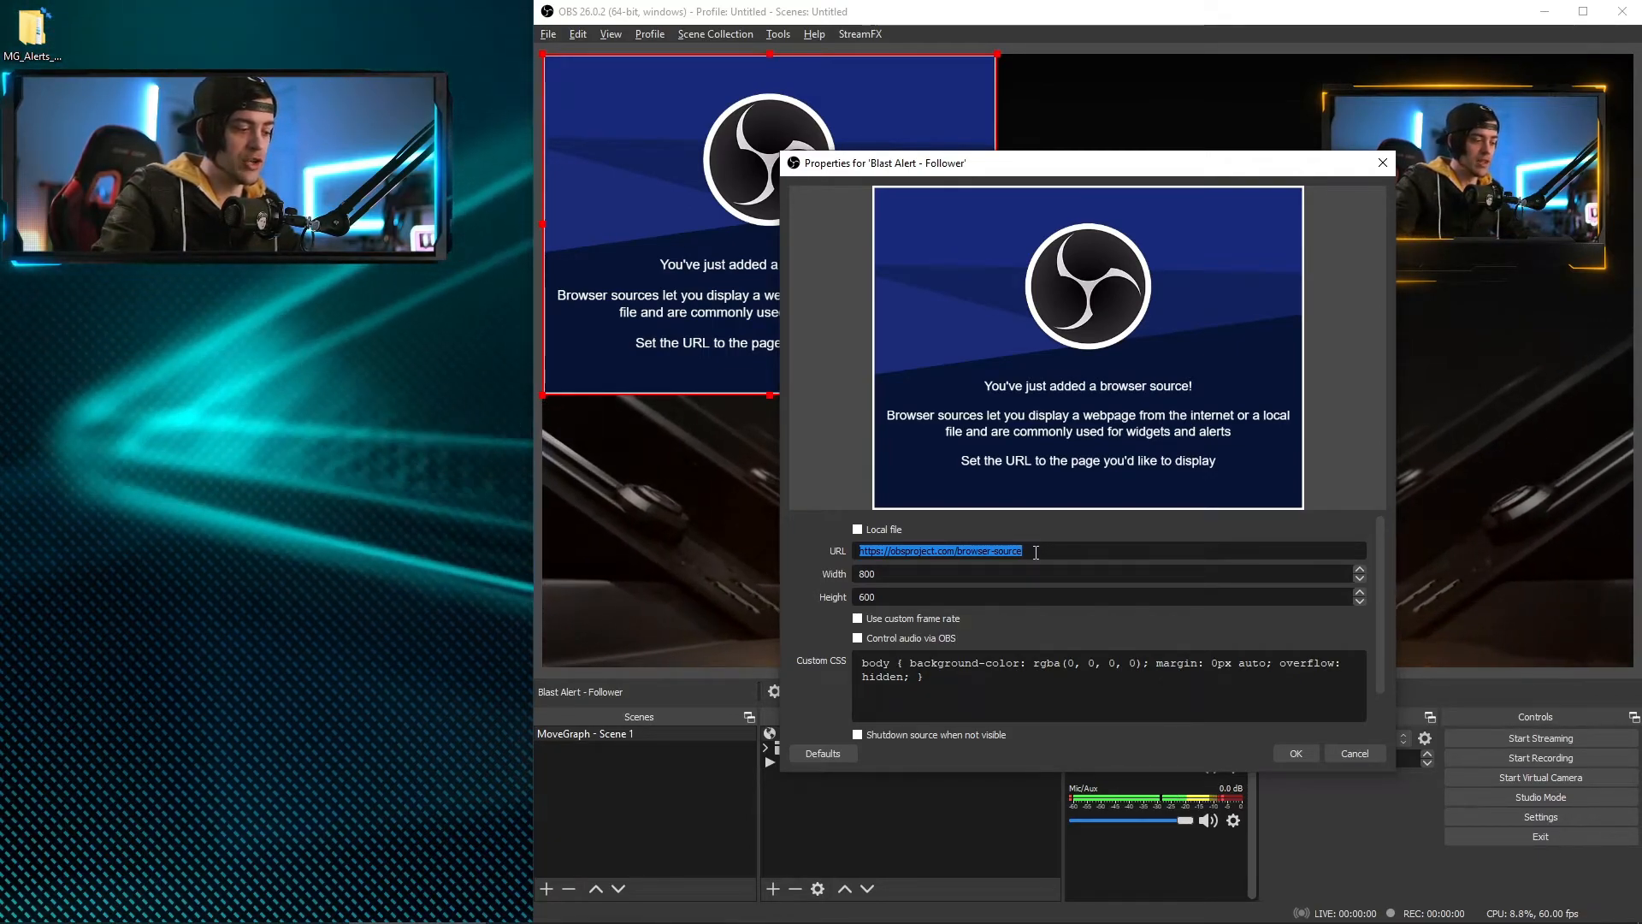
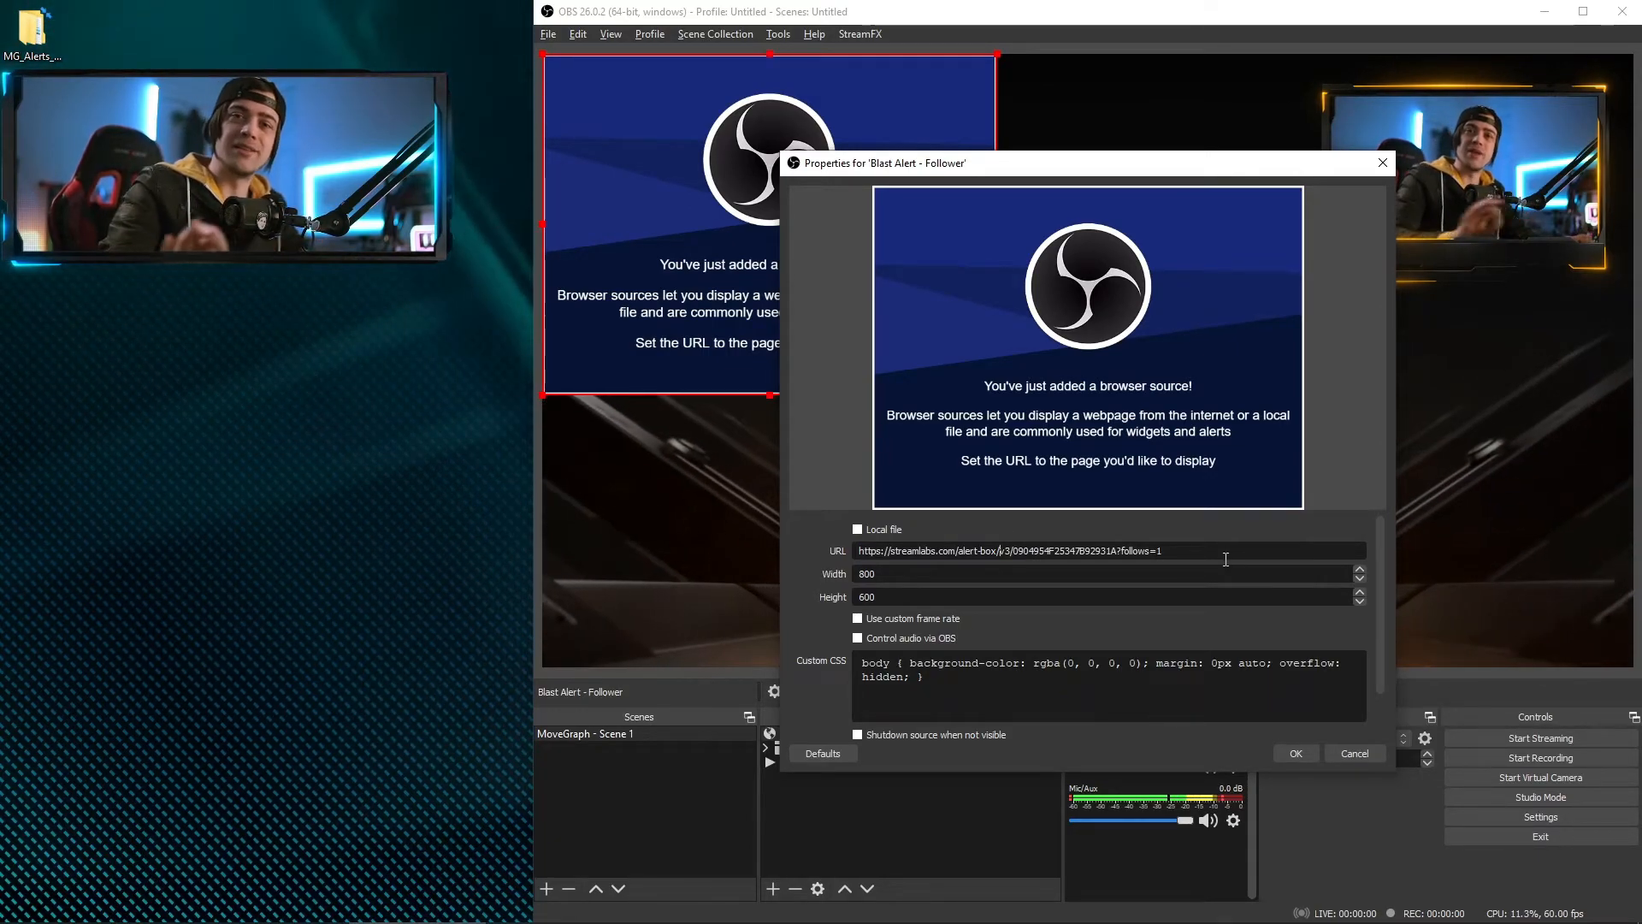
Replace the source's default URL with the copied Streamlabs follows-only alert box URL and apply
{"action": "key", "text": "ctrl+a"}
{"action": "key", "text": "BackSpace"}
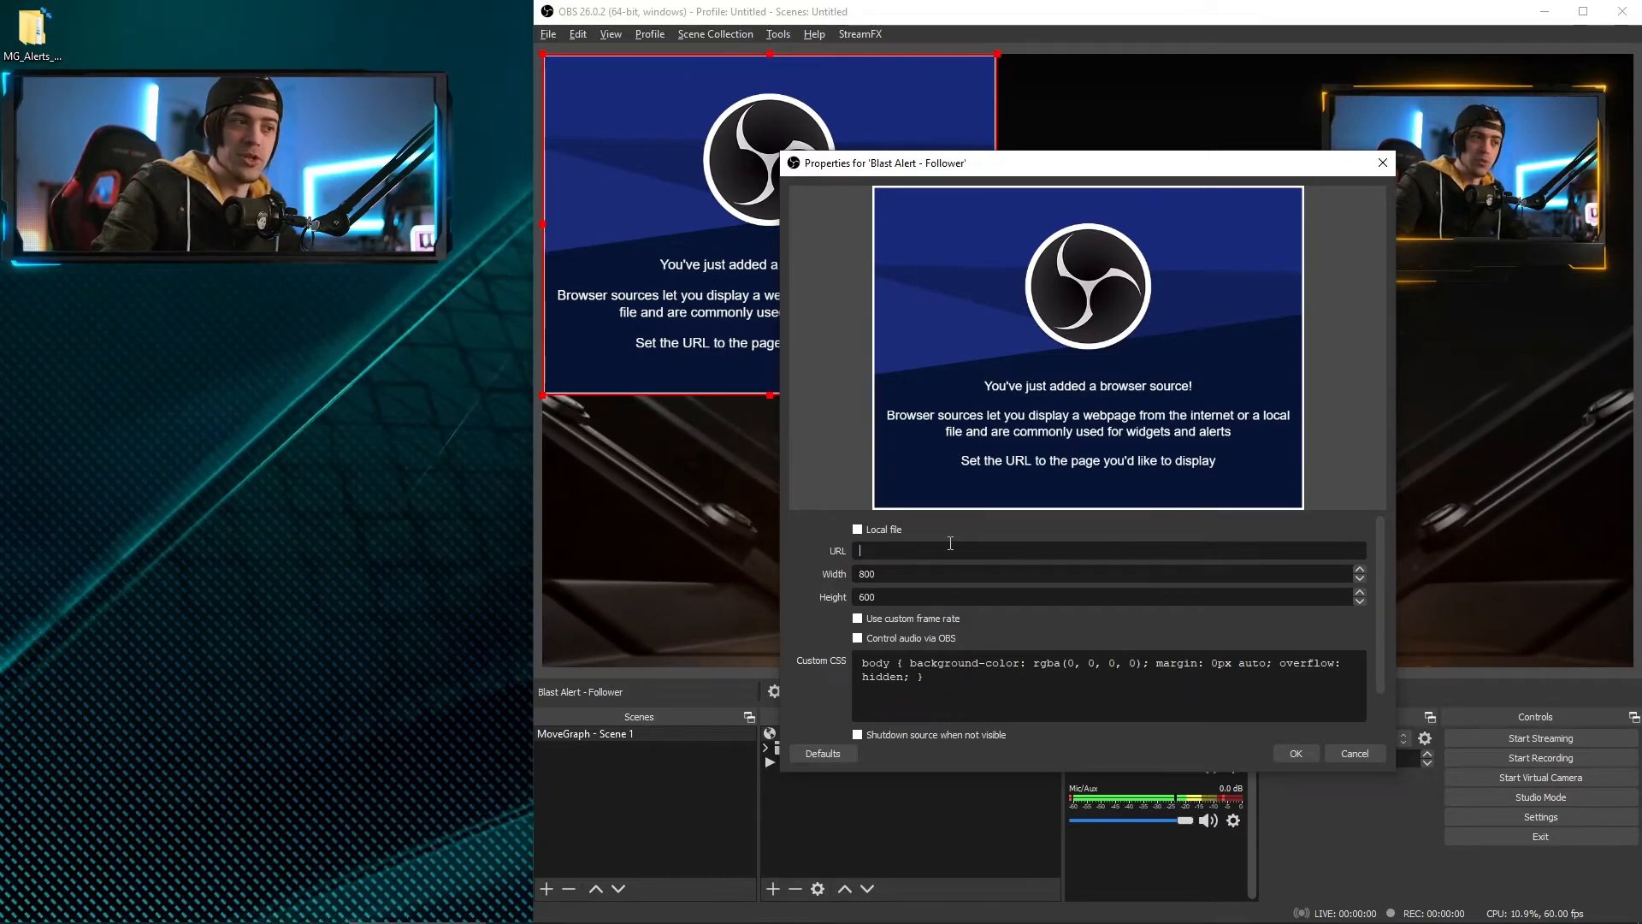
{"action": "right_click", "coordinate": [936, 549]}
{"action": "left_click", "coordinate": [983, 638]}
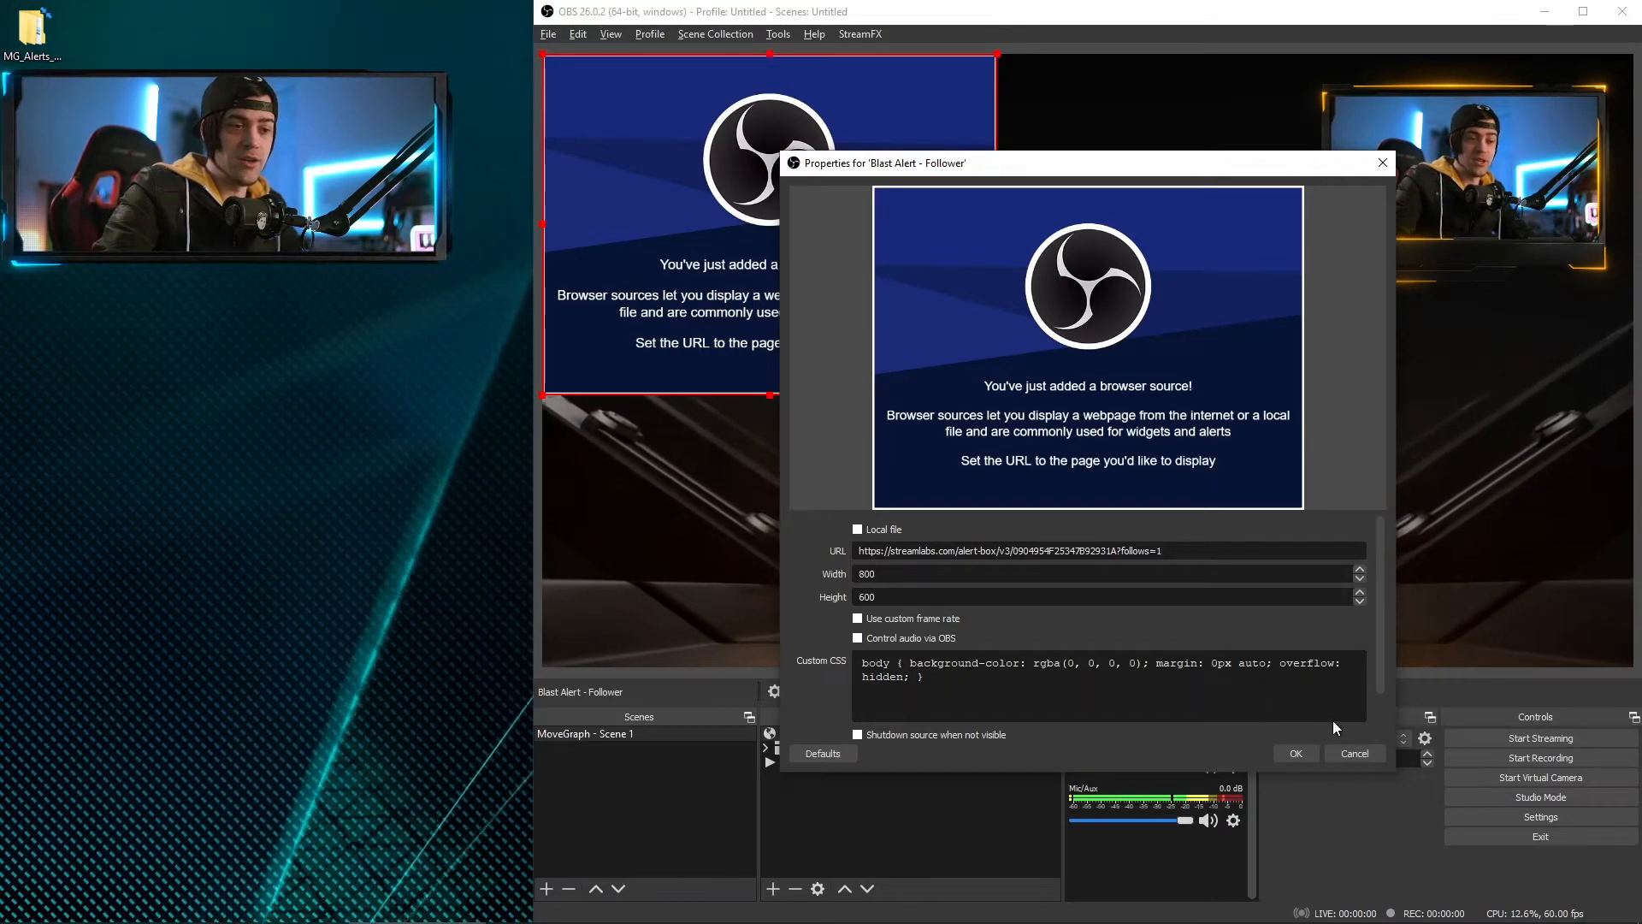
{"action": "left_click", "coordinate": [1292, 754]}
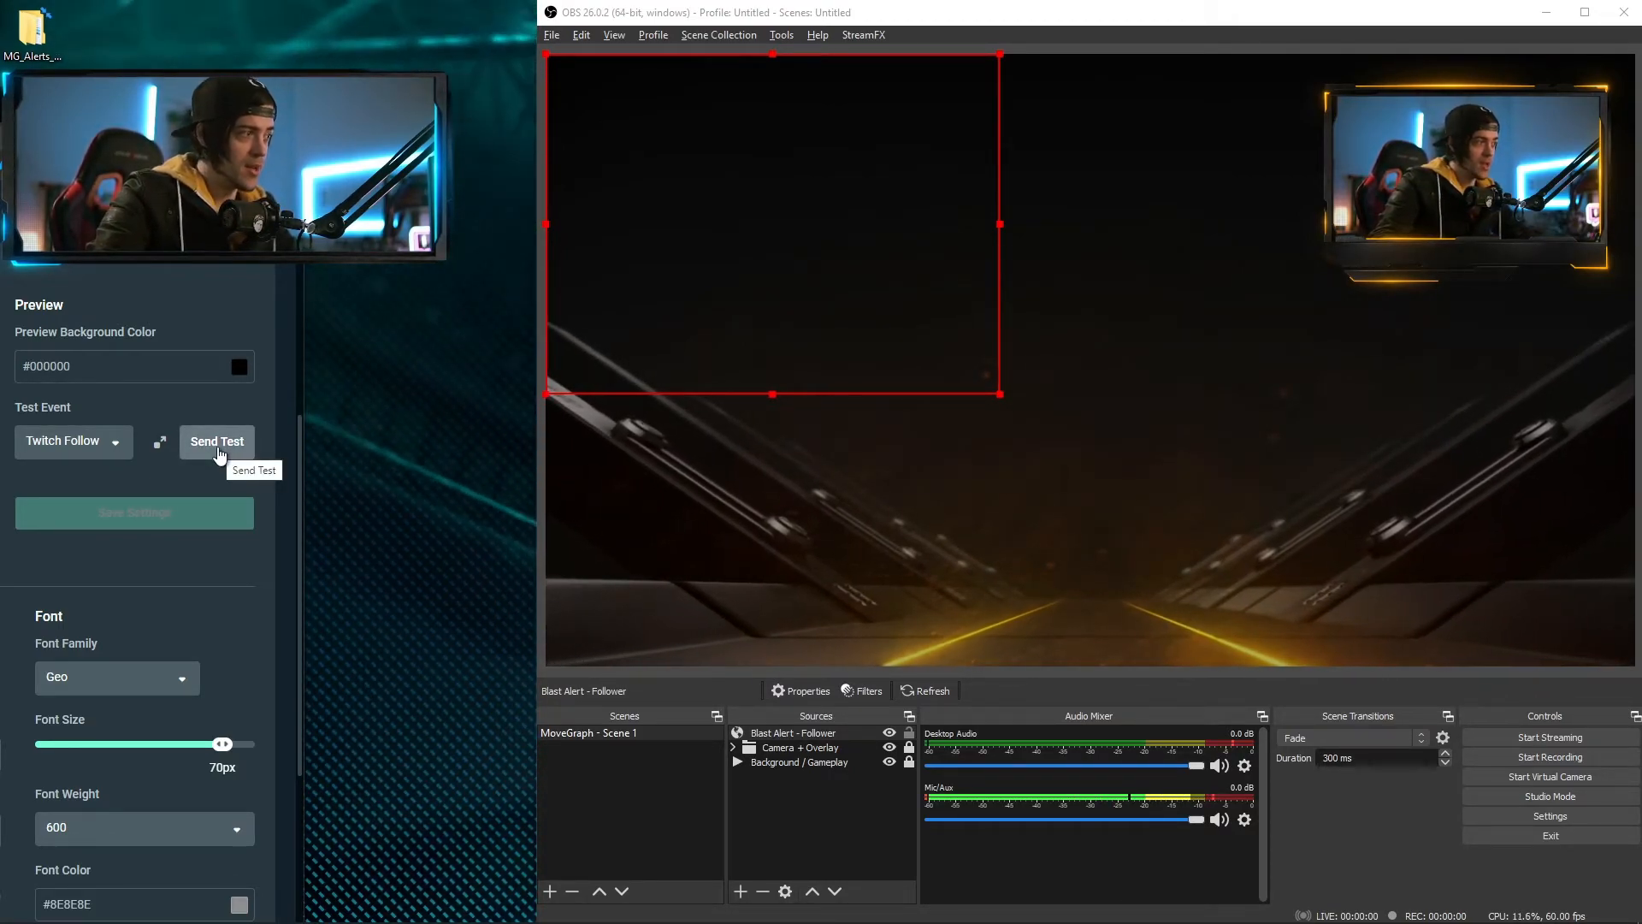
Send a Twitch Follow test alert and watch it play in the OBS preview
{"action": "left_click", "coordinate": [219, 453]}
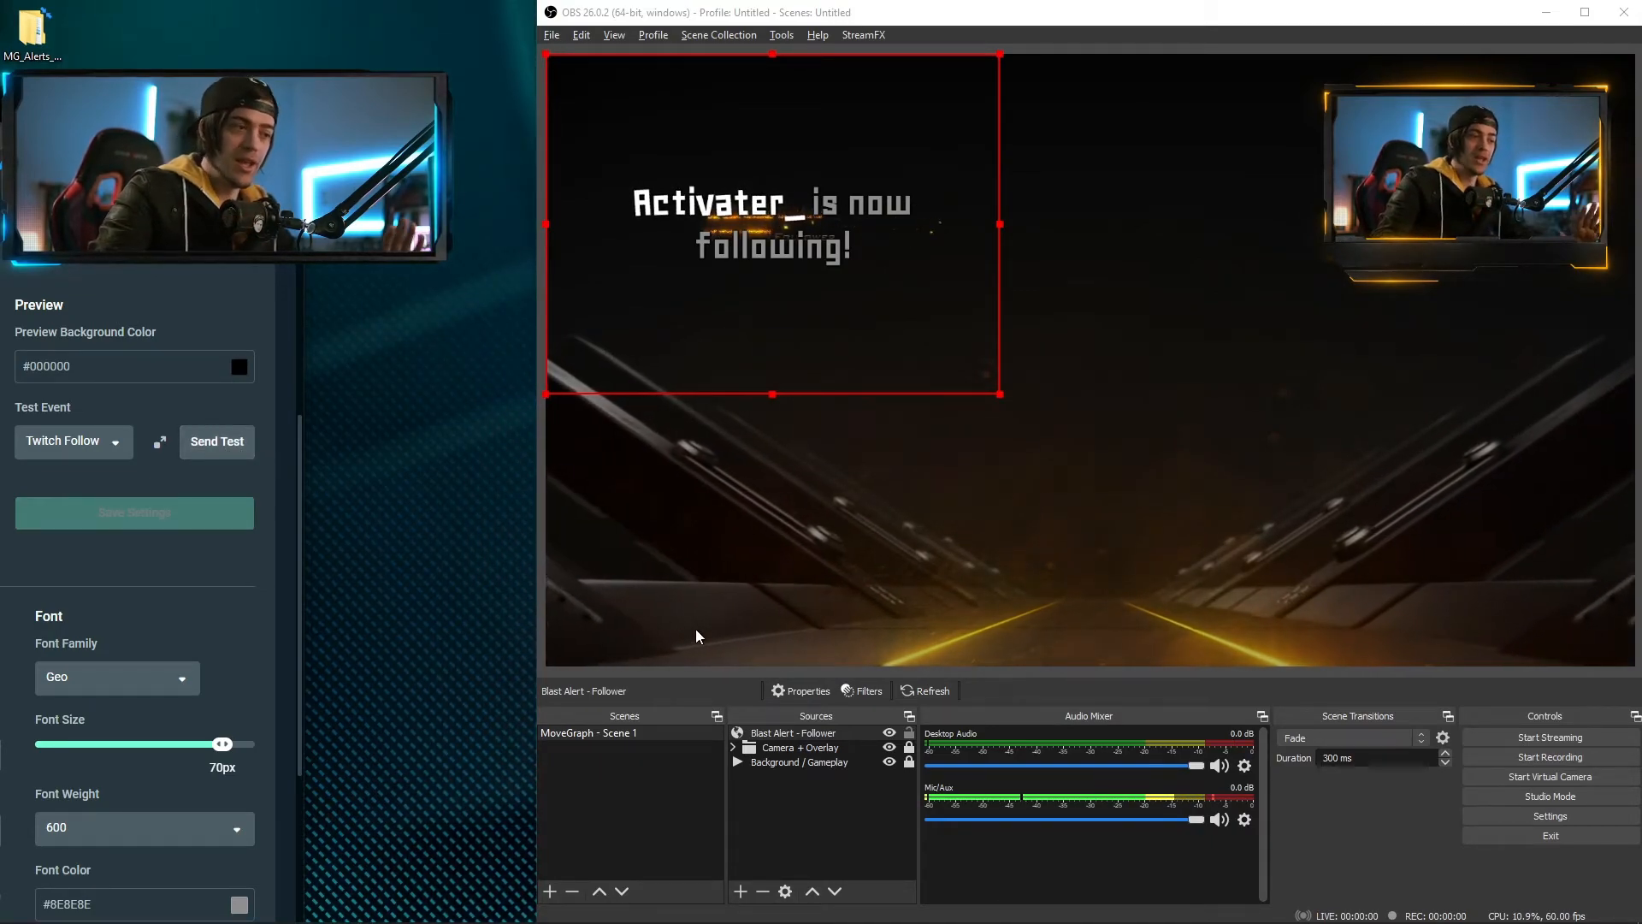
Resize the Blast Alert - Follower source to width 1920 and height 1080
{"action": "double_click", "coordinate": [779, 735]}
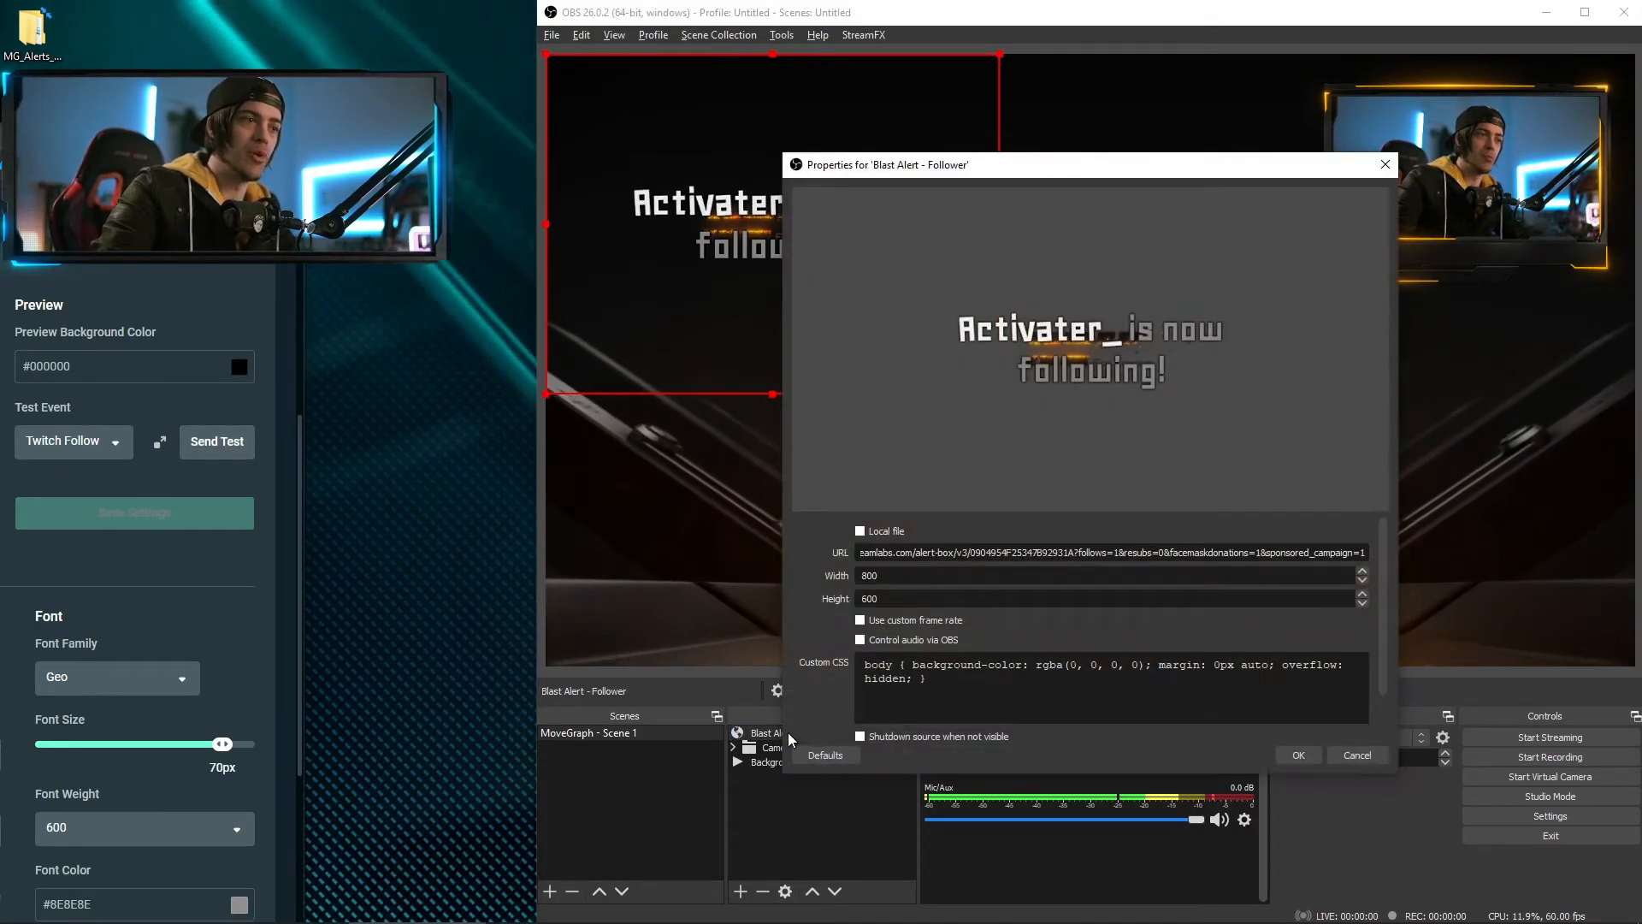
{"action": "double_click", "coordinate": [903, 580]}
{"action": "type", "text": "19"}
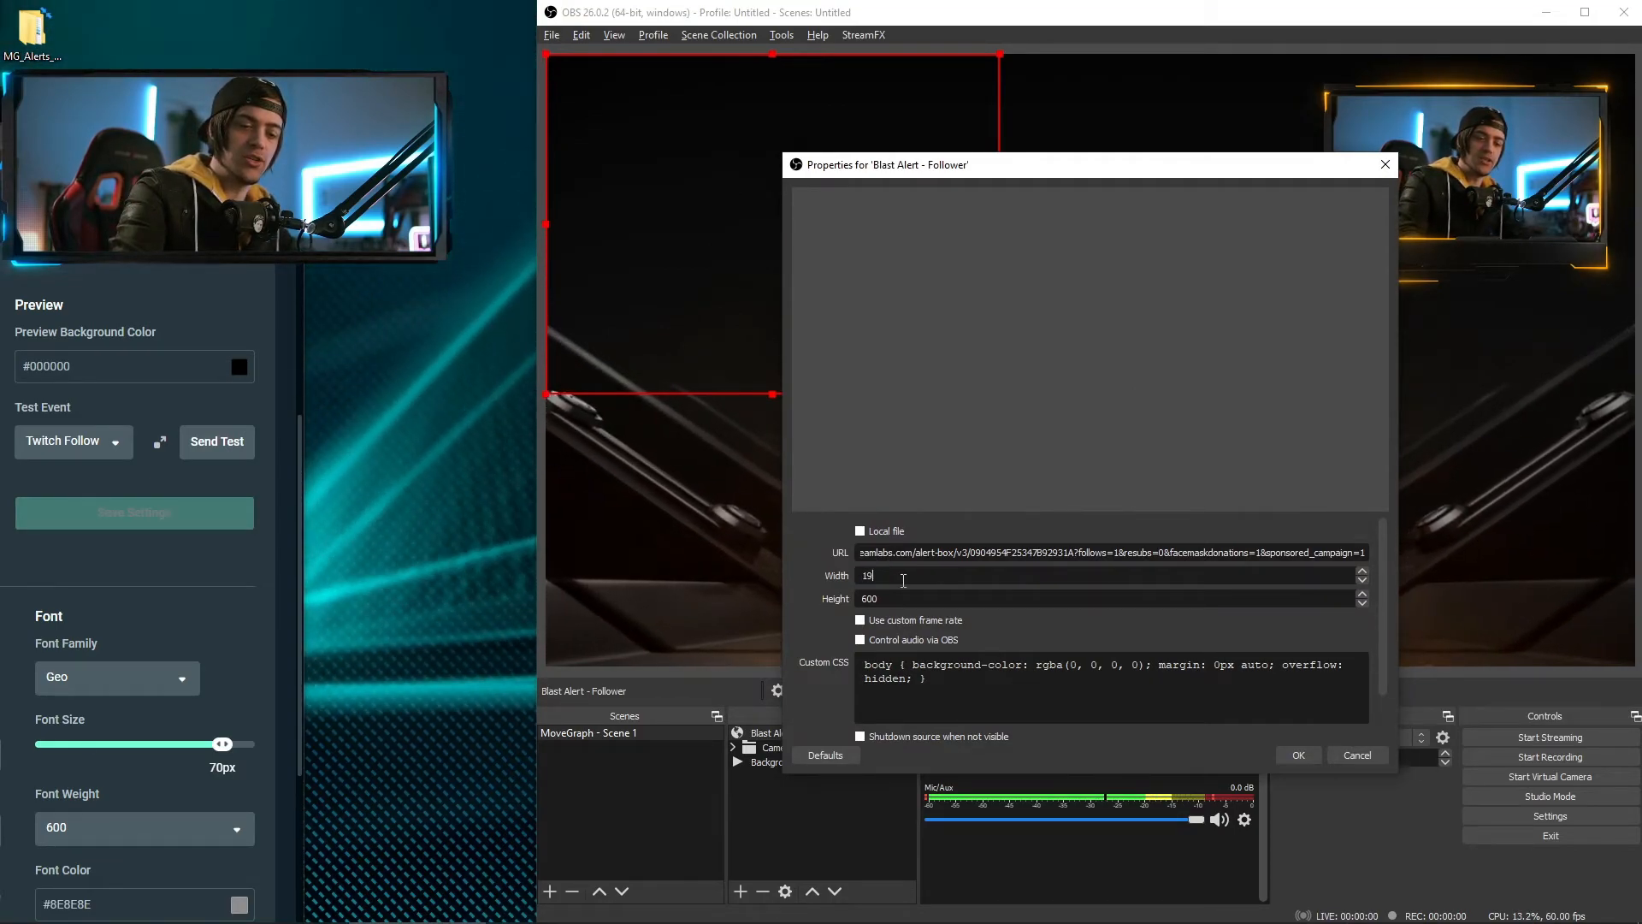
{"action": "type", "text": "20"}
{"action": "key", "text": "Tab"}
{"action": "type", "text": "110"}
{"action": "key", "text": "BackSpace"}
{"action": "key", "text": "BackSpace"}
{"action": "type", "text": "080"}
{"action": "key", "text": "Return"}
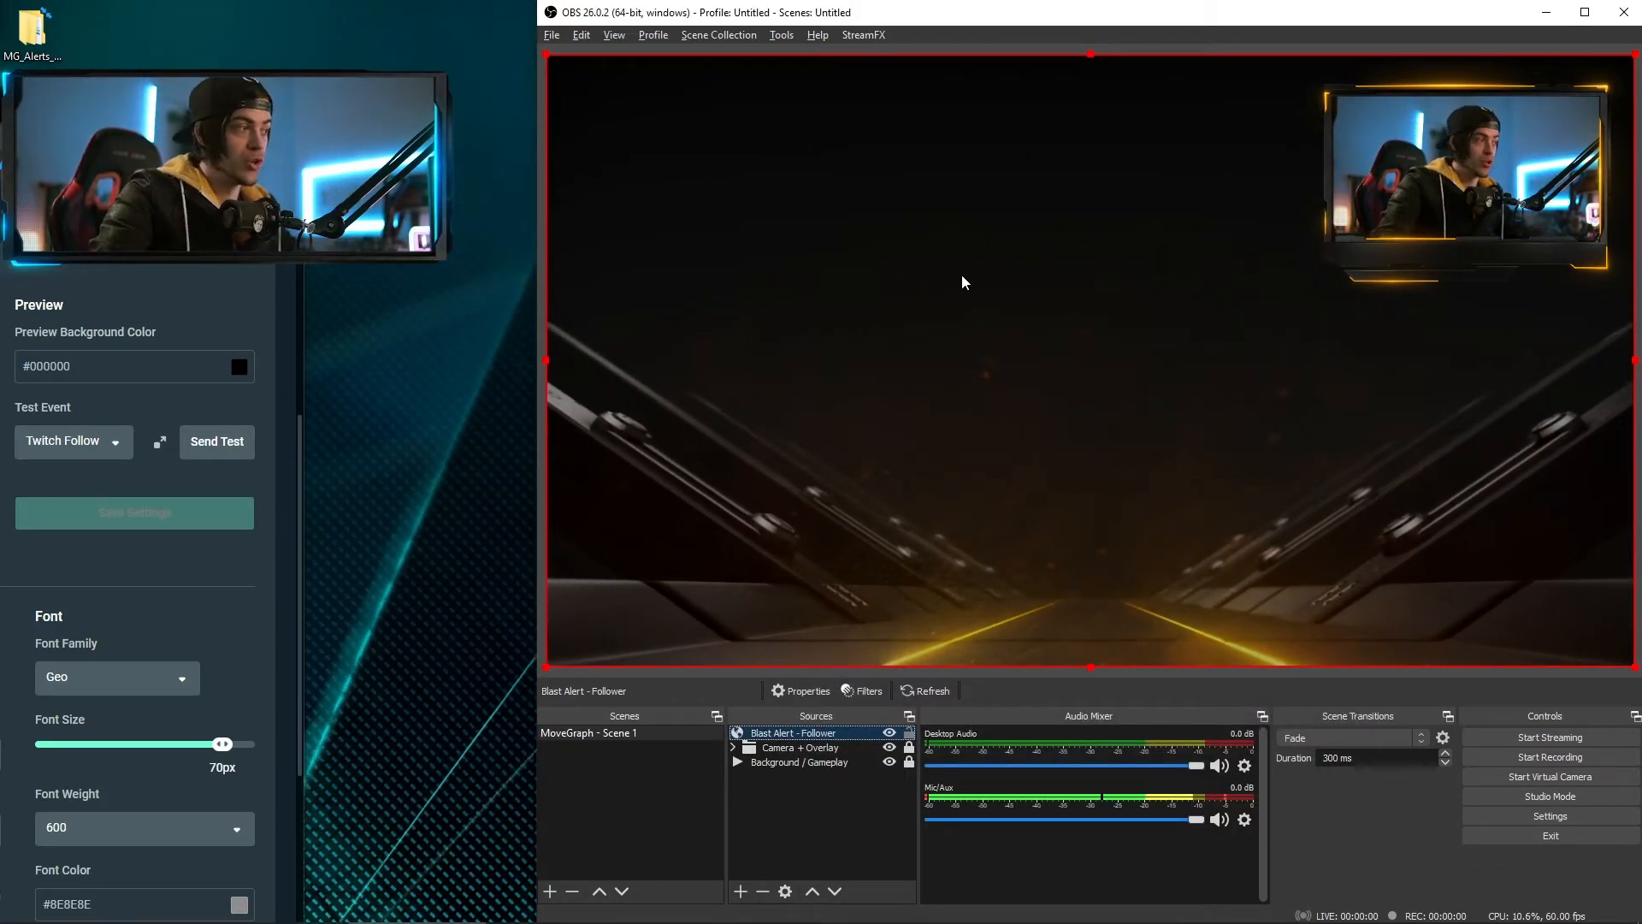
Send test follows and drag the full-canvas alert source up and left in the preview
{"action": "left_click", "coordinate": [232, 453]}
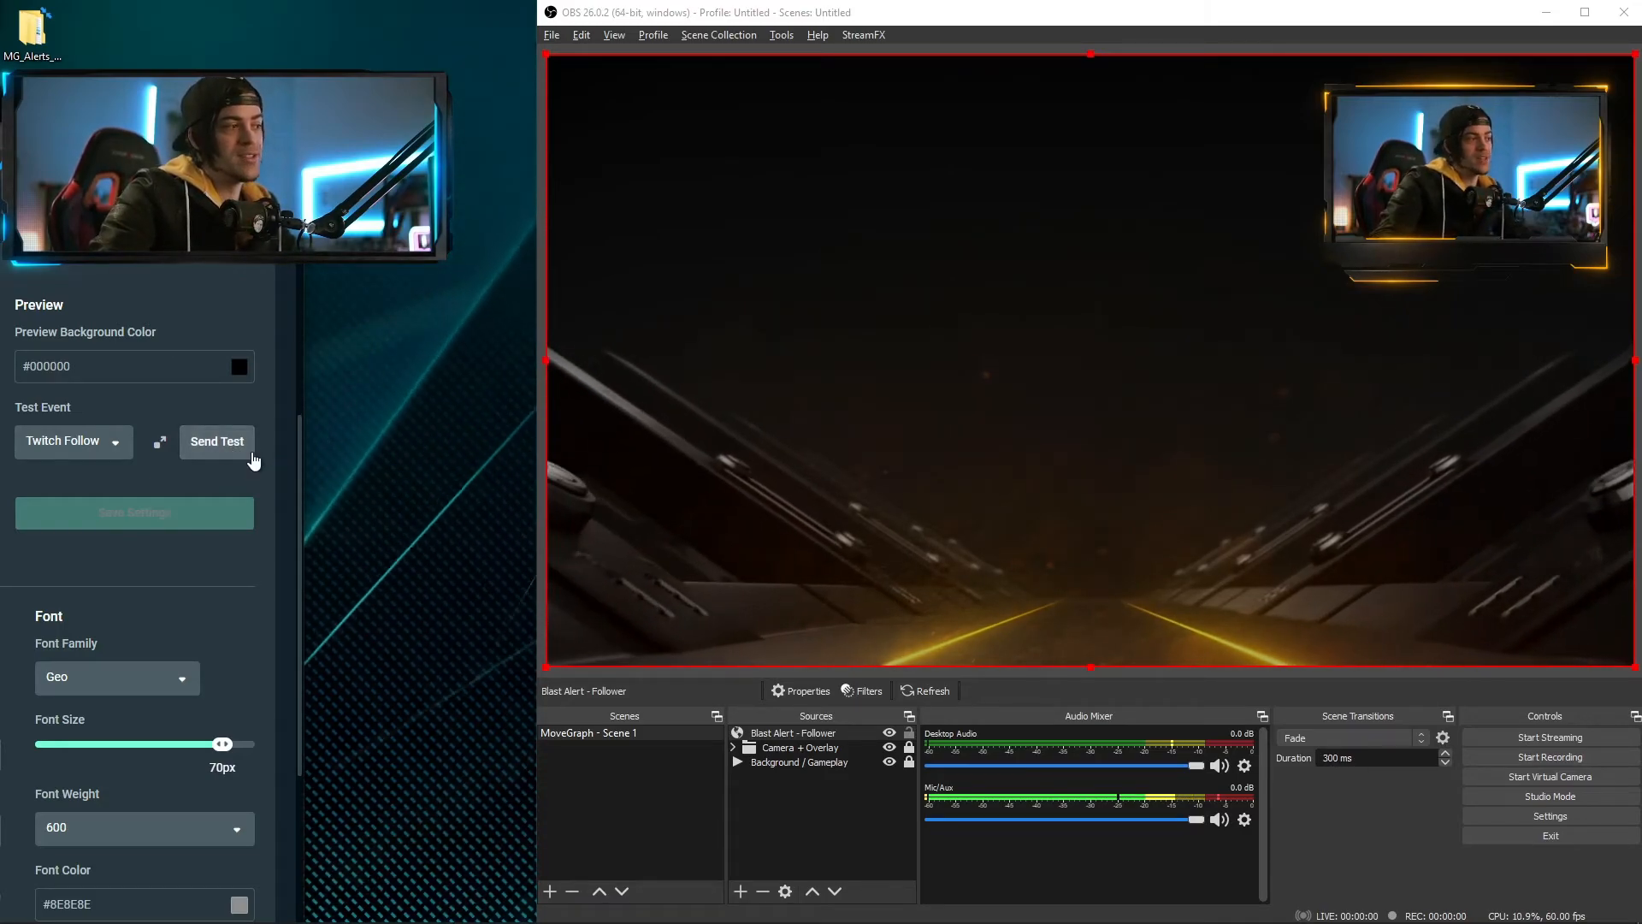
{"action": "left_click", "coordinate": [242, 458]}
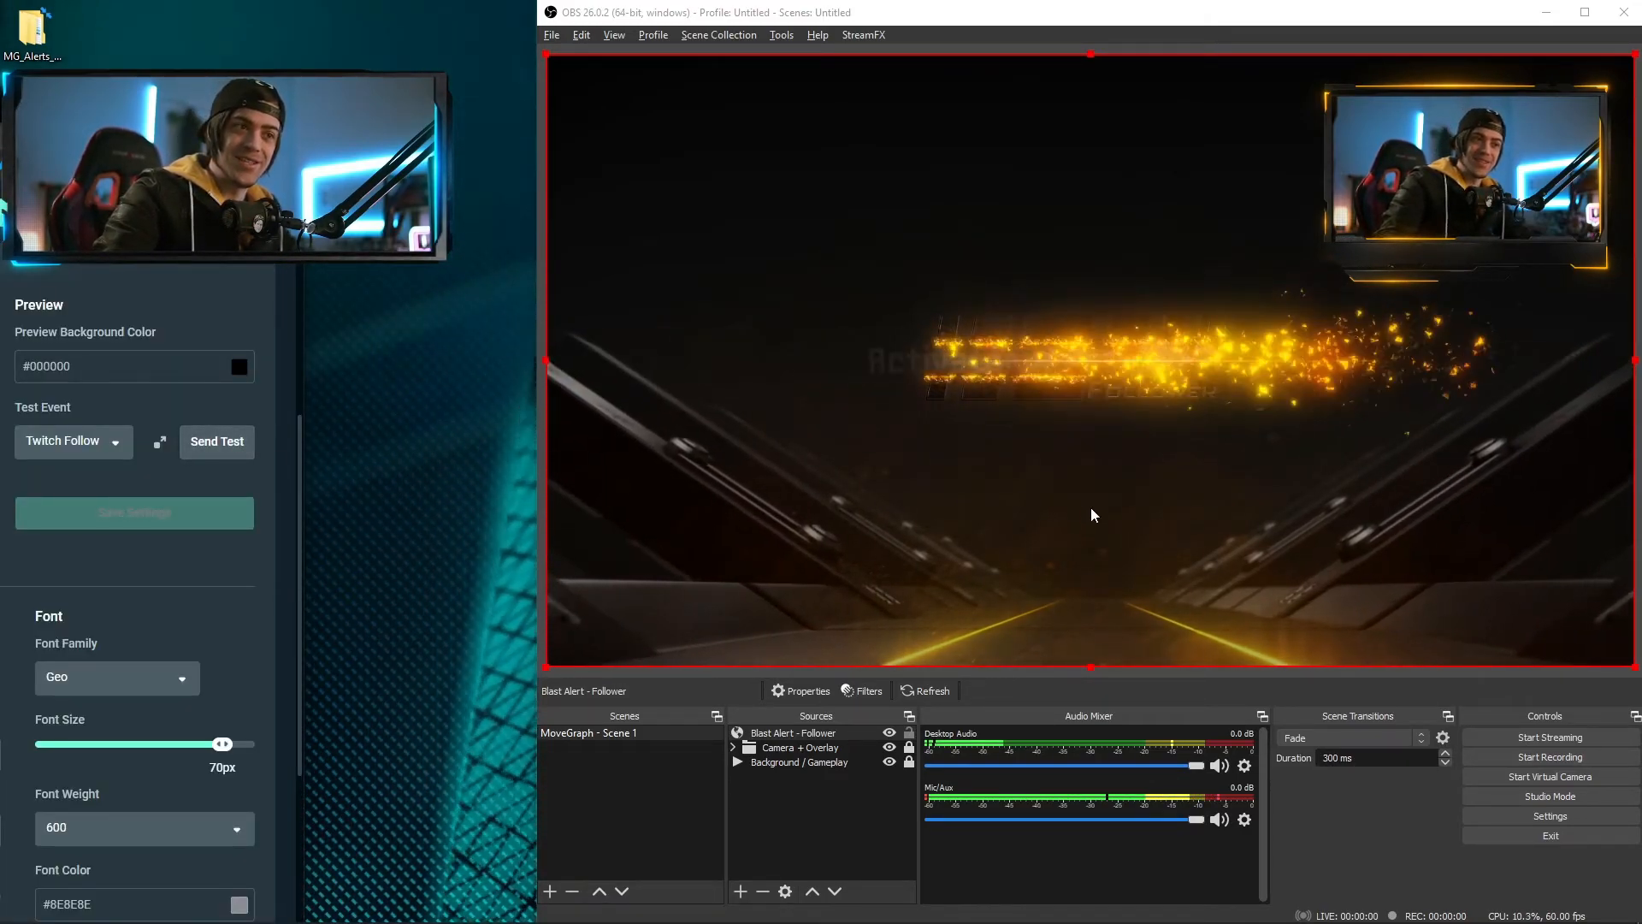
{"action": "left_click_drag", "start_coordinate": [1355, 552], "coordinate": [1068, 345]}
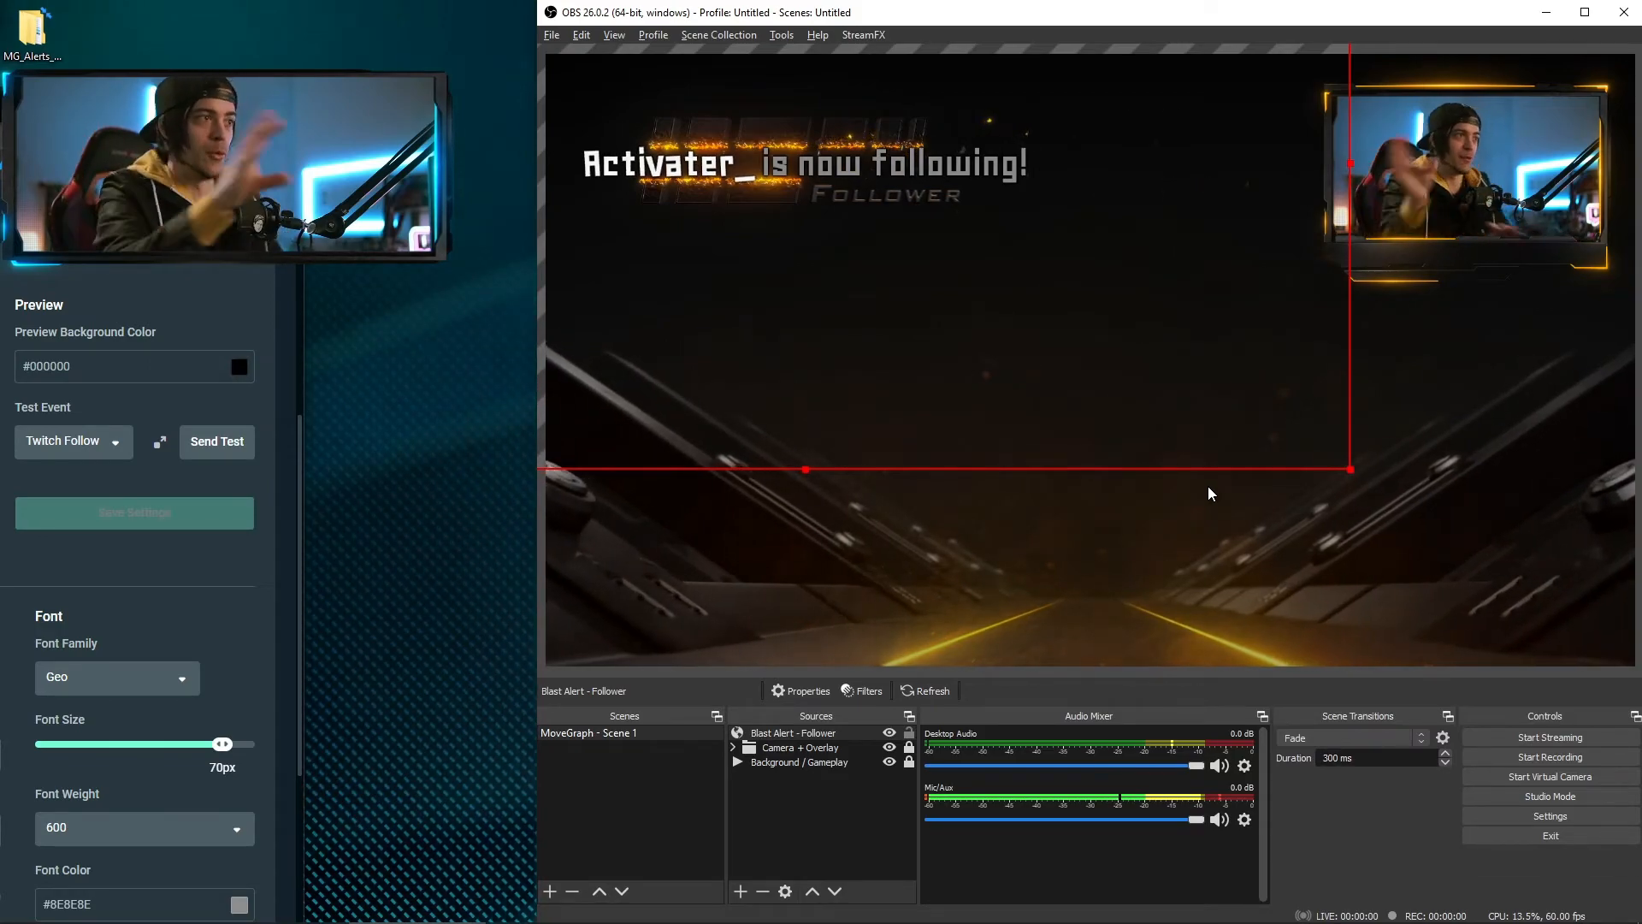
{"action": "left_click", "coordinate": [248, 448]}
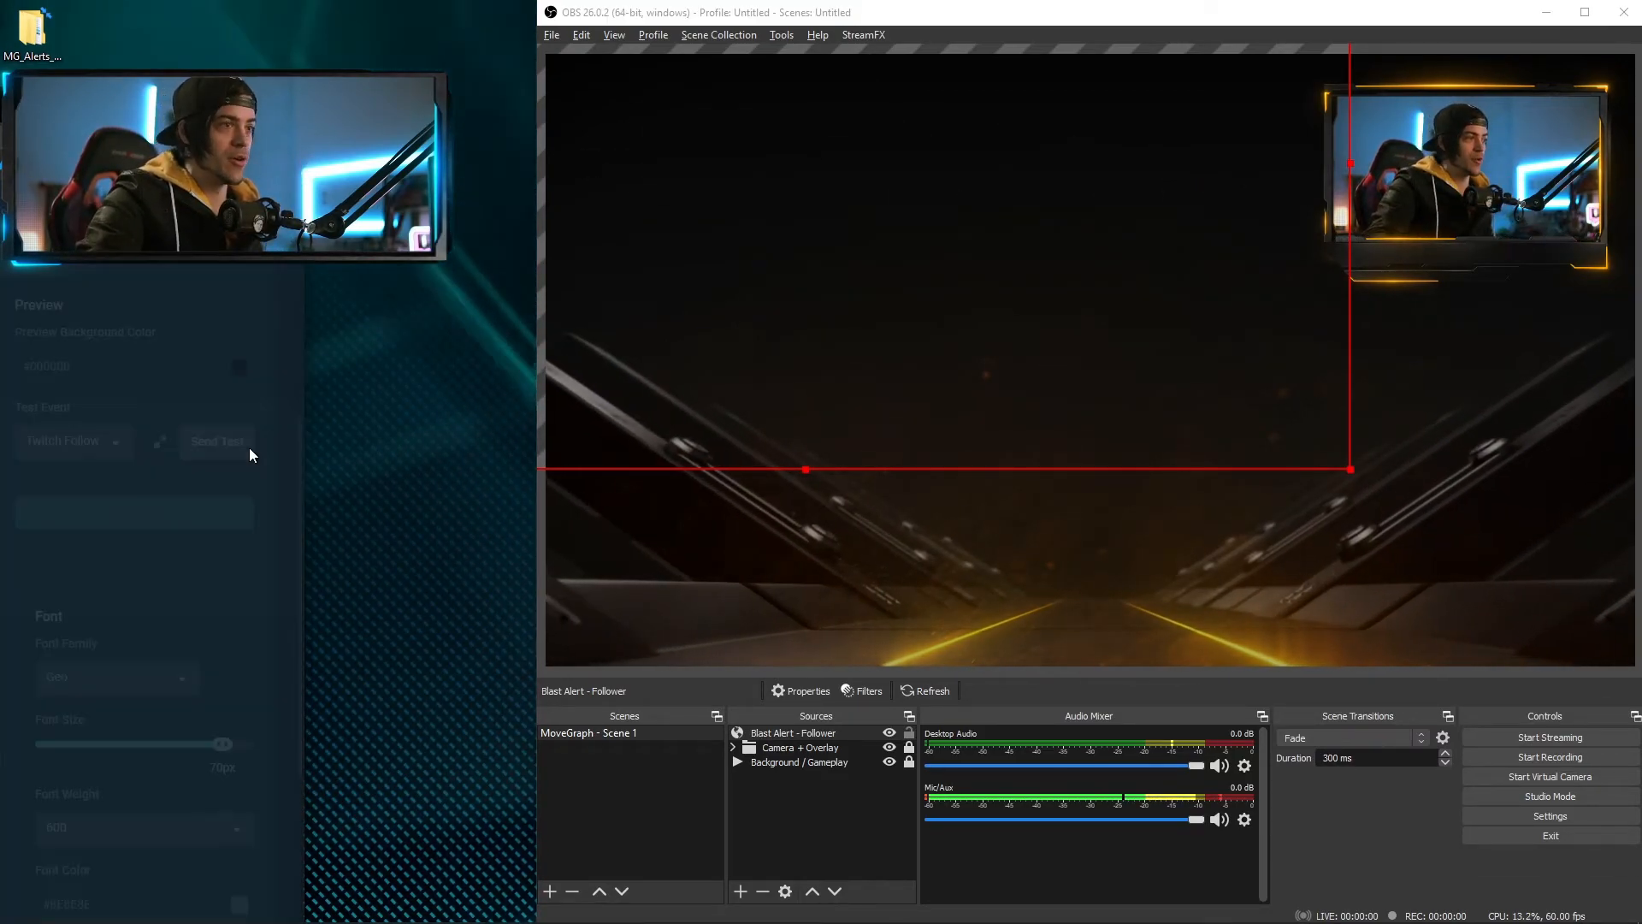